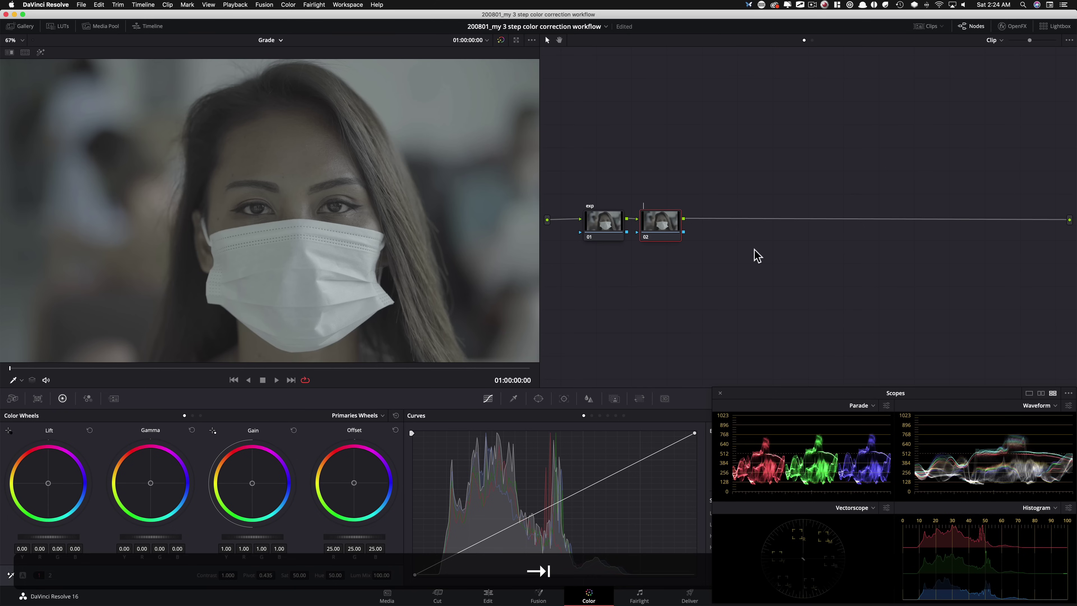
Label the second node "bal/ look" and add a third serial node after it.
{"action": "type", "text": "bal/ look"}
{"action": "key", "text": "Return"}
{"action": "key", "text": "alt+s"}
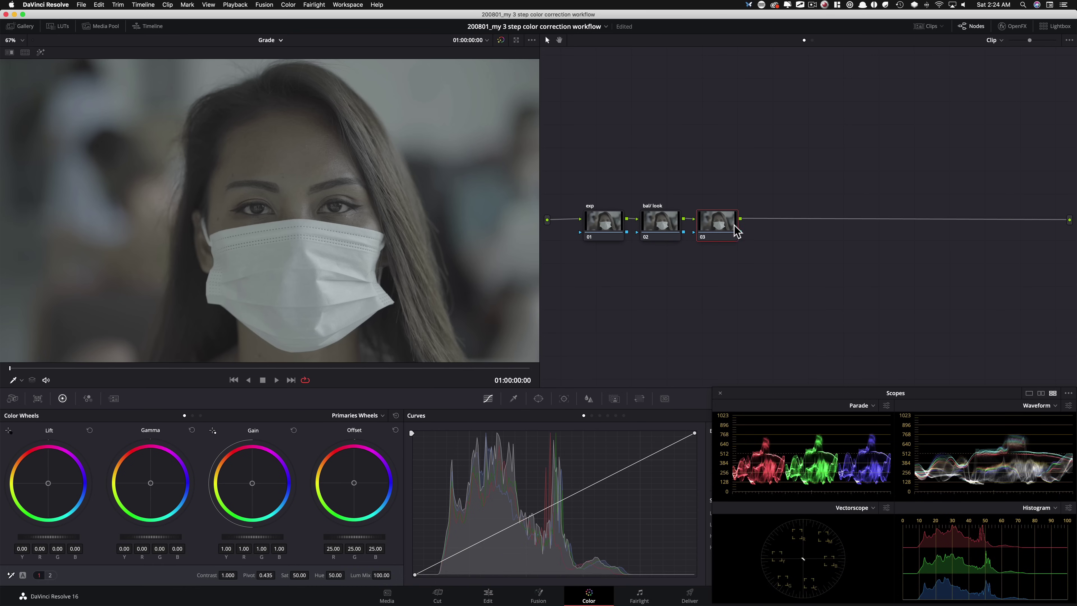
Move the third node close to the graph's output and label it "pop".
{"action": "left_click_drag", "start_coordinate": [726, 227], "coordinate": [918, 227]}
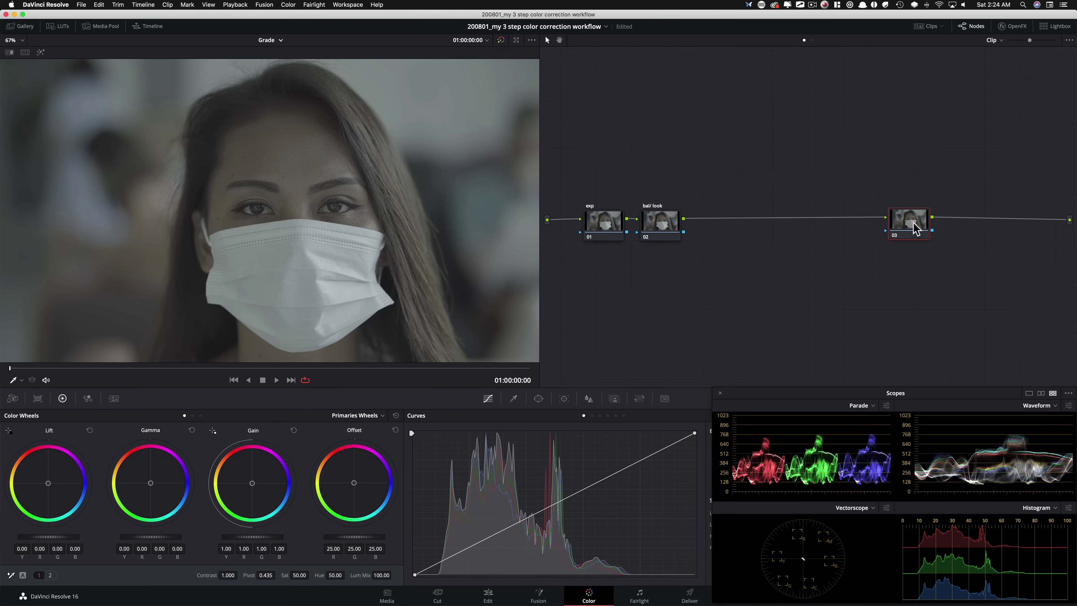
{"action": "key", "text": "Tab"}
{"action": "type", "text": "pop"}
{"action": "key", "text": "Return"}
On the exp node, set contrast to 1.316, Lift to -0.02, Gamma to 0.01, Gain to 0.99 and Offset to 33.23.
{"action": "left_click", "coordinate": [596, 236]}
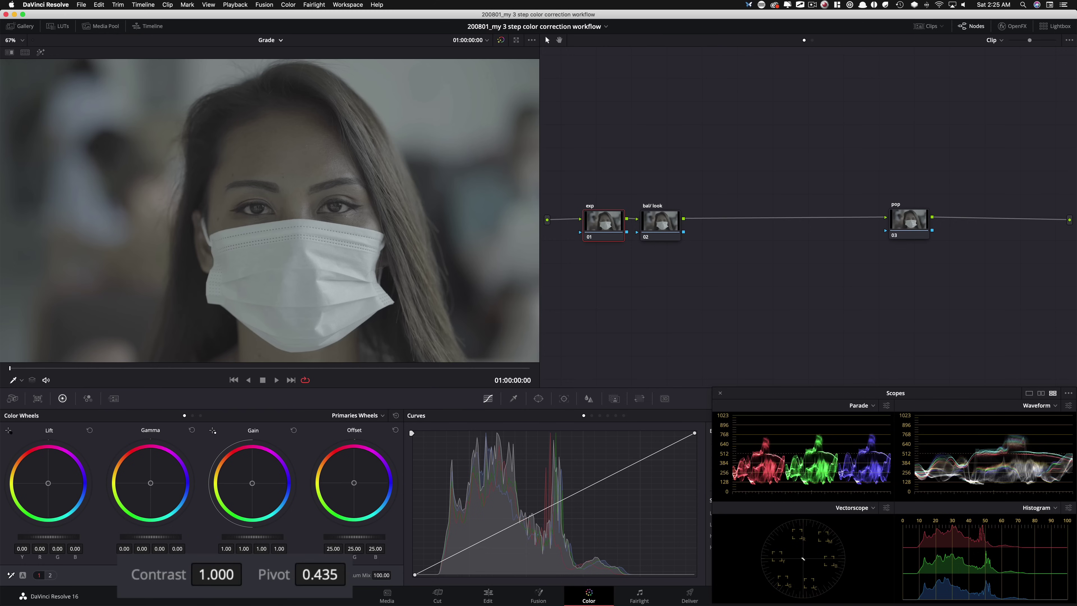
{"action": "left_click_drag", "start_coordinate": [205, 576], "coordinate": [240, 596]}
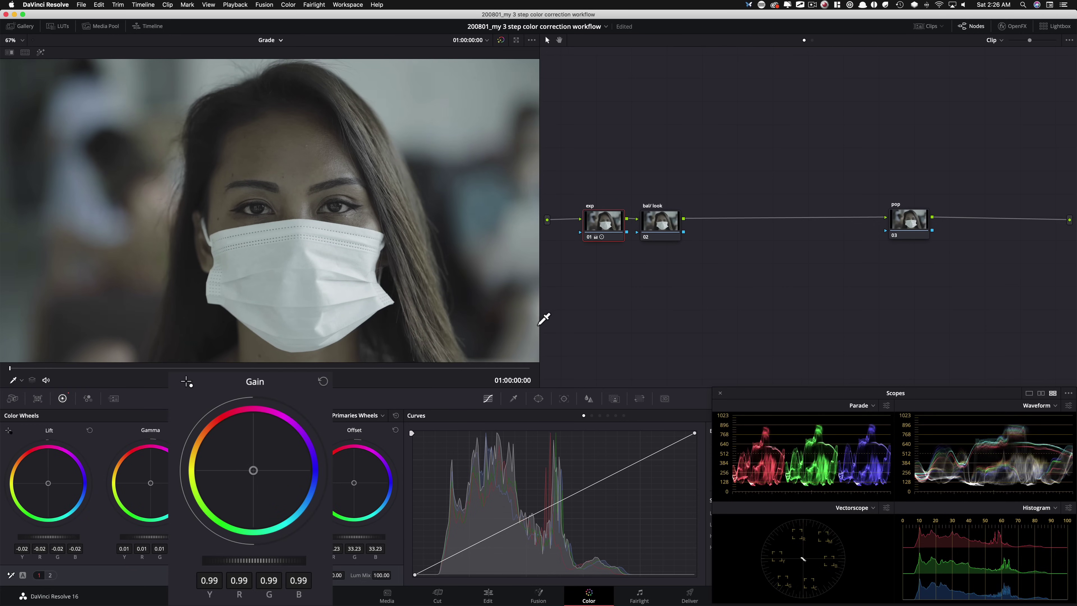
Compare the shot with the exp node's correction disabled and enabled, and with the whole grade bypassed.
{"action": "key", "text": "super+d"}
{"action": "key", "text": "super+d"}
{"action": "key", "text": "super+d"}
{"action": "key", "text": "super+d"}
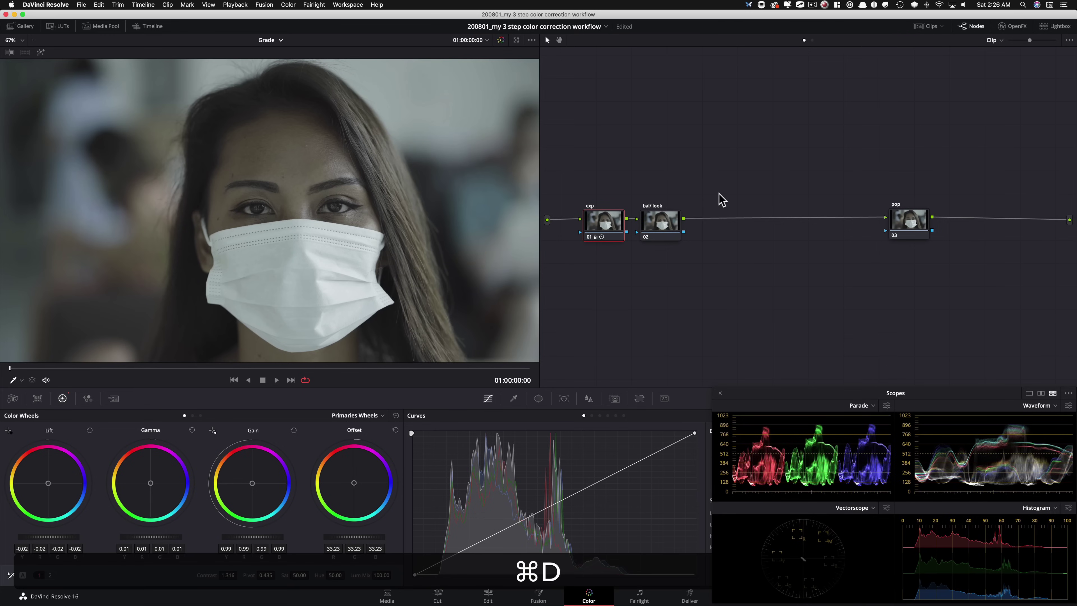
{"action": "key", "text": "super+d"}
{"action": "key", "text": "super+d"}
{"action": "key", "text": "super+d"}
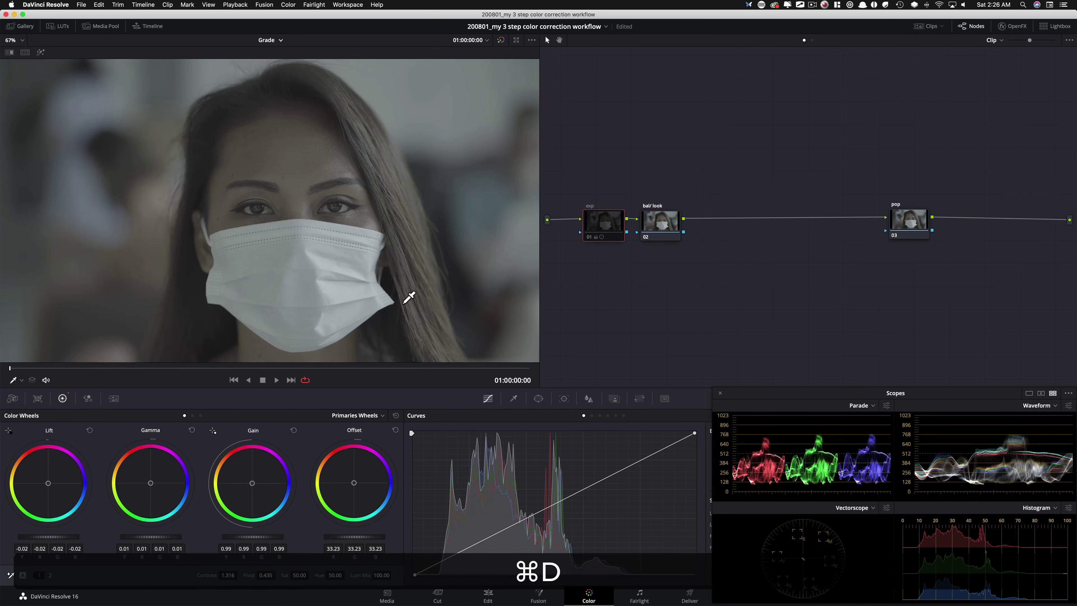
{"action": "key", "text": "super+d"}
{"action": "key", "text": "super+d"}
{"action": "key", "text": "super+d"}
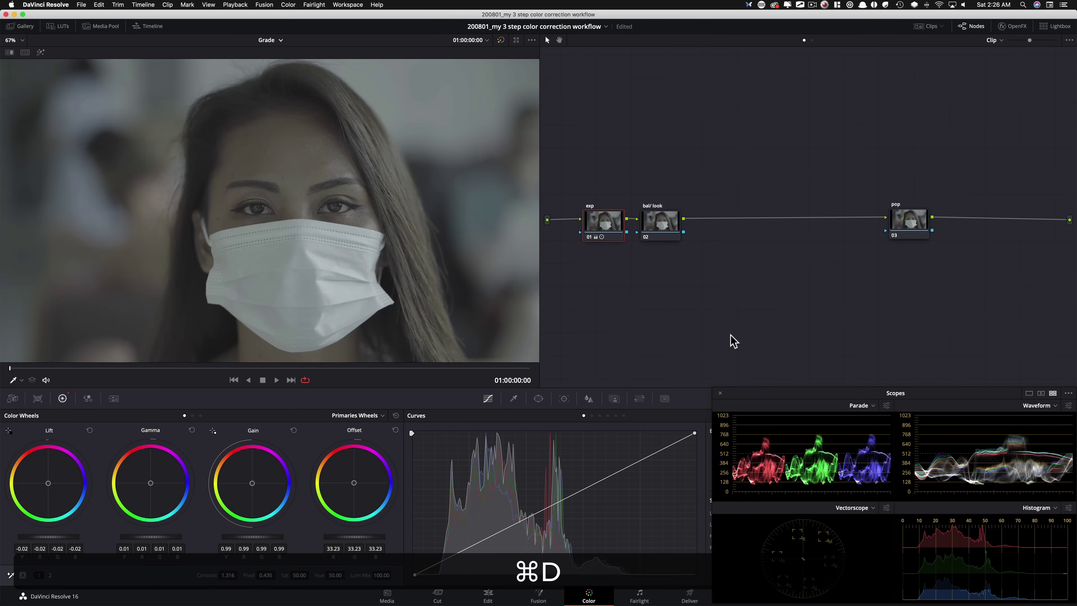
{"action": "key", "text": "shift+d"}
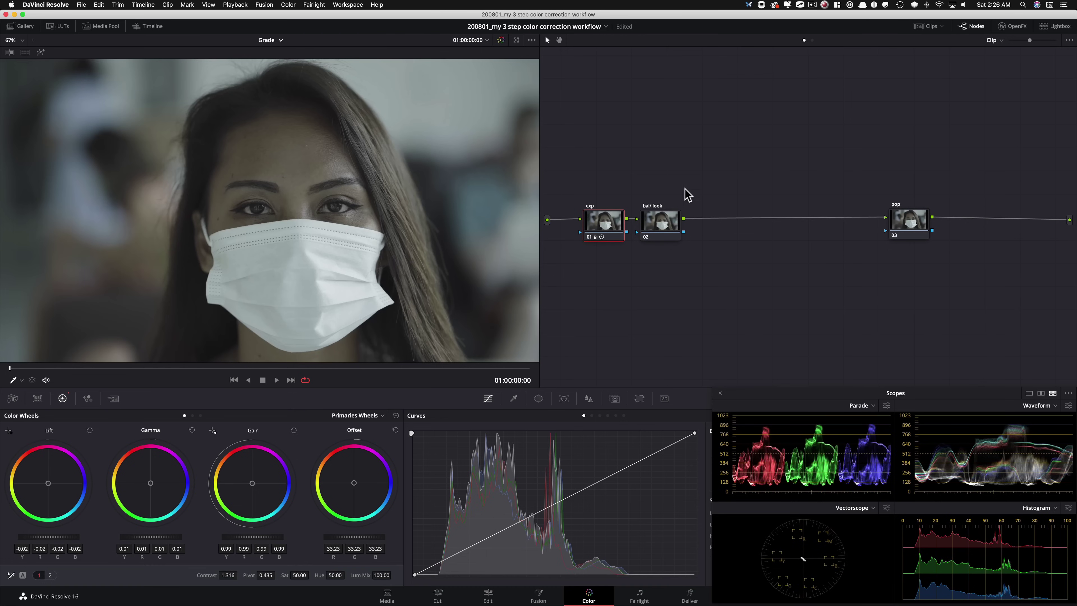
{"action": "left_click", "coordinate": [683, 190]}
{"action": "key", "text": "super+d"}
{"action": "key", "text": "super+d"}
{"action": "key", "text": "super+d"}
{"action": "key", "text": "super+d"}
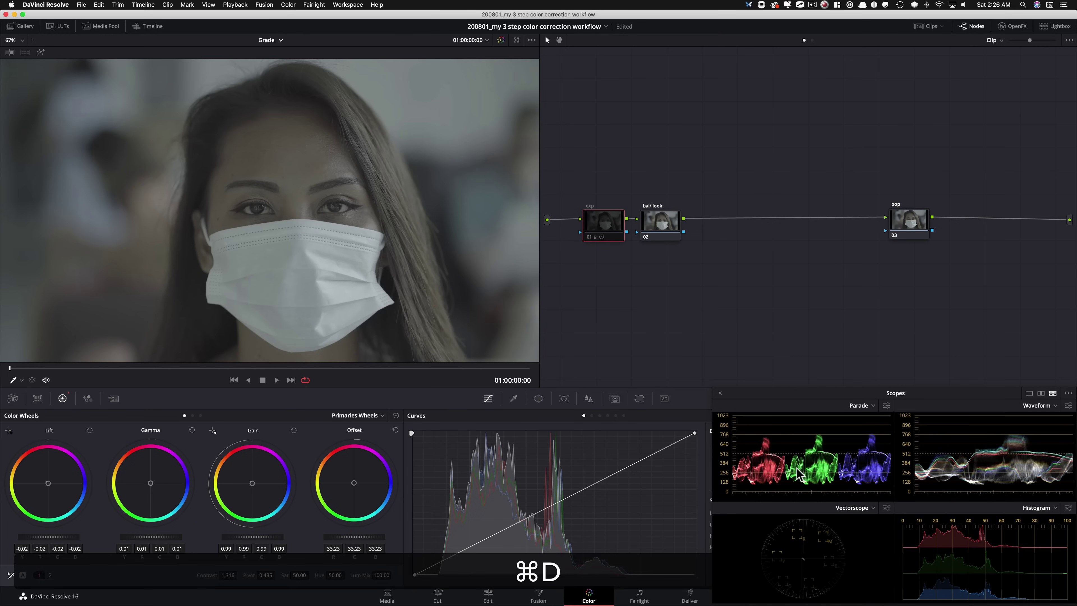
On the bal/ look node, set saturation to 92.57 and check the image with the node off and on.
{"action": "left_click", "coordinate": [671, 226]}
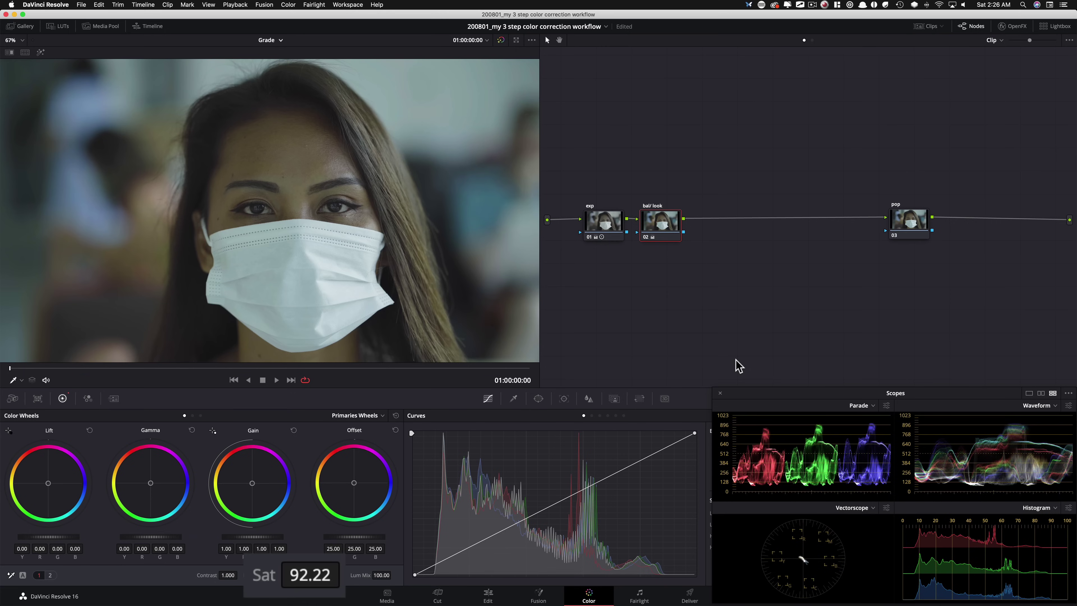
{"action": "key", "text": "super+d"}
{"action": "key", "text": "super+d"}
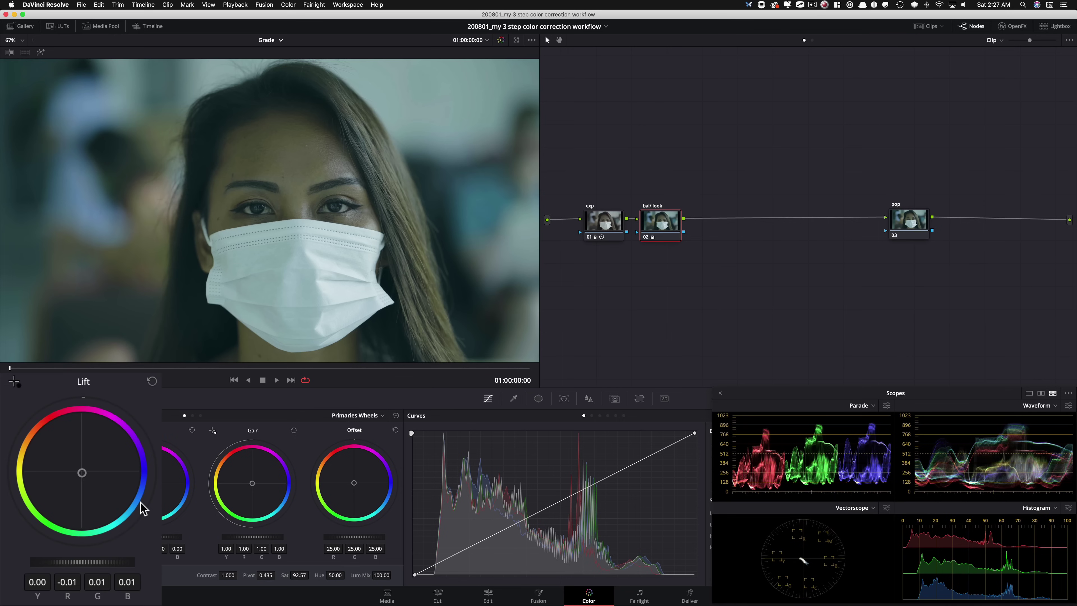
Shift Lift to red -0.03, green 0.03, blue 0.02 and Gamma to red 0.04, green -0.04, blue -0.04 on the bal/ look node.
{"action": "left_click_drag", "start_coordinate": [141, 503], "coordinate": [141, 507]}
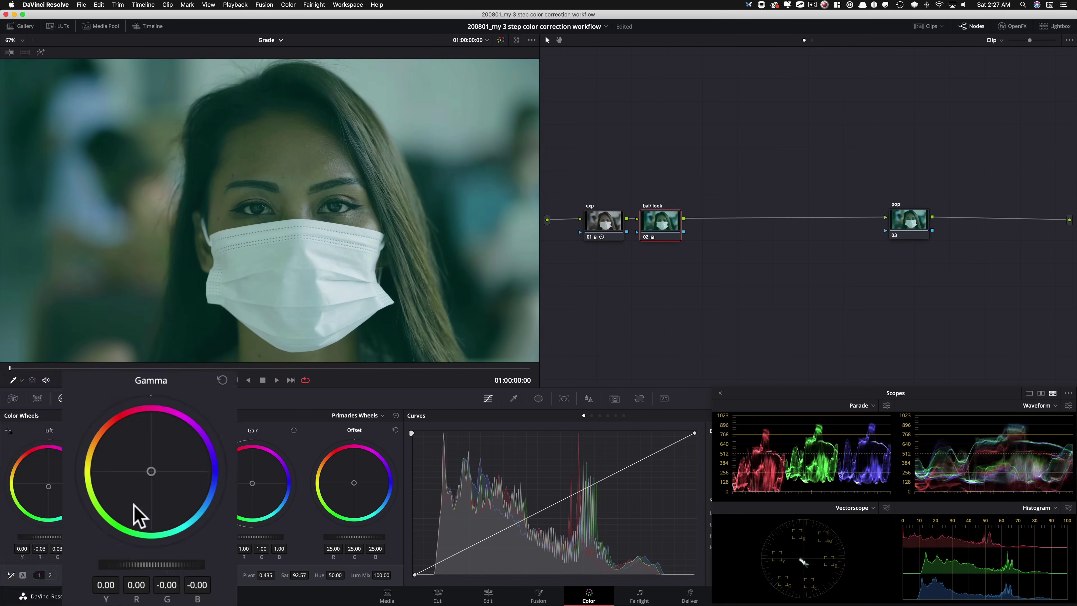
{"action": "left_click_drag", "start_coordinate": [134, 507], "coordinate": [134, 505]}
Compare the shot with the bal/ look node disabled and enabled to judge the lift and gamma tint.
{"action": "key", "text": "super+d"}
{"action": "key", "text": "super+d"}
{"action": "key", "text": "super+d"}
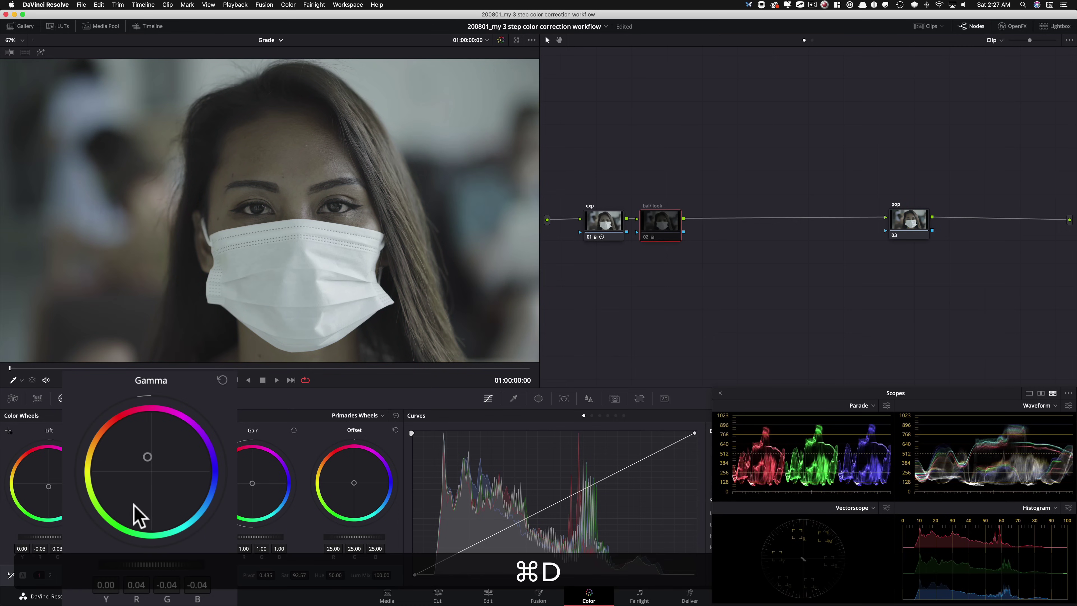
{"action": "key", "text": "super+d"}
{"action": "key", "text": "super+d"}
{"action": "key", "text": "super+d"}
{"action": "key", "text": "super+d"}
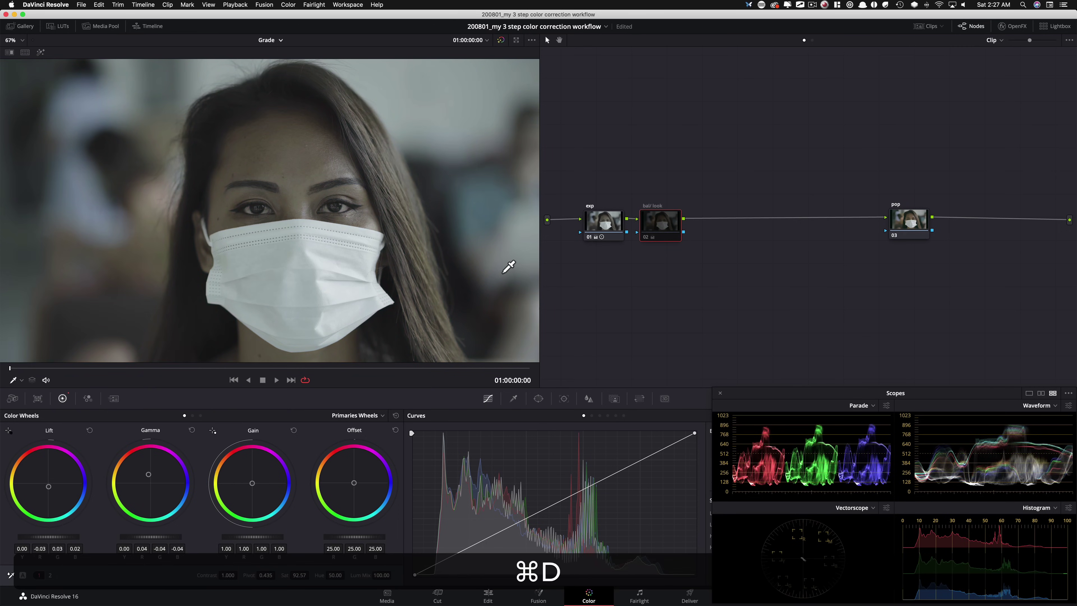
{"action": "key", "text": "super+d"}
{"action": "key", "text": "super+d"}
{"action": "key", "text": "super+d"}
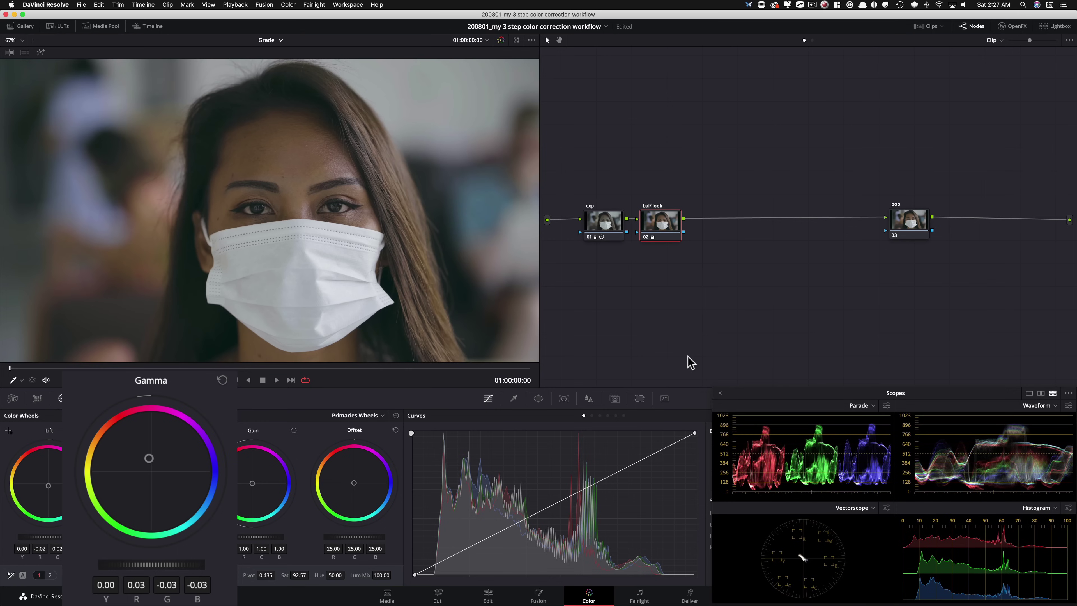
Compare the balanced image against the disabled bal/ look node and against the fully bypassed grade.
{"action": "key", "text": "super+d"}
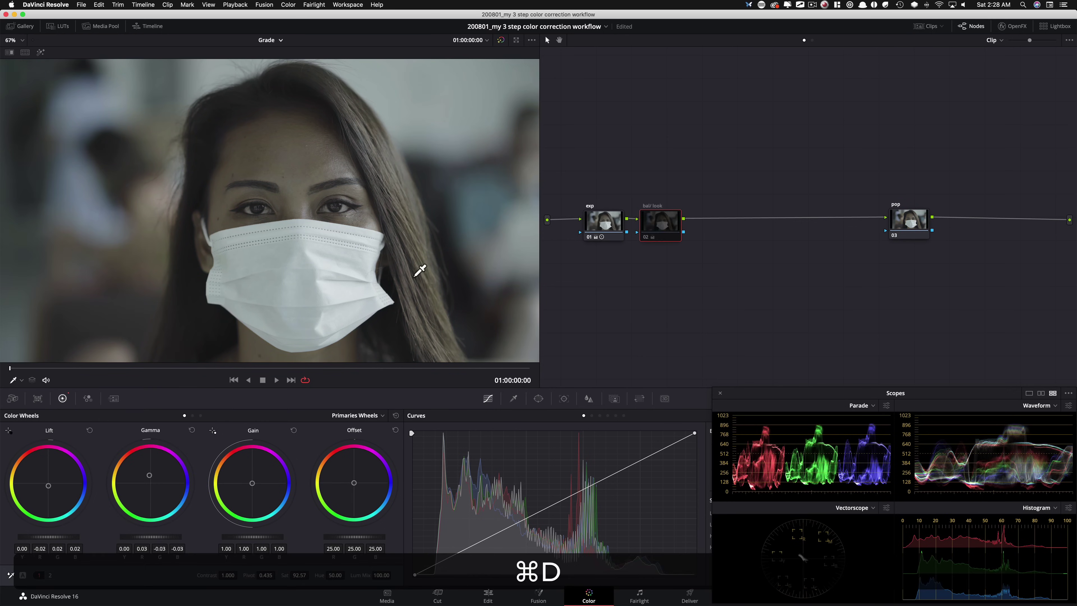
{"action": "key", "text": "super+d"}
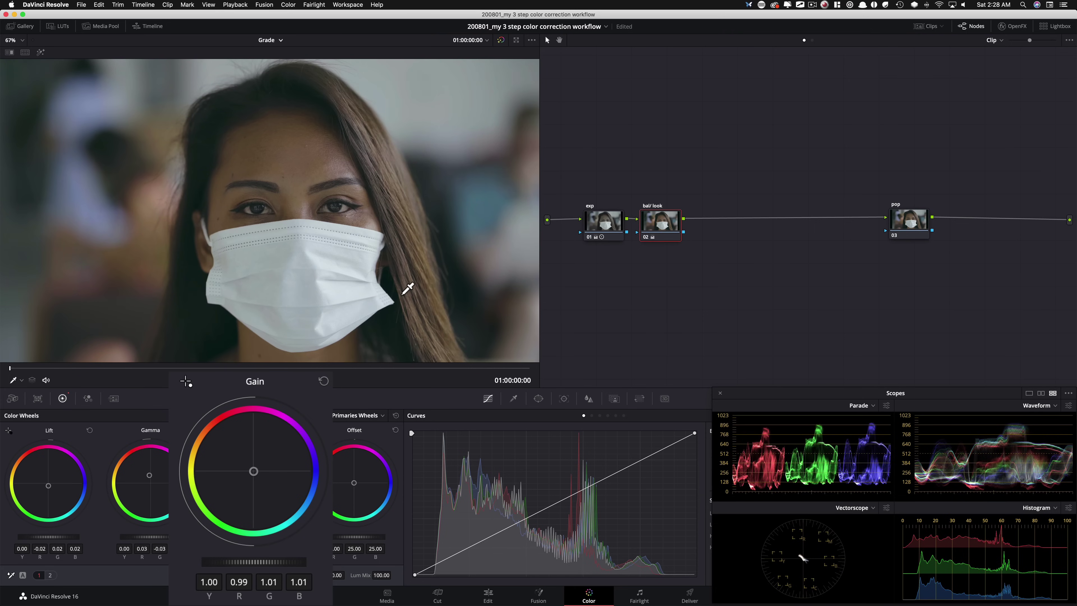
{"action": "key", "text": "super+d"}
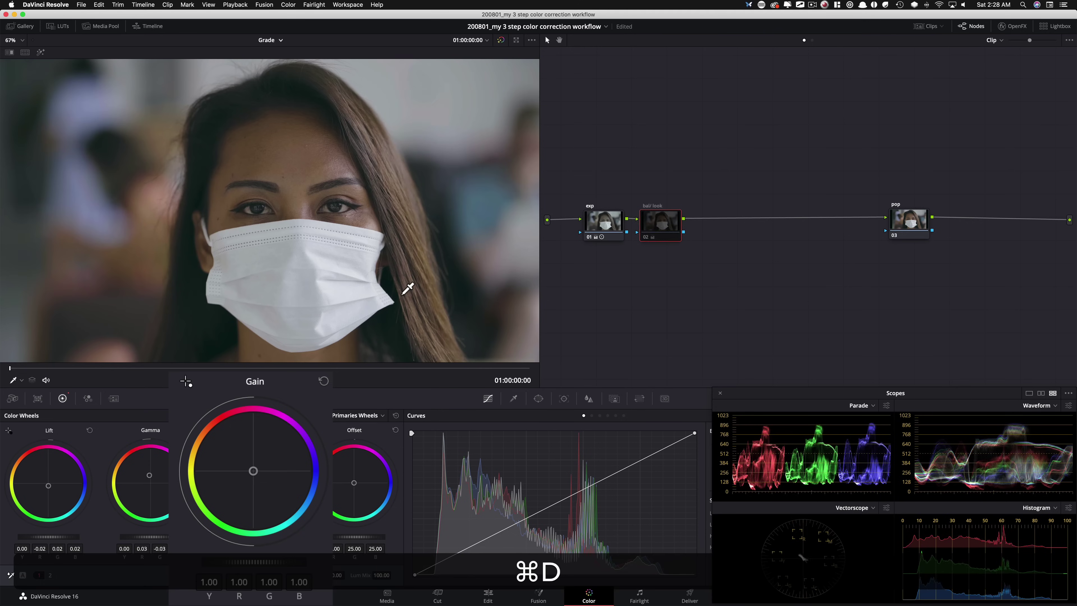
{"action": "key", "text": "super+d"}
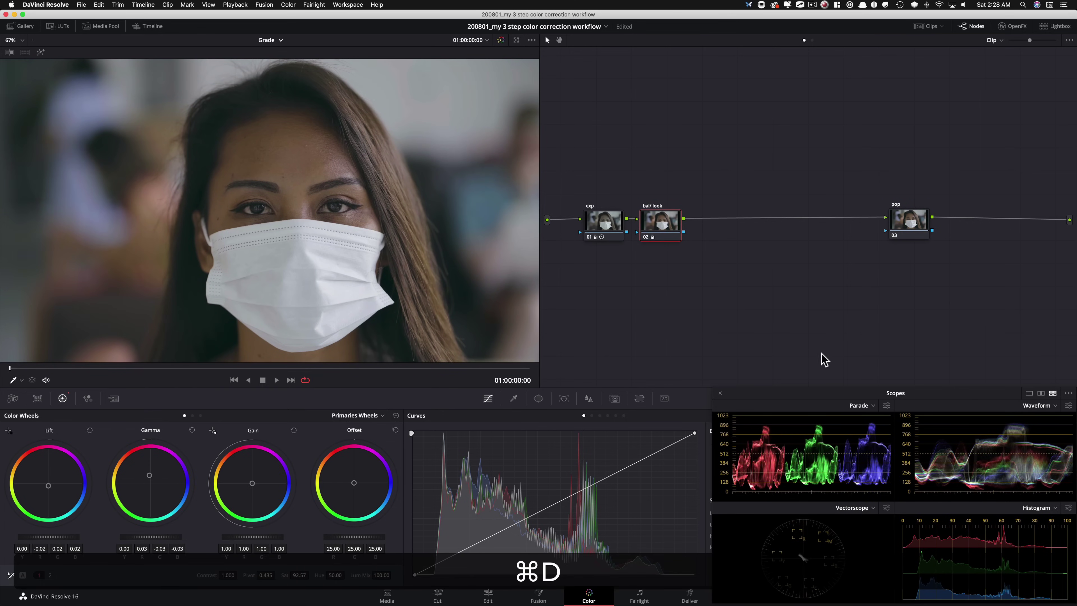
{"action": "key", "text": "super+d"}
{"action": "key", "text": "super+d"}
{"action": "key", "text": "shift+d"}
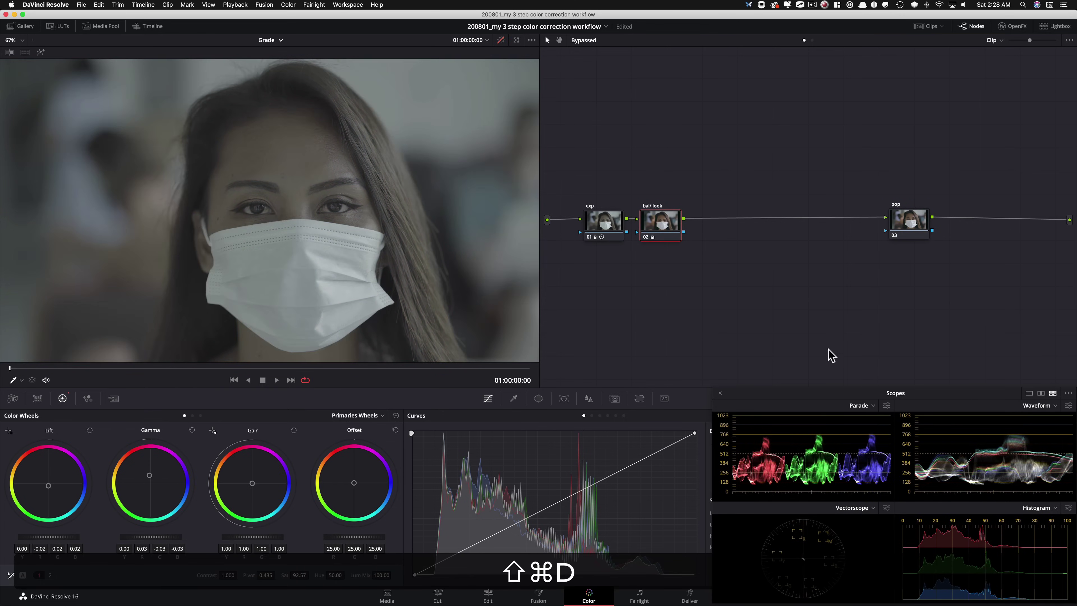
{"action": "key", "text": "shift+d"}
{"action": "key", "text": "shift+d"}
{"action": "key", "text": "shift+d"}
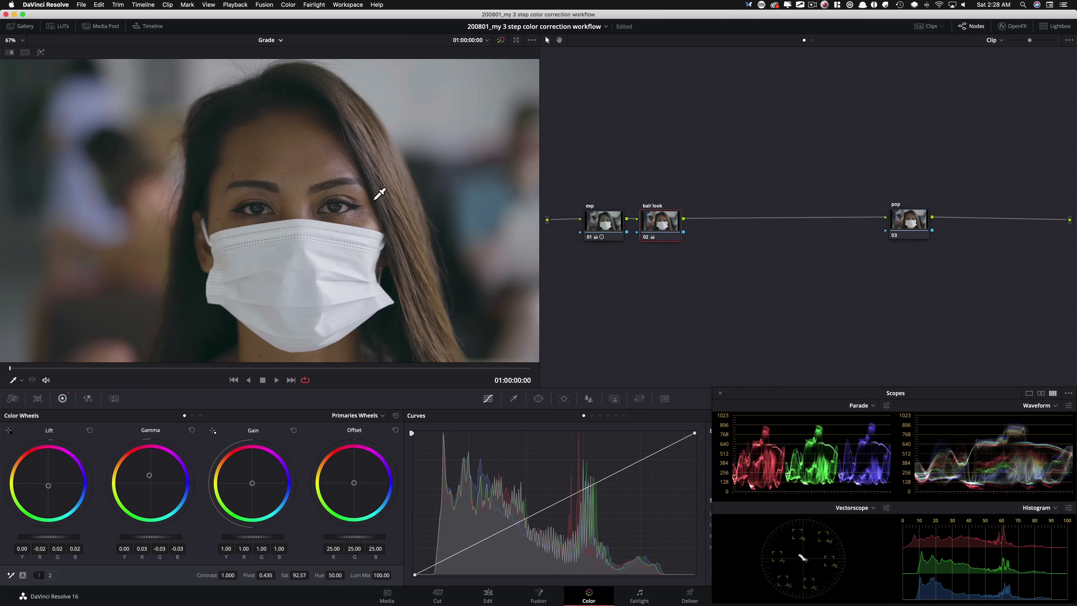
Recheck the bal/ look node's effect on its own by disabling and re-enabling it.
{"action": "key", "text": "super+d"}
{"action": "key", "text": "super+d"}
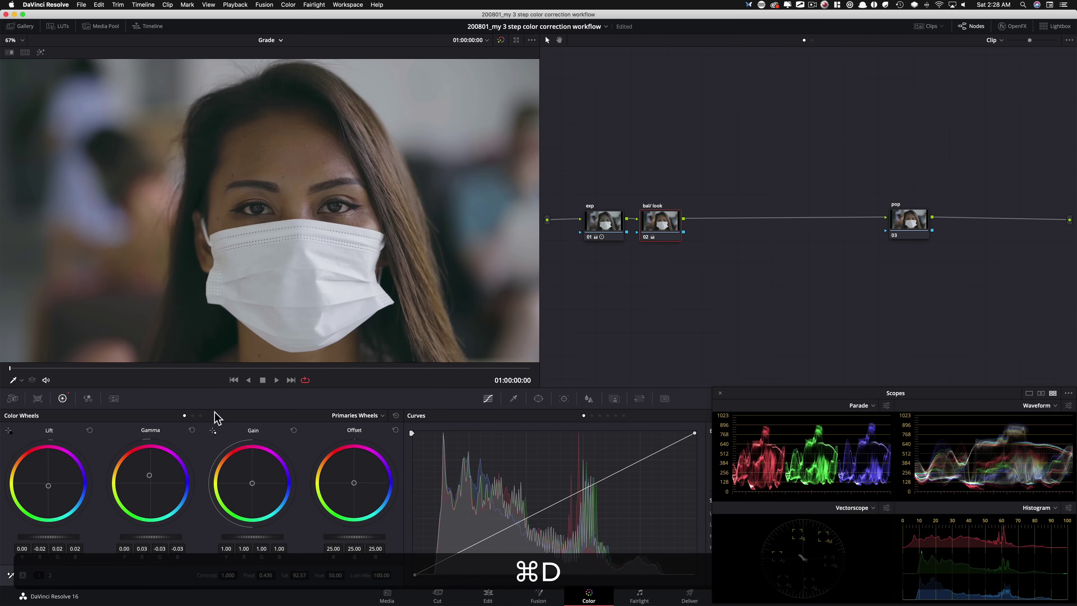
{"action": "key", "text": "super+d"}
{"action": "key", "text": "super+d"}
{"action": "key", "text": "super+d"}
{"action": "key", "text": "super+d"}
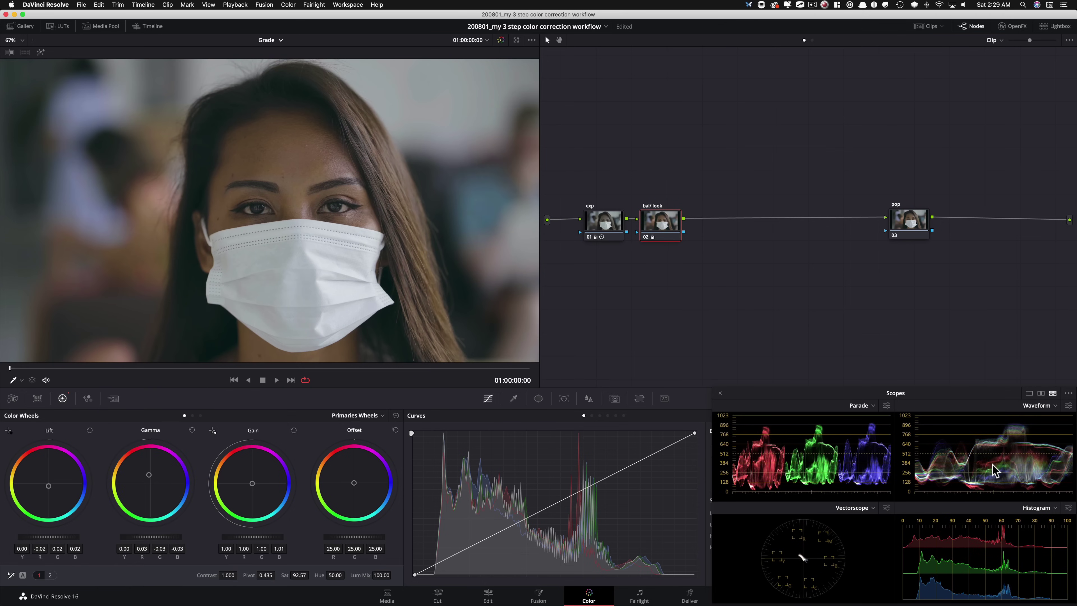
{"action": "key", "text": "super+d"}
{"action": "key", "text": "super+d"}
{"action": "key", "text": "super+d"}
{"action": "key", "text": "super+d"}
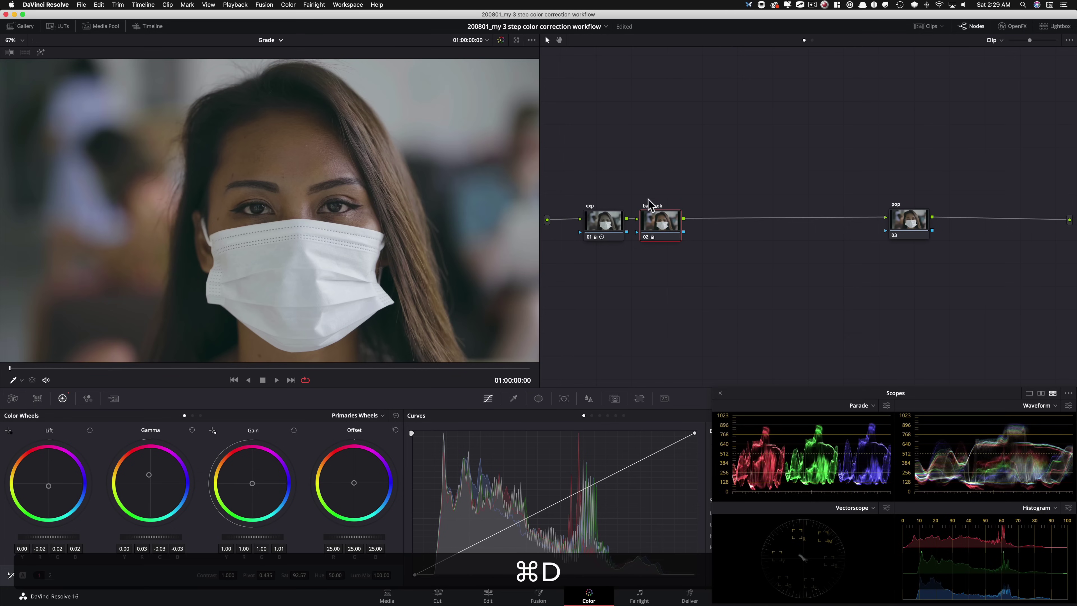
{"action": "key", "text": "super+d"}
{"action": "key", "text": "super+d"}
Select the exp and bal/ look nodes together and compare the image with both disabled and enabled.
{"action": "left_click_drag", "start_coordinate": [573, 193], "coordinate": [691, 274]}
{"action": "key", "text": "super+d"}
{"action": "key", "text": "super+d"}
{"action": "left_click", "coordinate": [757, 200]}
Select the pop node, move the scopes window clear of the curves, and check the Editable Splines option.
{"action": "left_click", "coordinate": [904, 221]}
{"action": "left_click_drag", "start_coordinate": [803, 394], "coordinate": [759, 163]}
{"action": "left_click", "coordinate": [799, 415]}
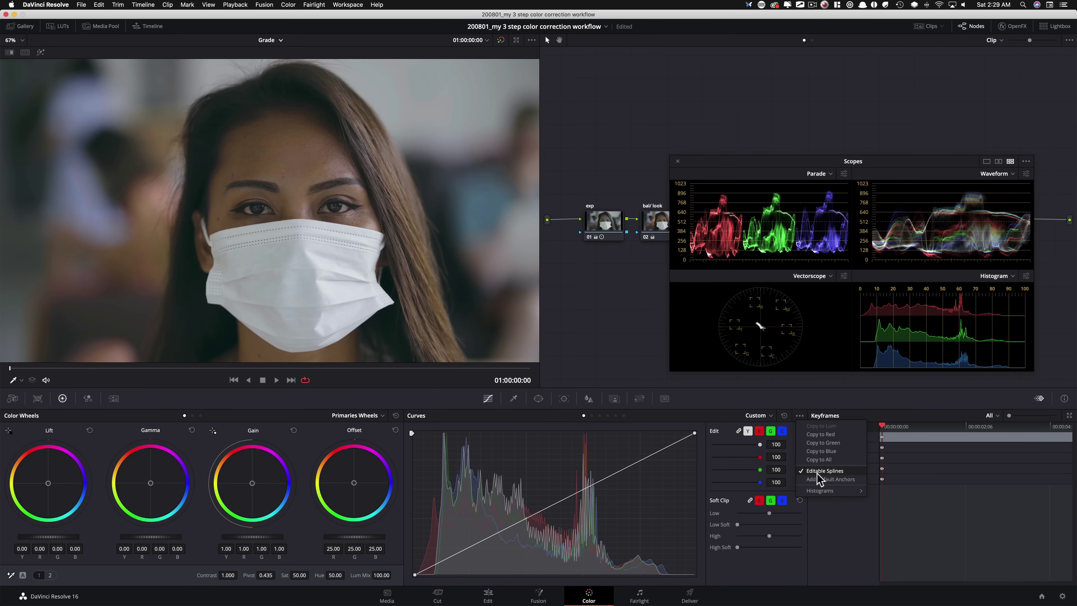
{"action": "left_click", "coordinate": [796, 407]}
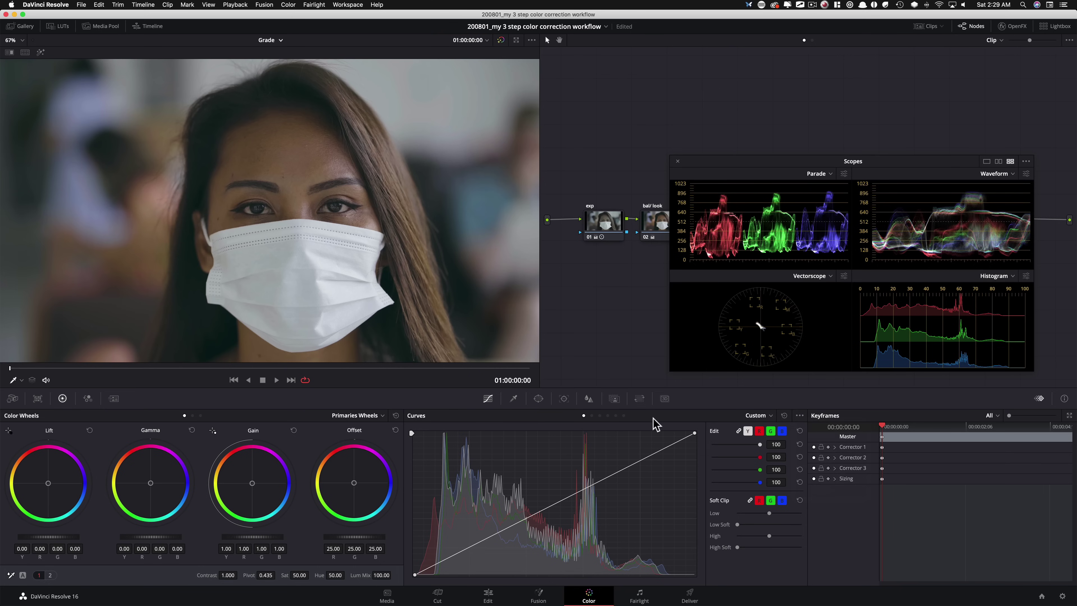
Raise the highlight spline handle of the pop node's custom curve to brighten the highlights, and compare with the node off.
{"action": "left_click", "coordinate": [601, 480]}
{"action": "left_click_drag", "start_coordinate": [601, 479], "coordinate": [603, 443]}
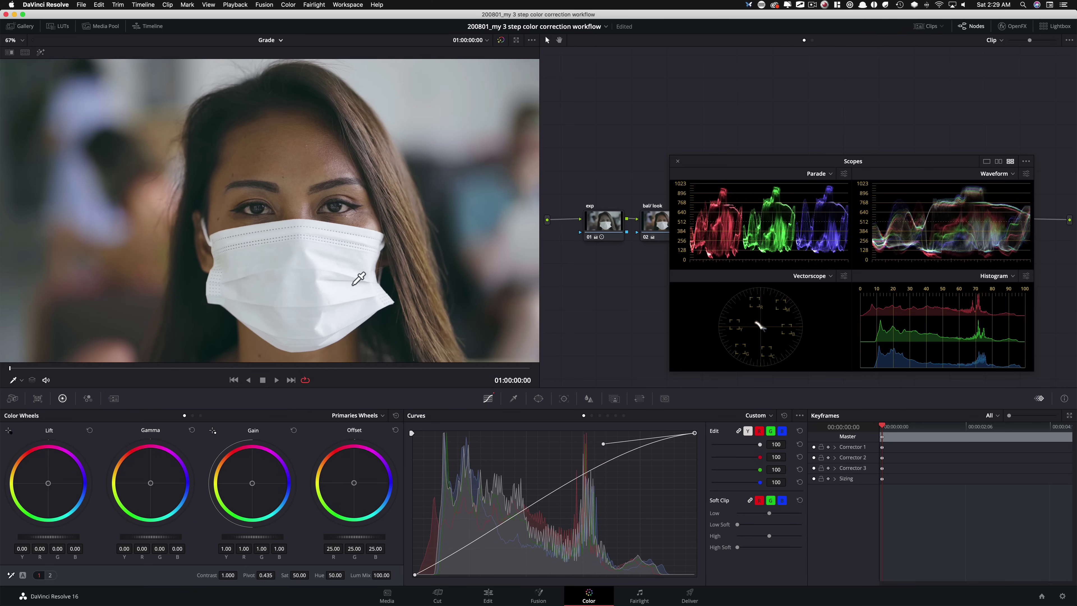
{"action": "key", "text": "super+d"}
{"action": "key", "text": "super+d"}
{"action": "key", "text": "super+d"}
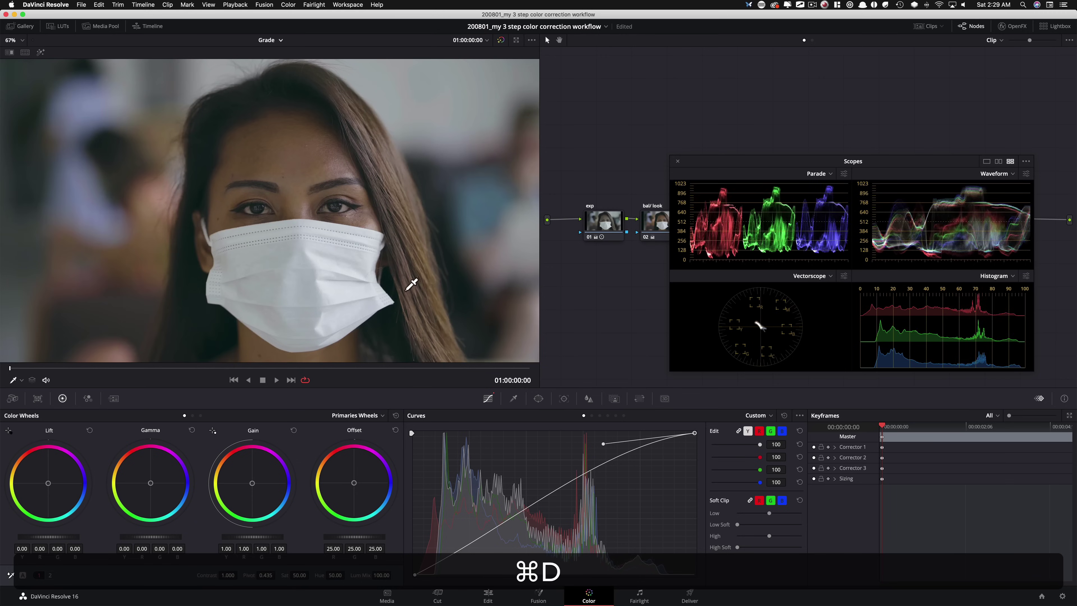
{"action": "key", "text": "super+d"}
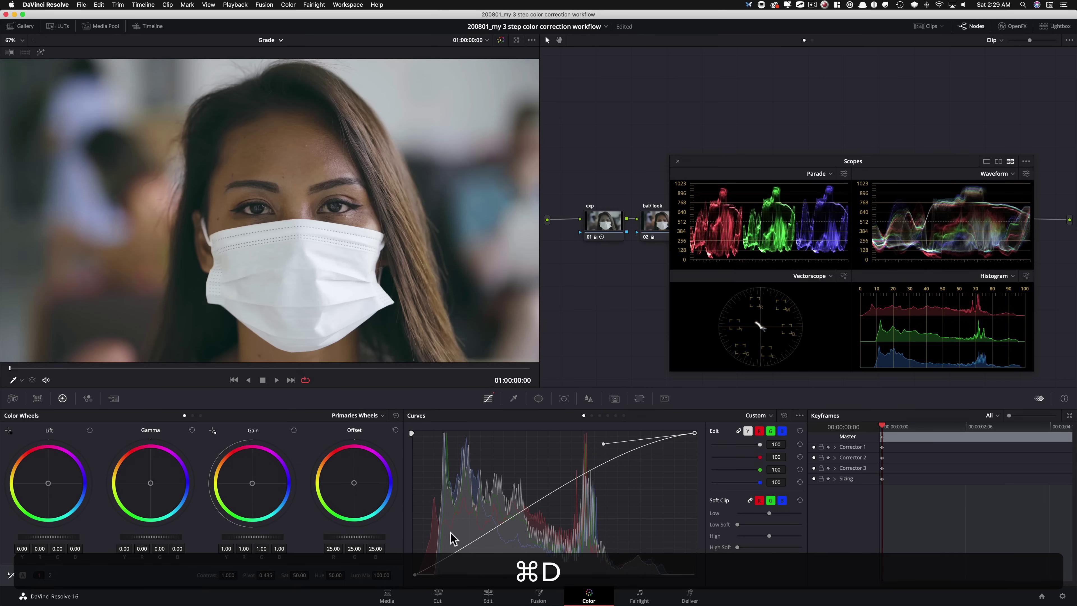
Lower the shadow spline handle of the pop node's custom curve to form an S-curve, and compare with the node off.
{"action": "left_click", "coordinate": [414, 575]}
{"action": "left_click_drag", "start_coordinate": [507, 528], "coordinate": [507, 552]}
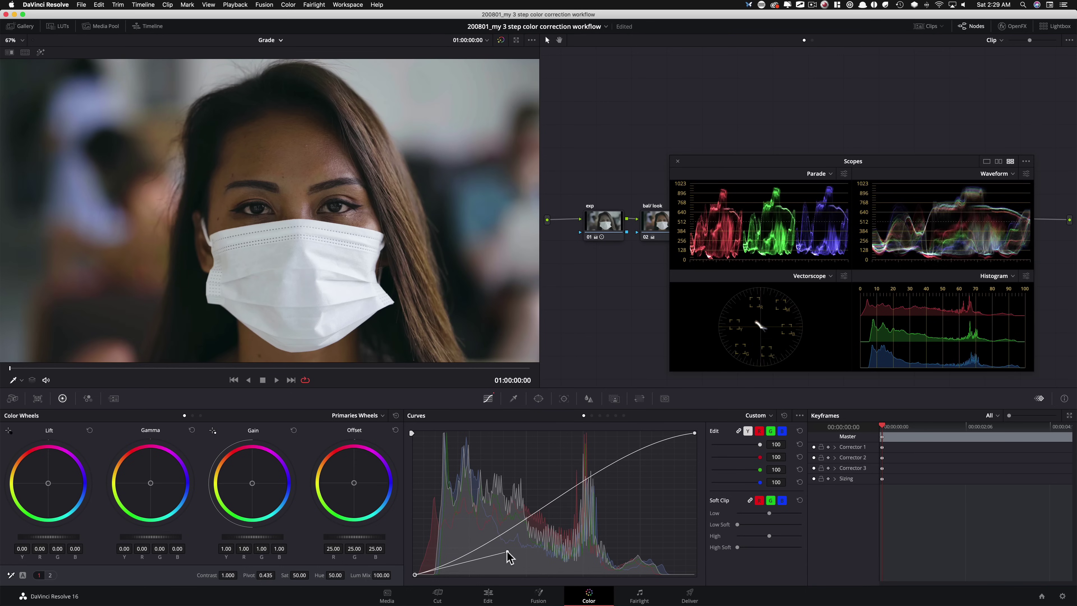
{"action": "key", "text": "super+d"}
{"action": "key", "text": "super+d"}
{"action": "key", "text": "super+d"}
{"action": "key", "text": "super+d"}
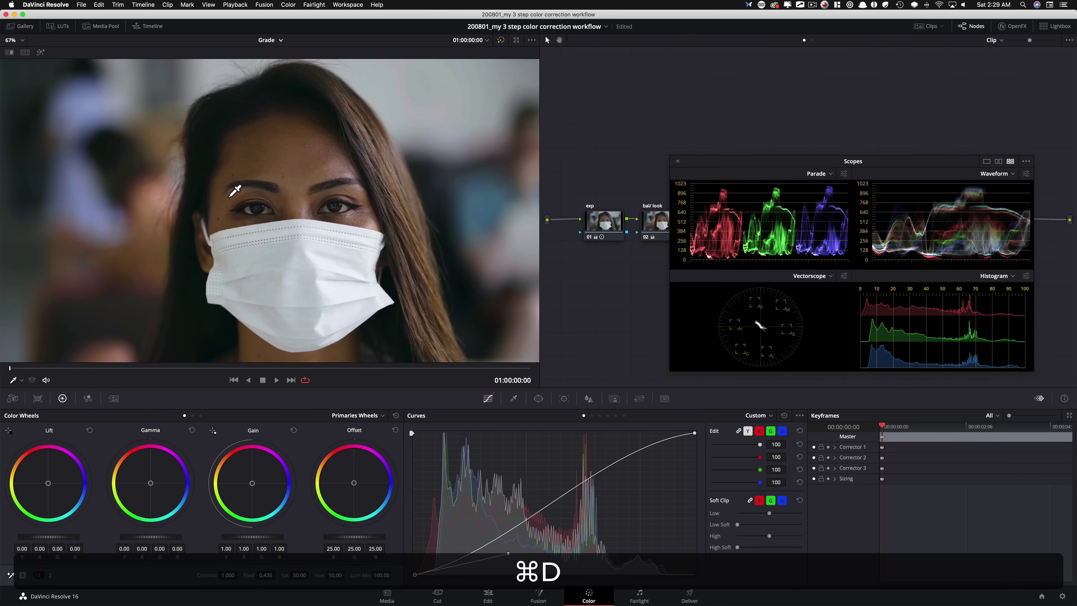
{"action": "key", "text": "super+d"}
{"action": "key", "text": "super+d"}
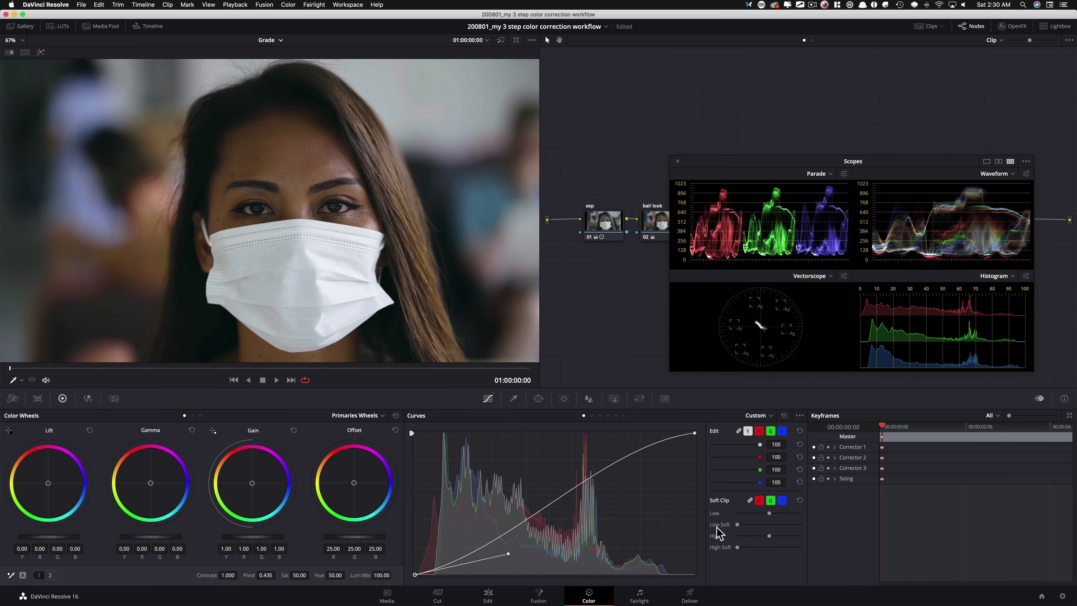
Raise the Soft Clip's Low Soft on the pop node to about a third of its range, comparing with the node off.
{"action": "left_click_drag", "start_coordinate": [737, 526], "coordinate": [768, 534]}
{"action": "key", "text": "super+d"}
{"action": "key", "text": "super+d"}
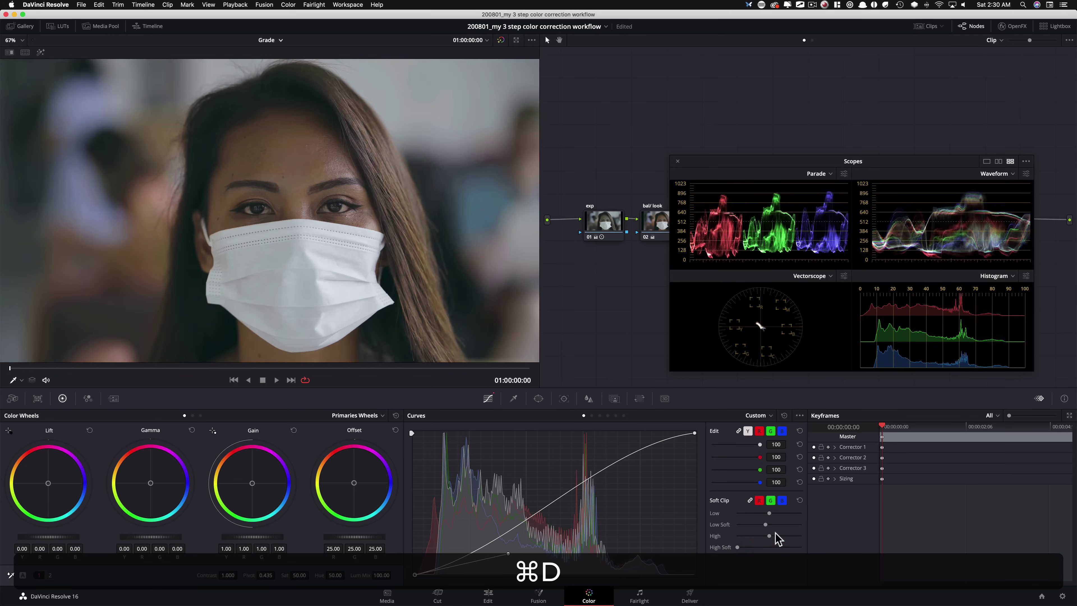
{"action": "left_click_drag", "start_coordinate": [766, 531], "coordinate": [759, 533]}
{"action": "key", "text": "super+d"}
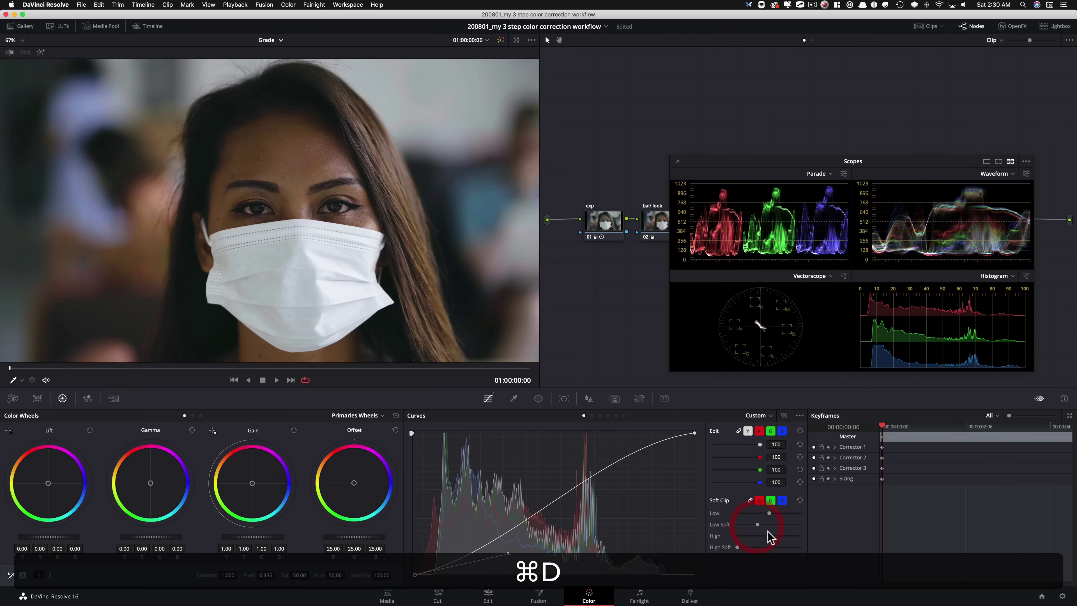
{"action": "key", "text": "super+d"}
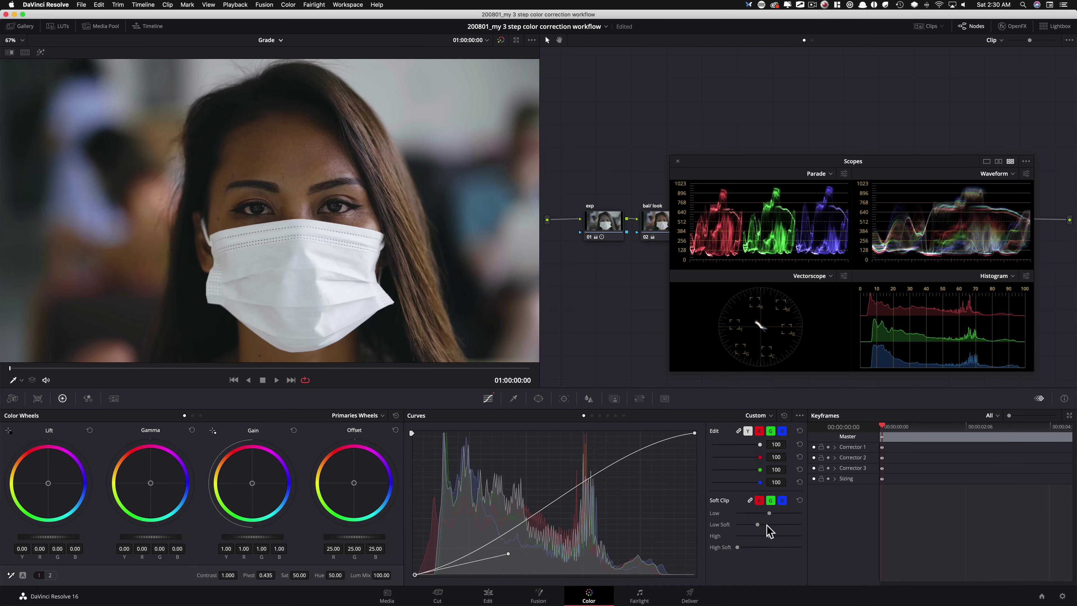
Raise the pop node's Soft Clip Low Soft slightly more, and compare with the node off and with Low Soft reset.
{"action": "left_click_drag", "start_coordinate": [758, 525], "coordinate": [763, 529]}
{"action": "key", "text": "super+d"}
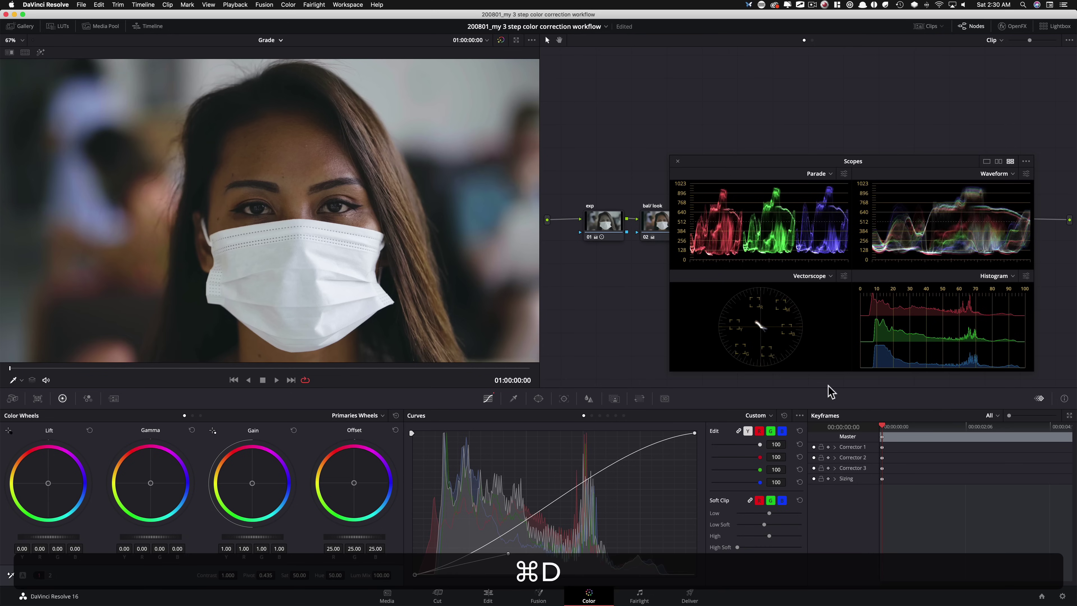
{"action": "key", "text": "super+d"}
{"action": "key", "text": "super+d"}
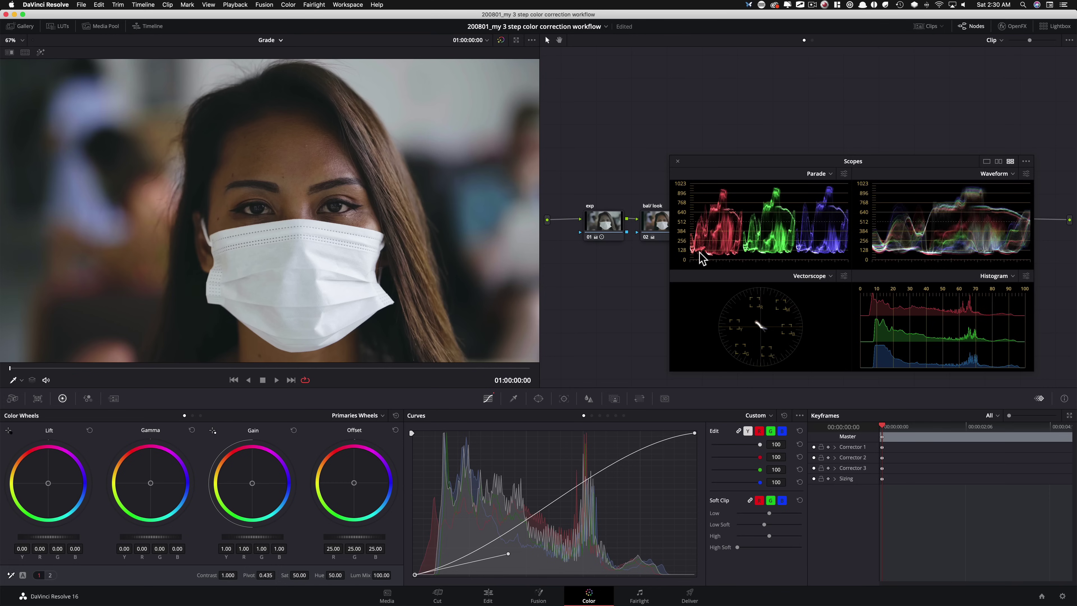
{"action": "double_click", "coordinate": [722, 526]}
{"action": "key", "text": "super+z"}
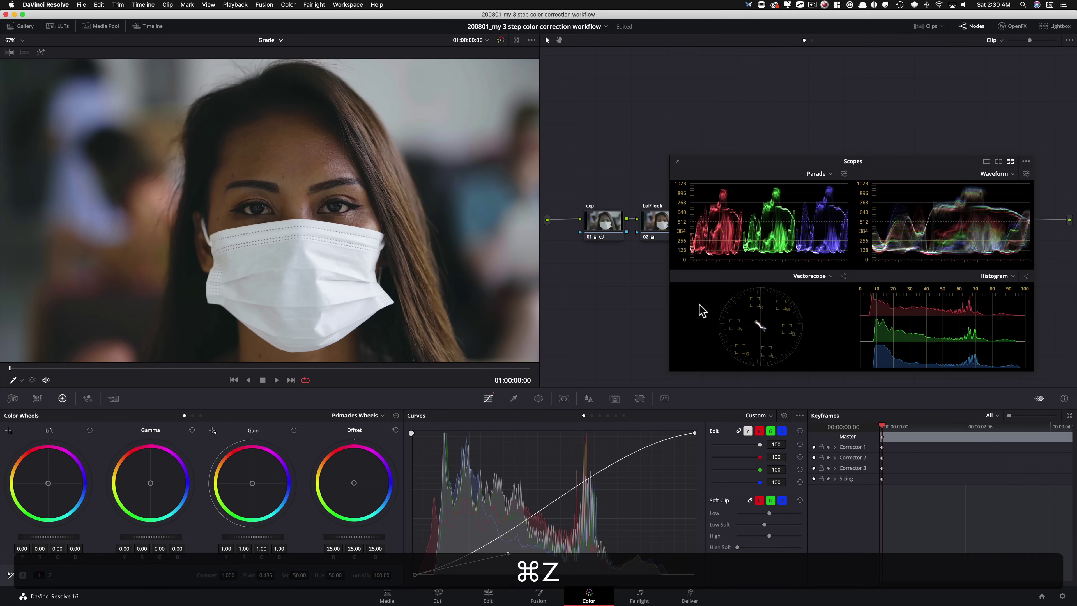
Move the scopes clear of the nodes, set the exp node's Log Shadow to -0.05 and Low Range to 0.162, and compare with it off.
{"action": "left_click_drag", "start_coordinate": [726, 167], "coordinate": [763, 397]}
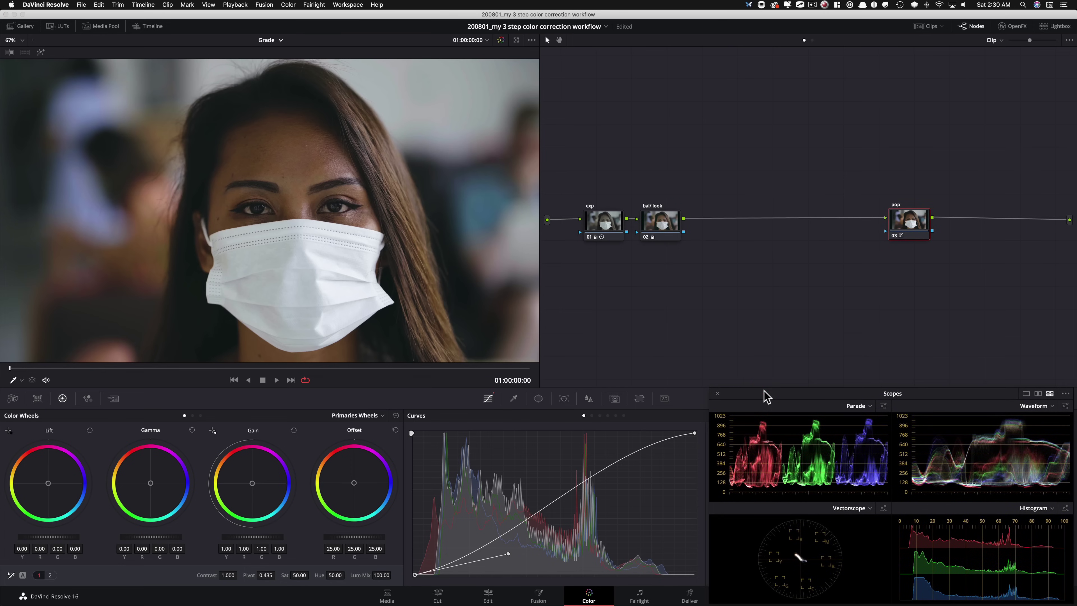
{"action": "left_click_drag", "start_coordinate": [888, 235], "coordinate": [889, 238]}
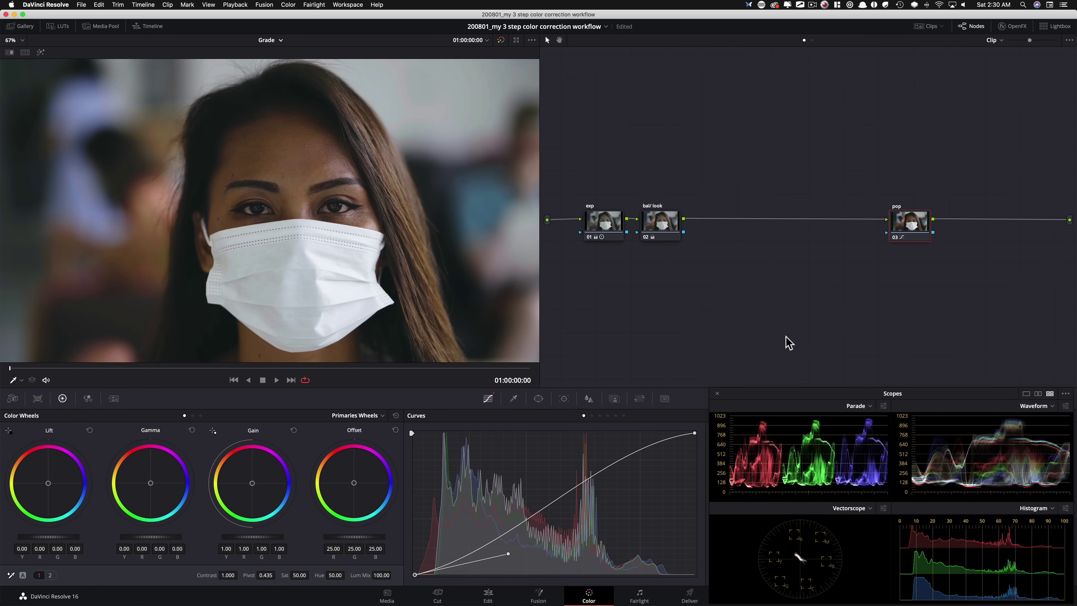
{"action": "left_click", "coordinate": [608, 231]}
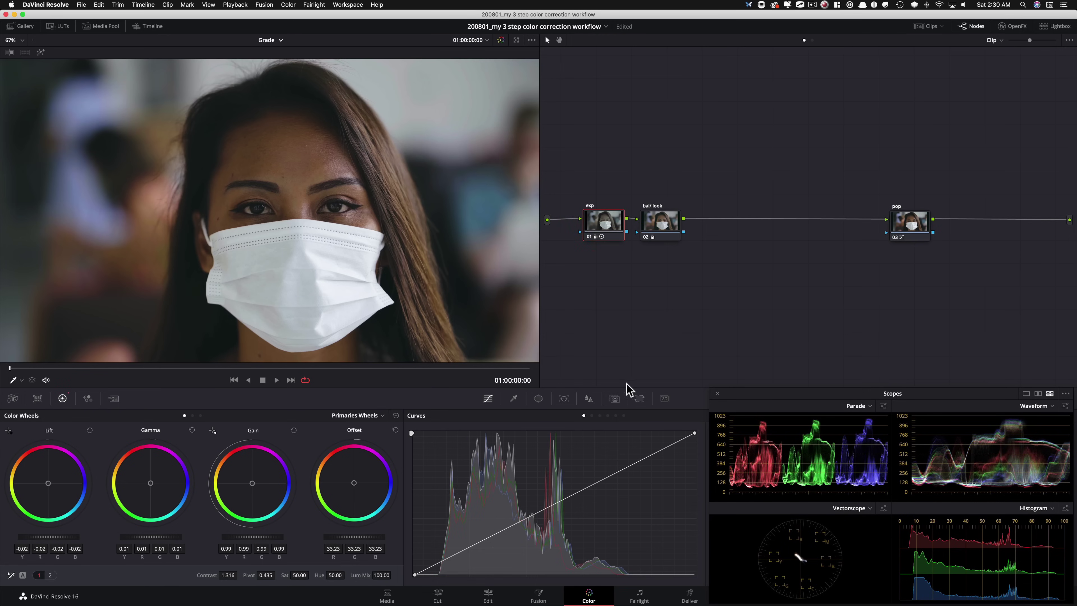
{"action": "key", "text": "alt+z"}
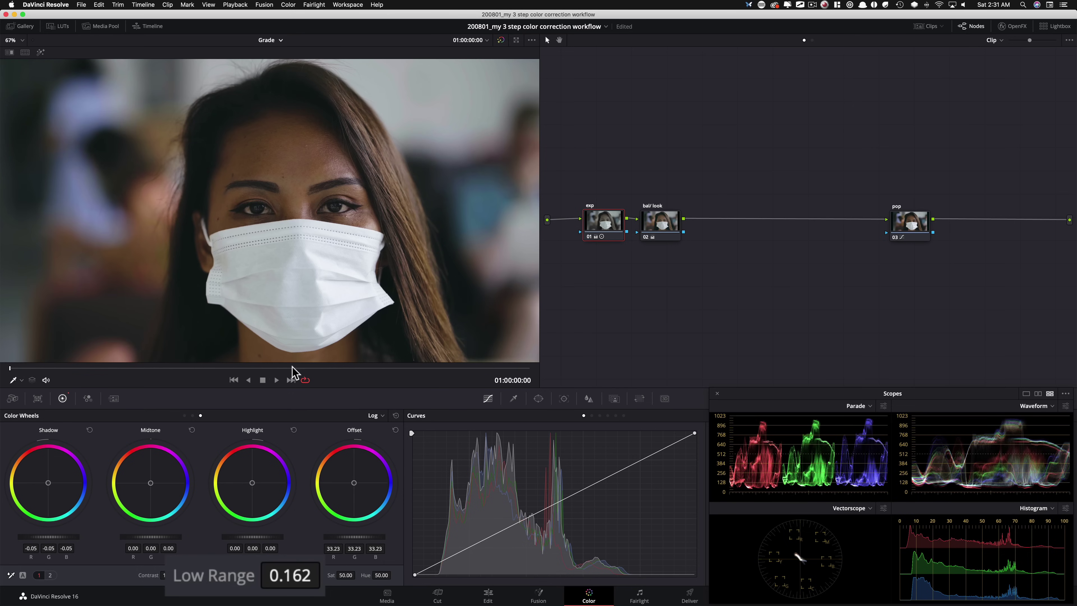
{"action": "key", "text": "super+d"}
{"action": "key", "text": "super+d"}
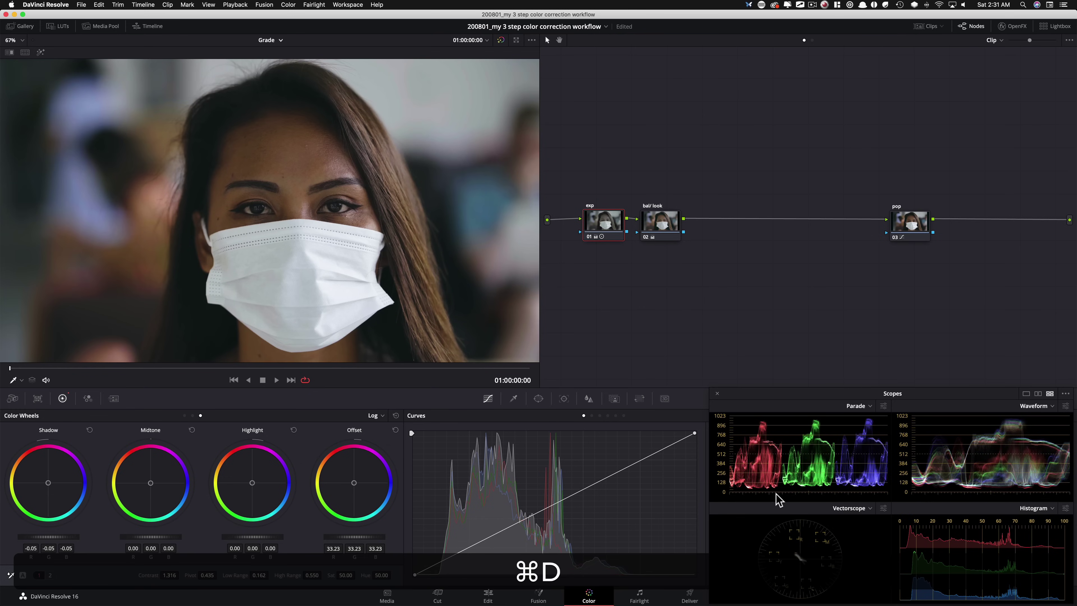
{"action": "key", "text": "super+d"}
{"action": "key", "text": "super+d"}
Compare the complete three-node grade with the bypassed original shot.
{"action": "key", "text": "shift+d"}
{"action": "key", "text": "shift+d"}
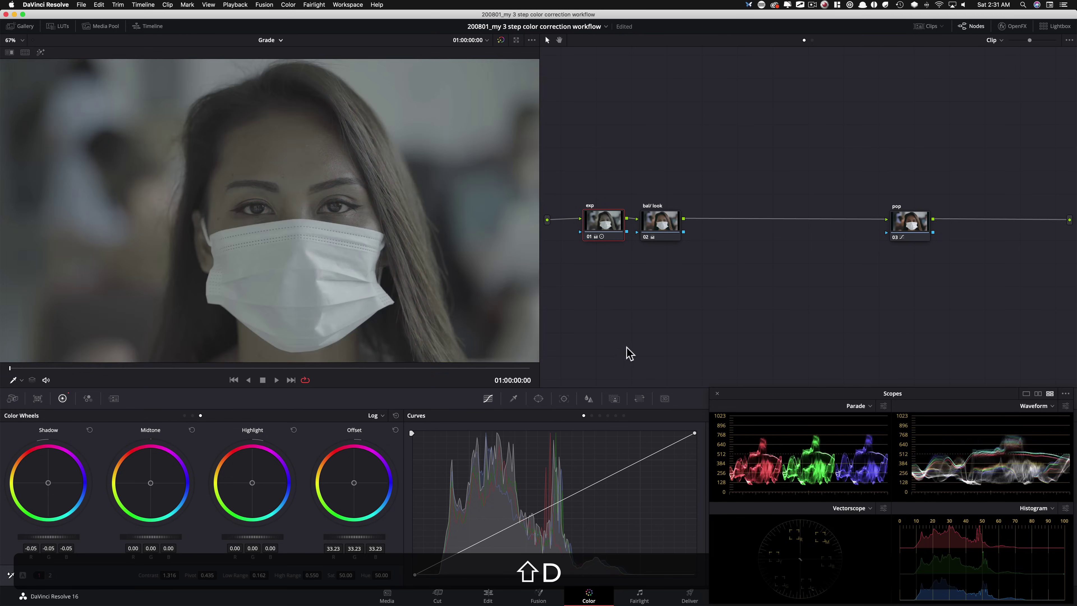
{"action": "left_click", "coordinate": [711, 186]}
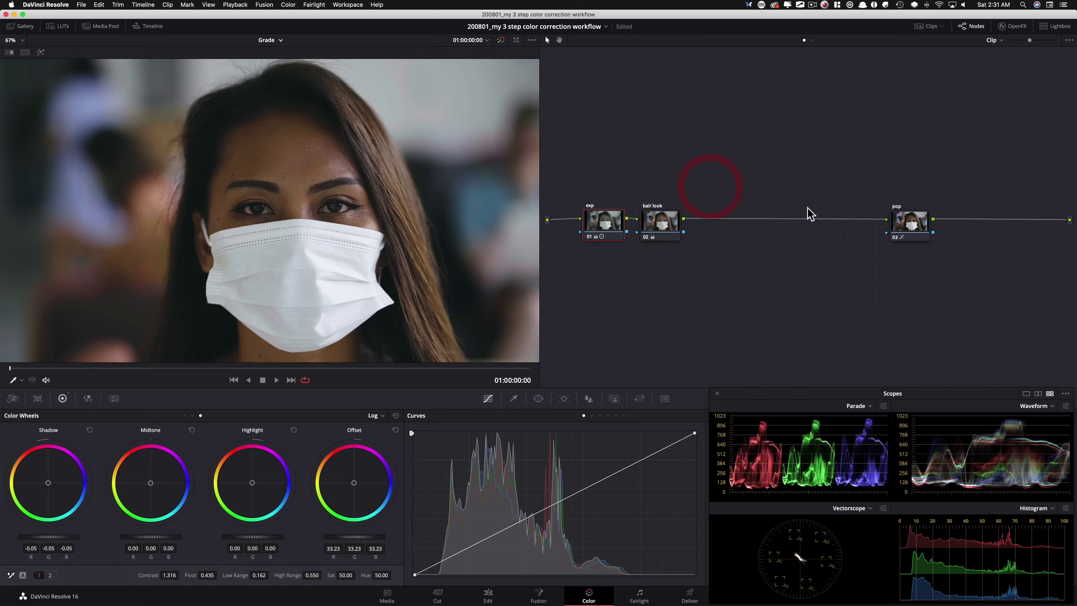
{"action": "left_click_drag", "start_coordinate": [601, 186], "coordinate": [934, 249]}
{"action": "left_click", "coordinate": [928, 279]}
{"action": "key", "text": "shift+d"}
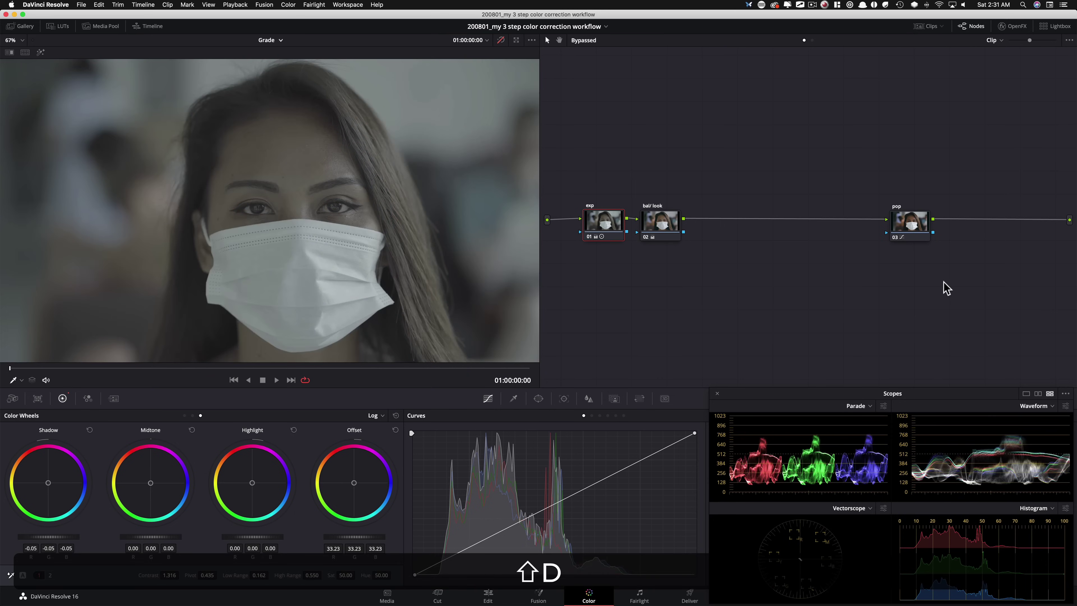
{"action": "key", "text": "shift+d"}
{"action": "left_click", "coordinate": [726, 173]}
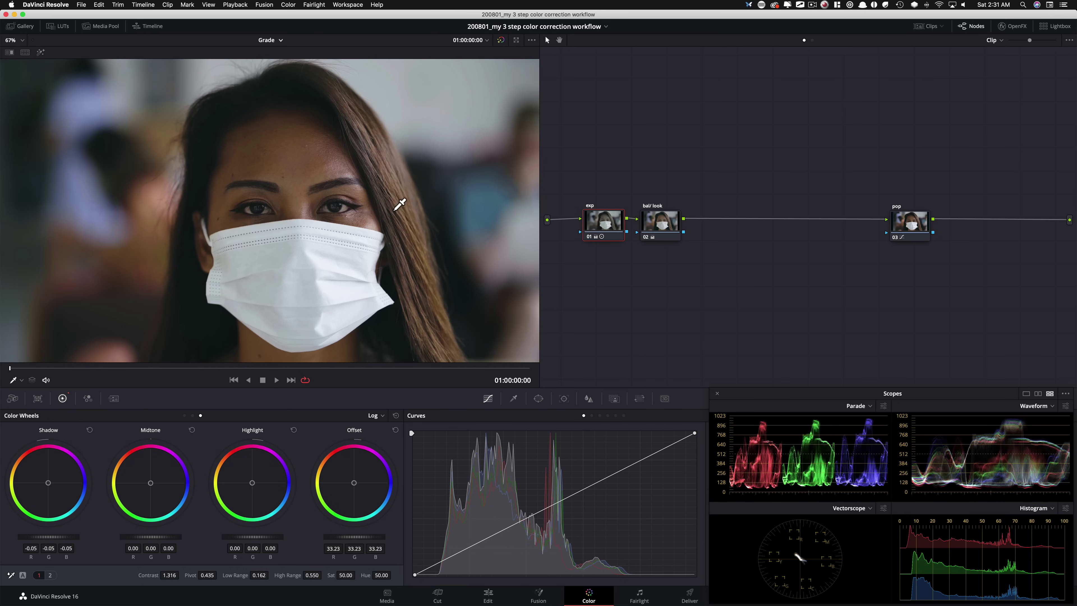
On the bal/look node, lower green through magenta in the Hue Vs Sat curve to about 0.55 saturation, with the scopes moved clear.
{"action": "left_click", "coordinate": [657, 231]}
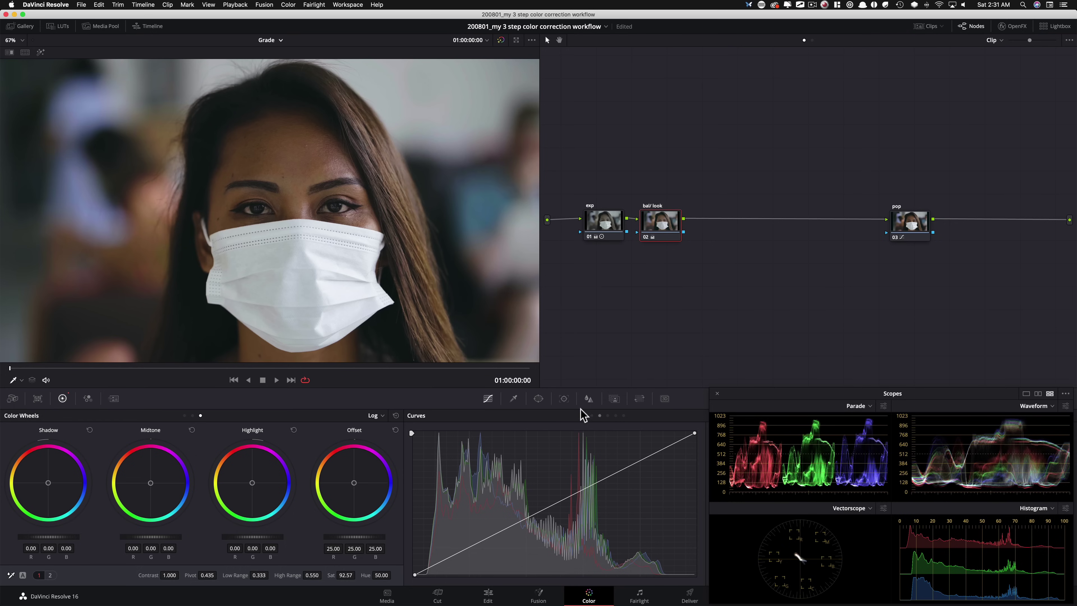
{"action": "left_click", "coordinate": [599, 415]}
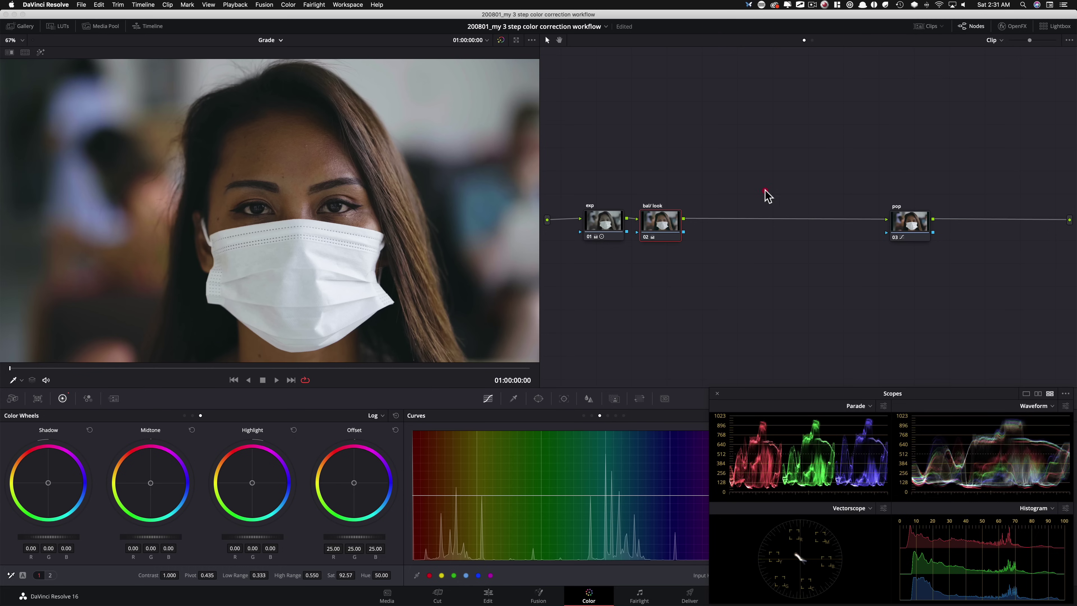
{"action": "left_click_drag", "start_coordinate": [800, 395], "coordinate": [801, 196]}
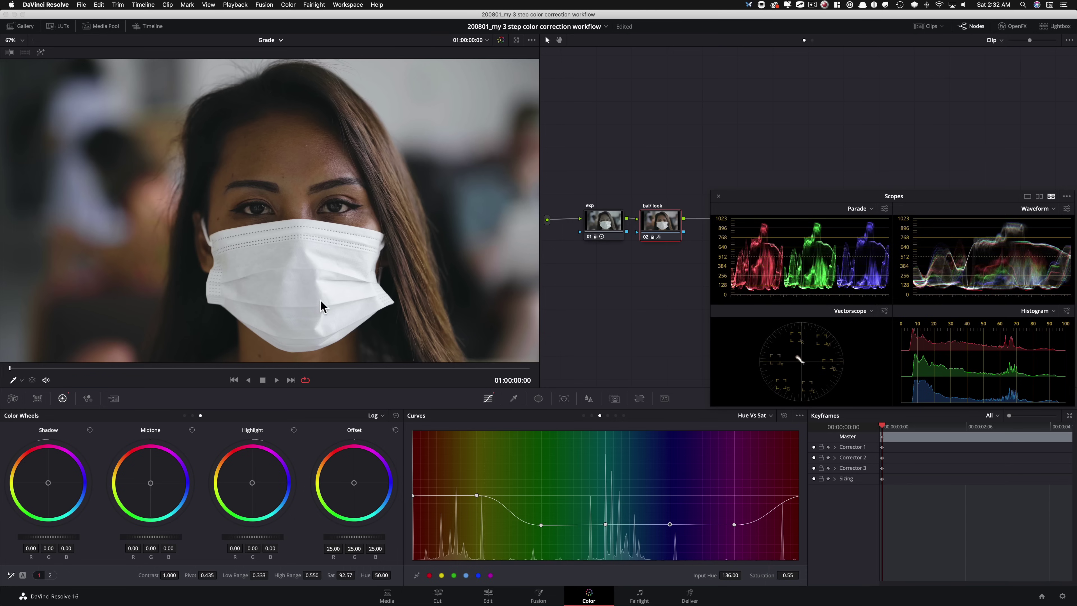
Compare the bal/look result with its Hue Vs Sat curve reset and with the node off, keeping the adjusted curve.
{"action": "left_click", "coordinate": [784, 417]}
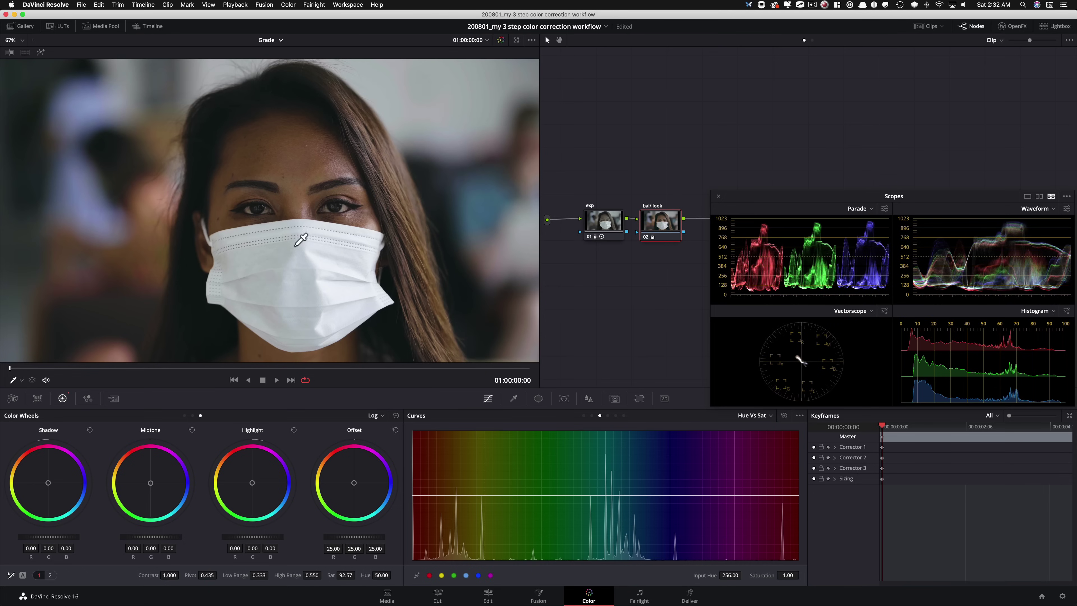
{"action": "key", "text": "super+z"}
{"action": "key", "text": "super+shift+z"}
{"action": "key", "text": "super+z"}
{"action": "key", "text": "super+d"}
{"action": "key", "text": "super+d"}
{"action": "key", "text": "super+d"}
{"action": "key", "text": "super+d"}
Move the scopes clear of the node graph and compare the desaturated-background grade with the bypassed shot.
{"action": "left_click_drag", "start_coordinate": [841, 199], "coordinate": [842, 396]}
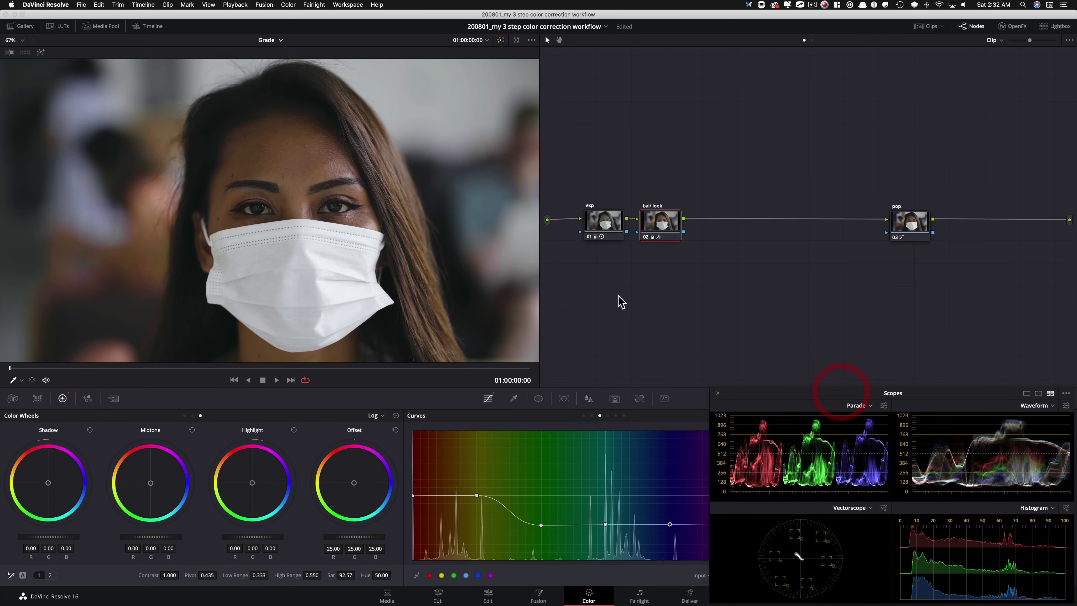
{"action": "key", "text": "shift+d"}
{"action": "key", "text": "shift+d"}
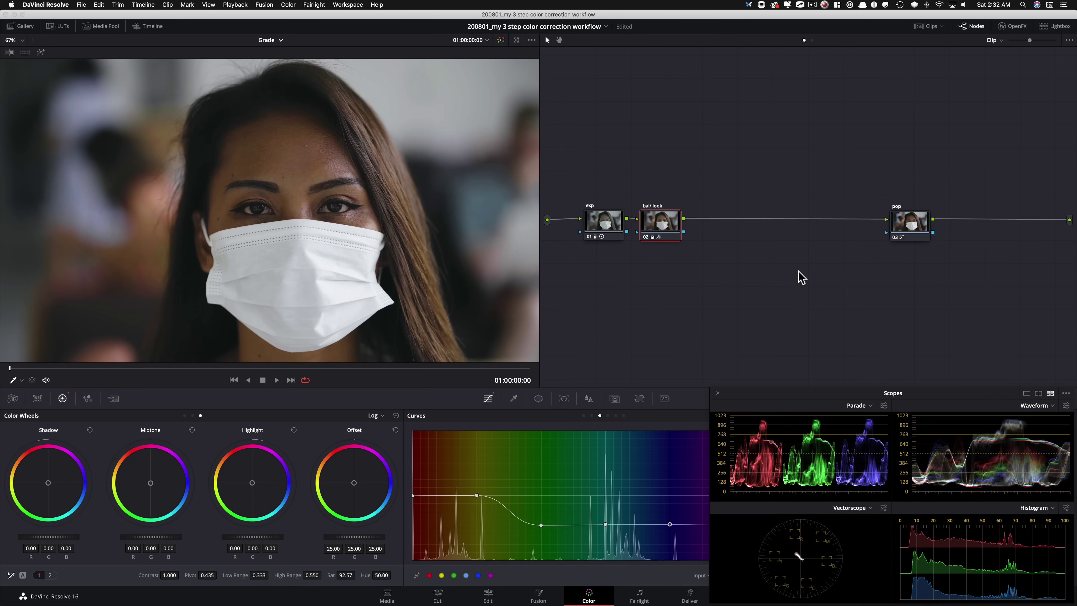
{"action": "key", "text": "shift+d"}
{"action": "key", "text": "shift+d"}
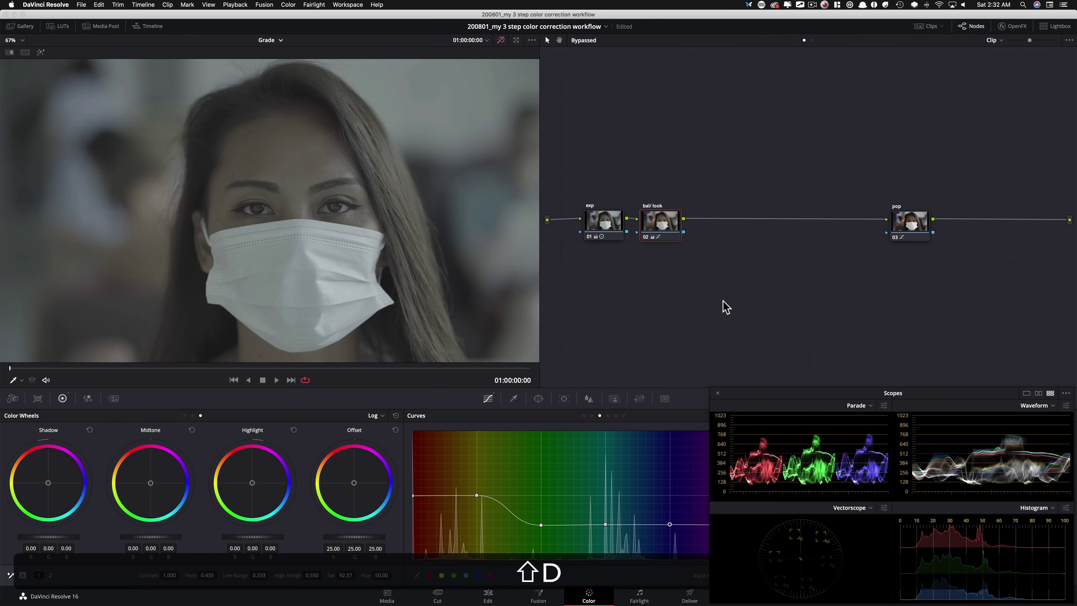
{"action": "left_click", "coordinate": [712, 312]}
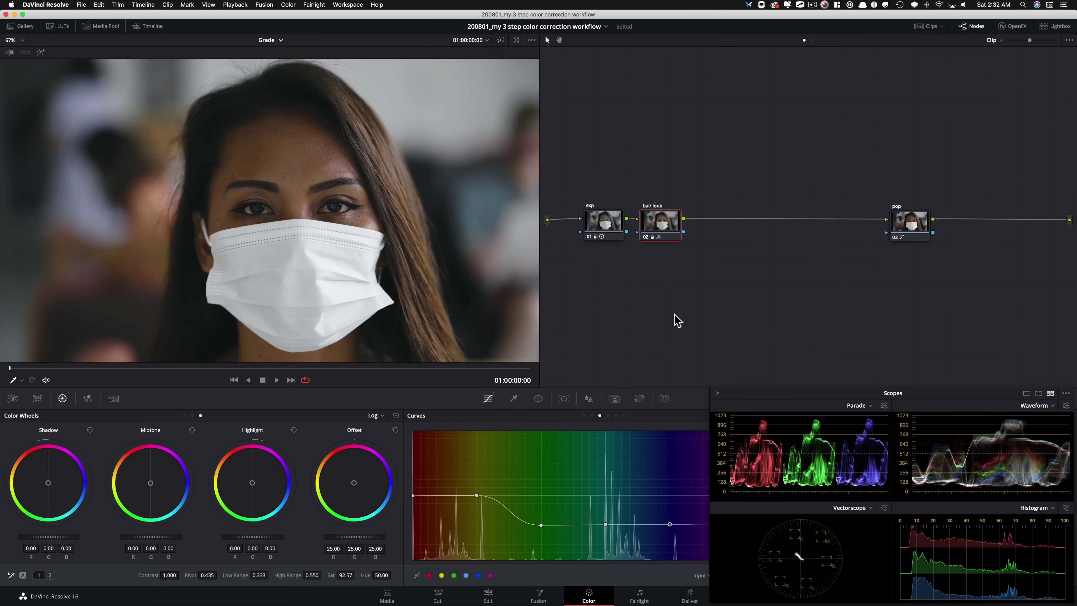
Set the bal/look node's saturation to 85.65 and compare against the bypassed grade.
{"action": "left_click", "coordinate": [645, 192]}
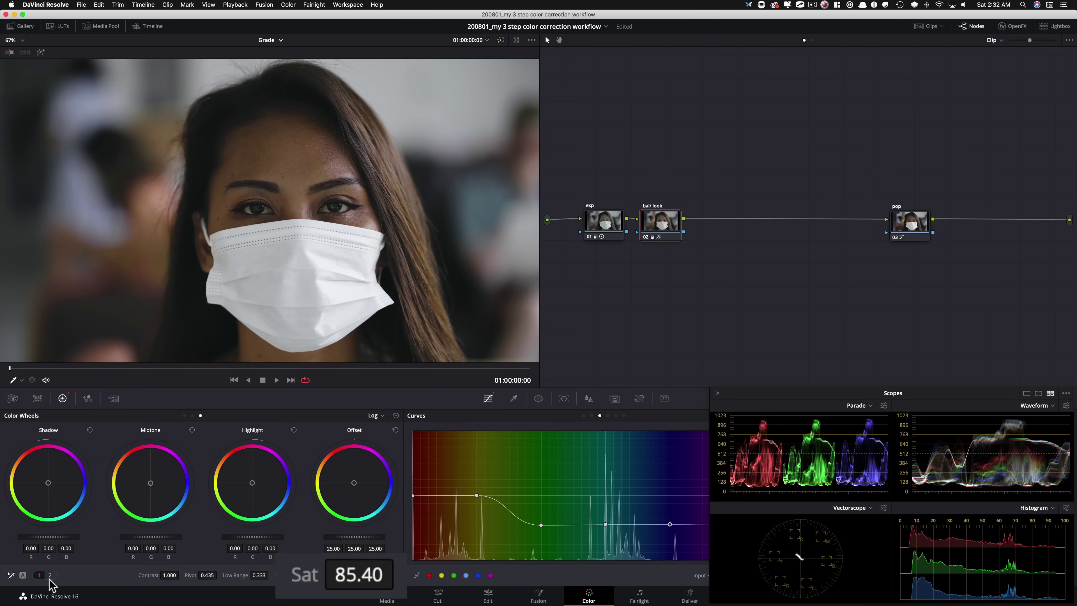
{"action": "left_click_drag", "start_coordinate": [360, 587], "coordinate": [361, 587]}
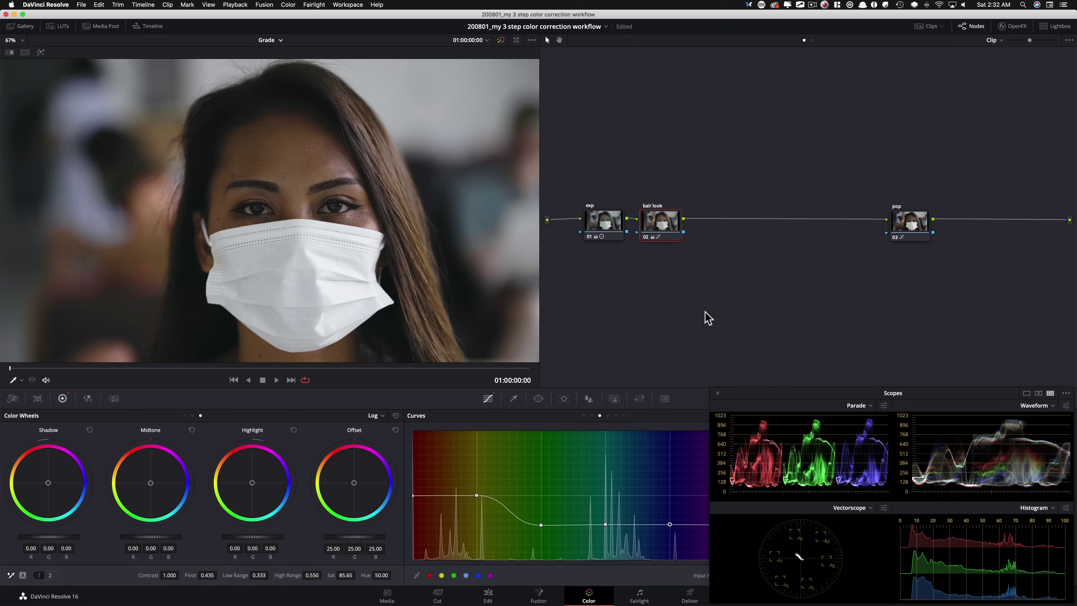
{"action": "key", "text": "shift+d"}
Select the pop node and review the grade in the enlarged viewer and against the bypassed shot.
{"action": "left_click_drag", "start_coordinate": [916, 223], "coordinate": [920, 222]}
{"action": "left_click", "coordinate": [903, 228]}
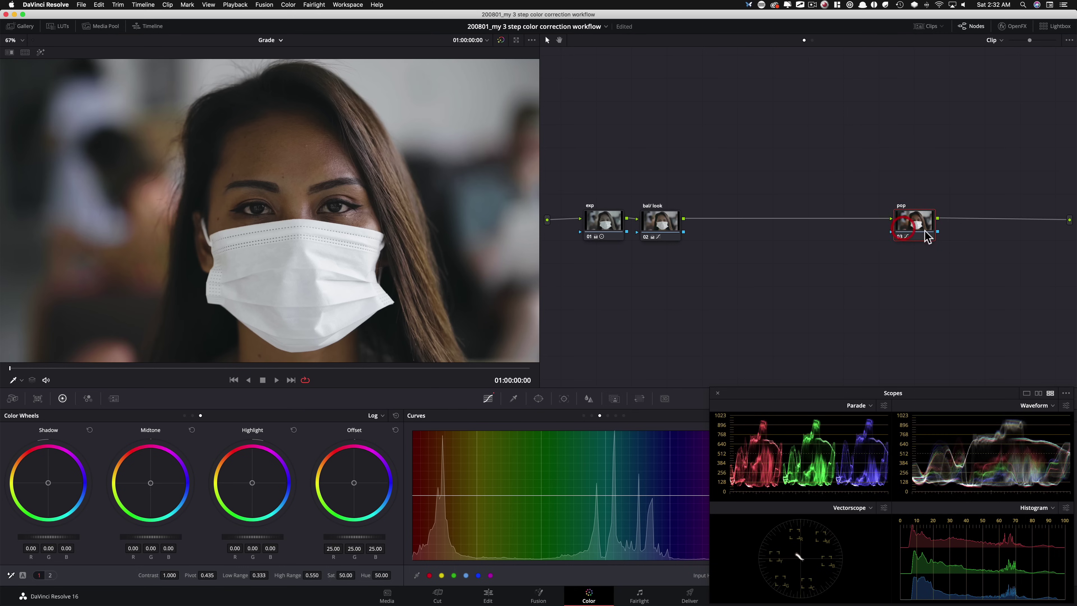
{"action": "key", "text": "shift+d"}
{"action": "key", "text": "shift+f"}
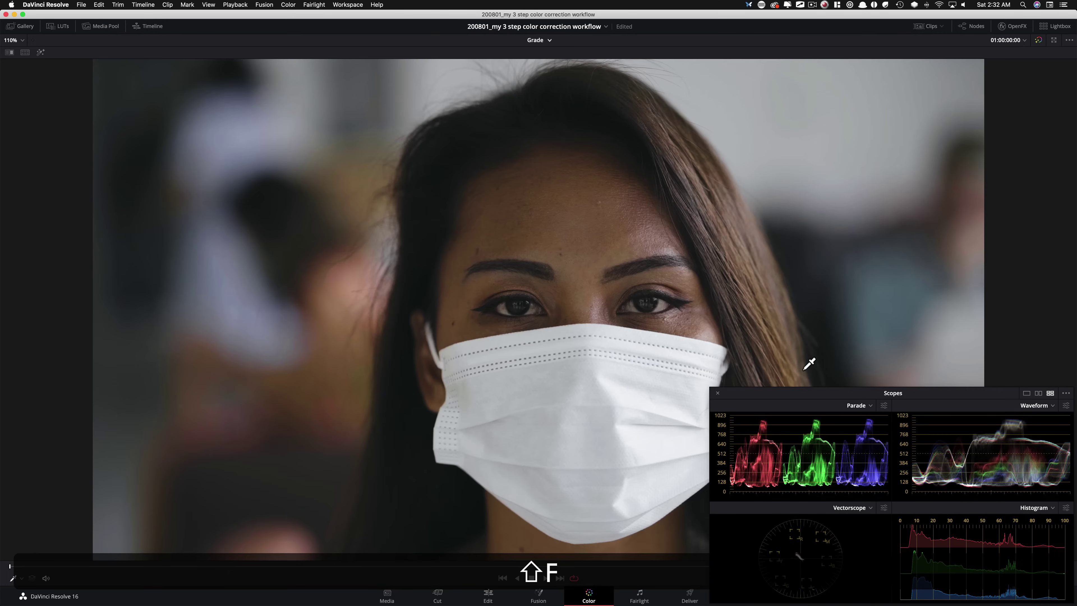
{"action": "key", "text": "shift+f"}
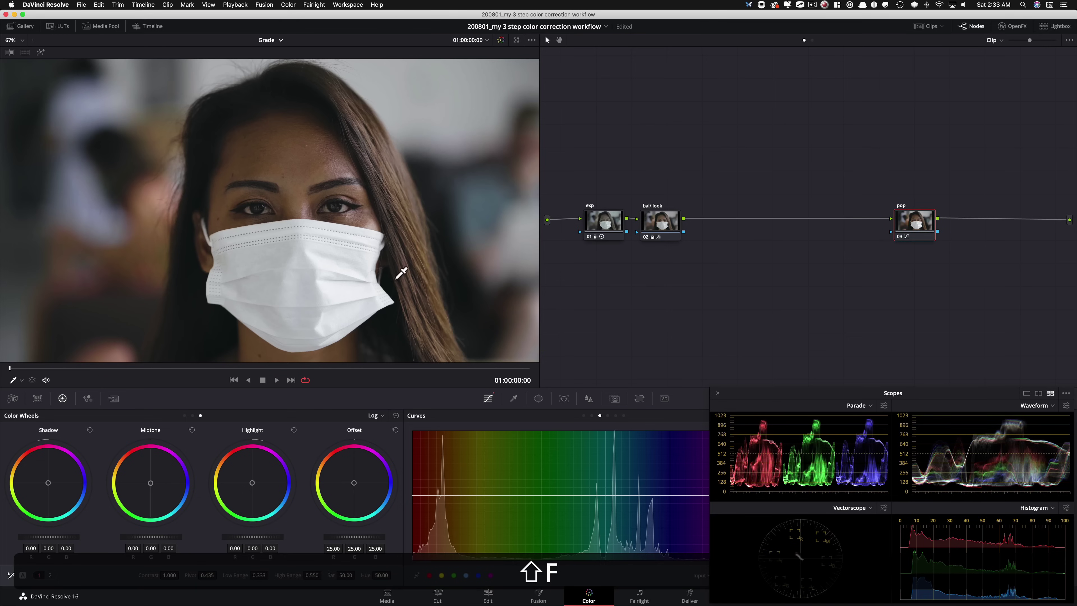
{"action": "key", "text": "shift+d"}
{"action": "key", "text": "shift+d"}
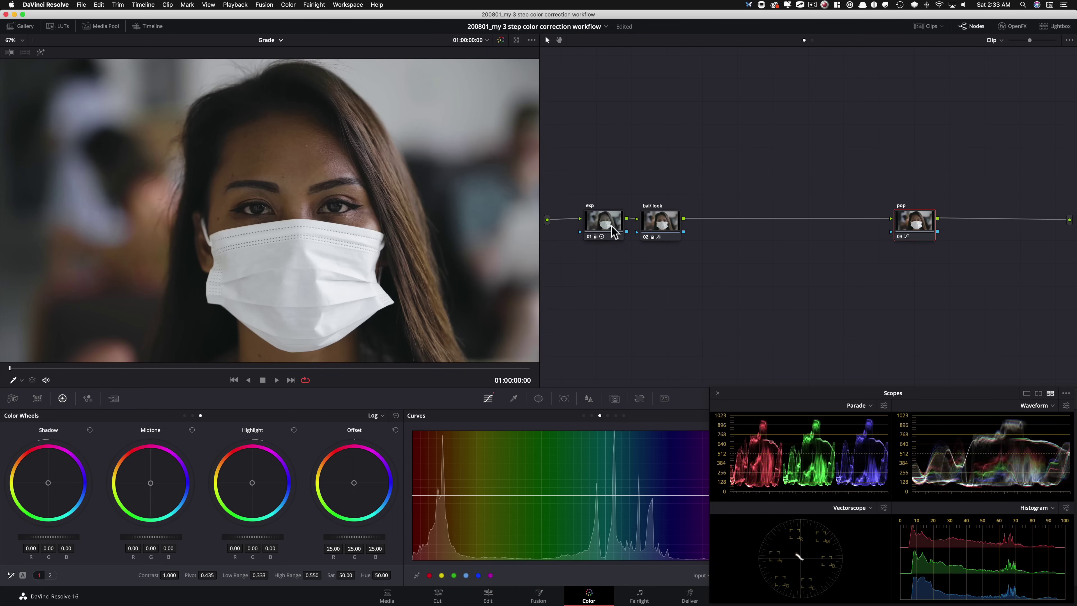
On the exp node, set primary Gamma to 0.04 and Gain to 0.94, then Log Shadow to -0.09 with Low Range 0.207.
{"action": "left_click", "coordinate": [607, 233]}
{"action": "key", "text": "alt+z"}
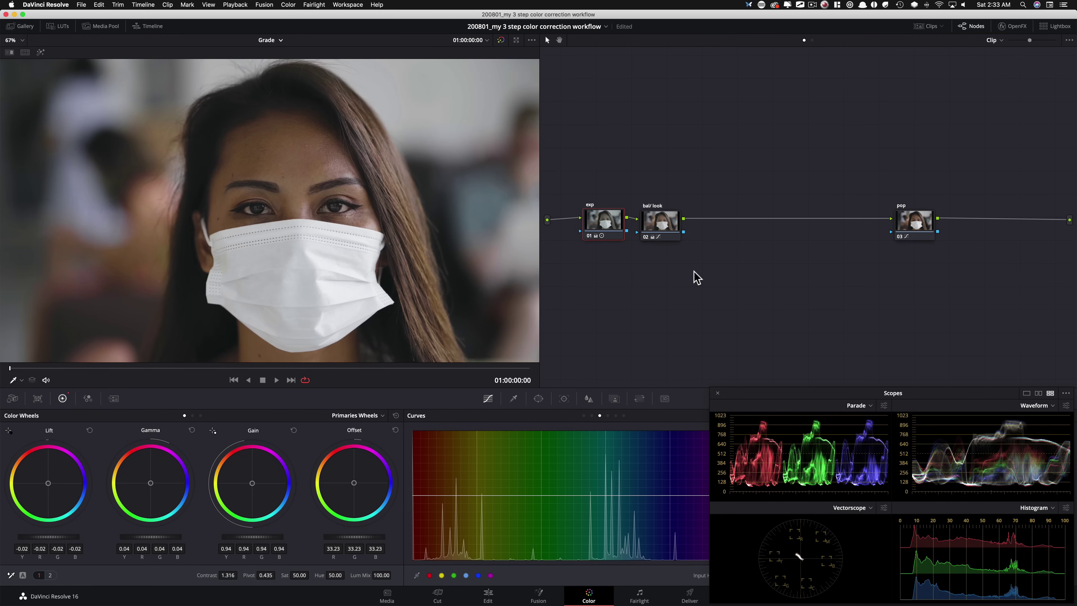
{"action": "key", "text": "alt+z"}
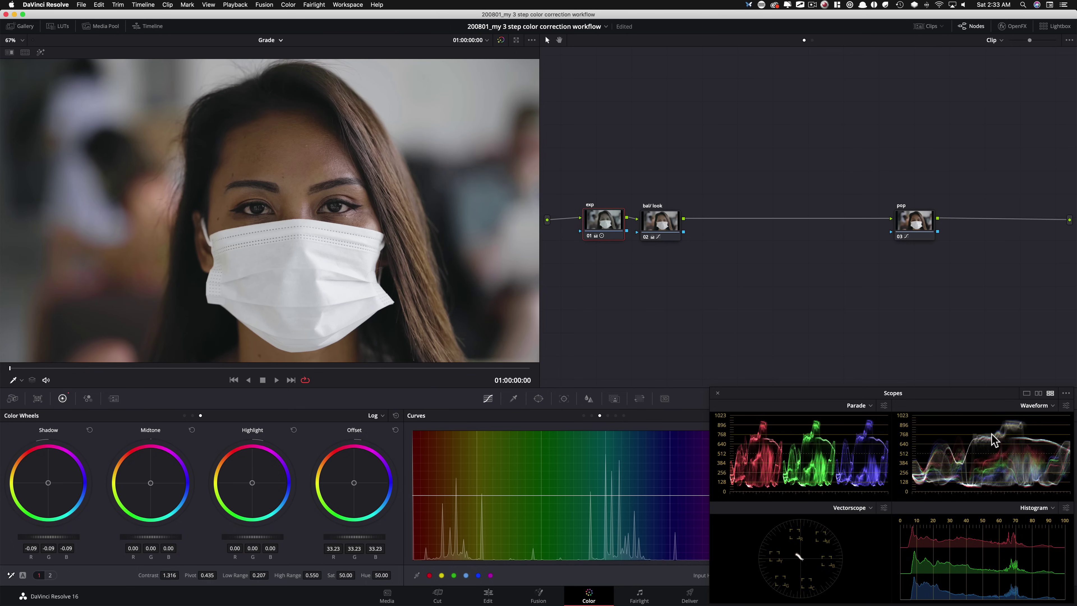
Compare the image with the exp node off and with all grades bypassed, and return to the Primaries Wheels.
{"action": "key", "text": "super+d"}
{"action": "key", "text": "super+d"}
{"action": "key", "text": "shift+d"}
{"action": "key", "text": "shift+d"}
{"action": "key", "text": "shift+d"}
{"action": "key", "text": "shift+d"}
{"action": "left_click", "coordinate": [185, 415]}
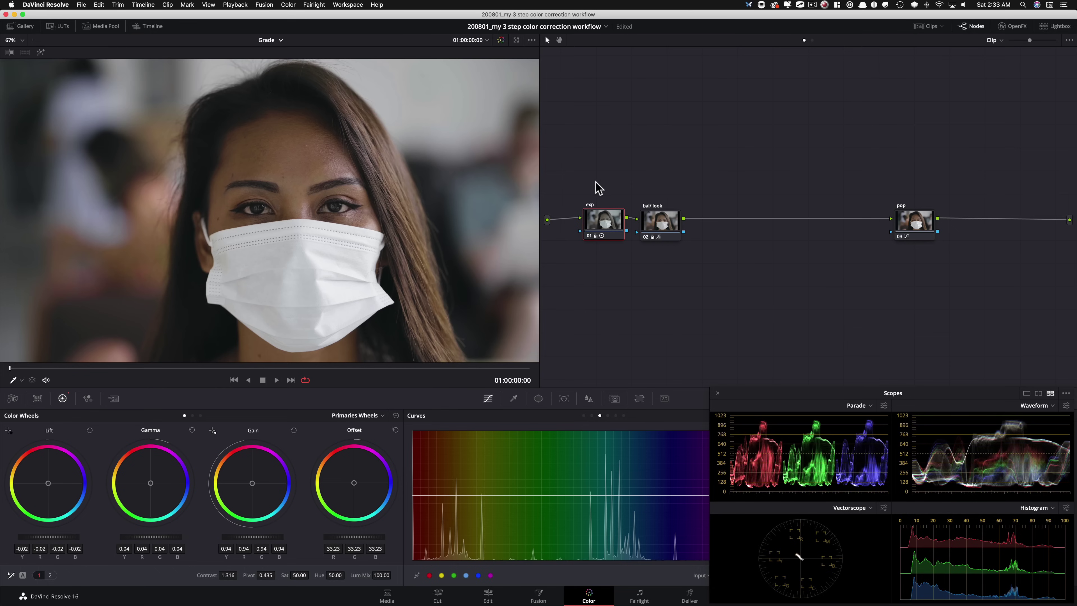
Review the three-node chain, inspecting the settings of the bal/look and pop nodes.
{"action": "left_click_drag", "start_coordinate": [583, 174], "coordinate": [952, 278]}
{"action": "left_click", "coordinate": [952, 278]}
{"action": "left_click", "coordinate": [655, 226]}
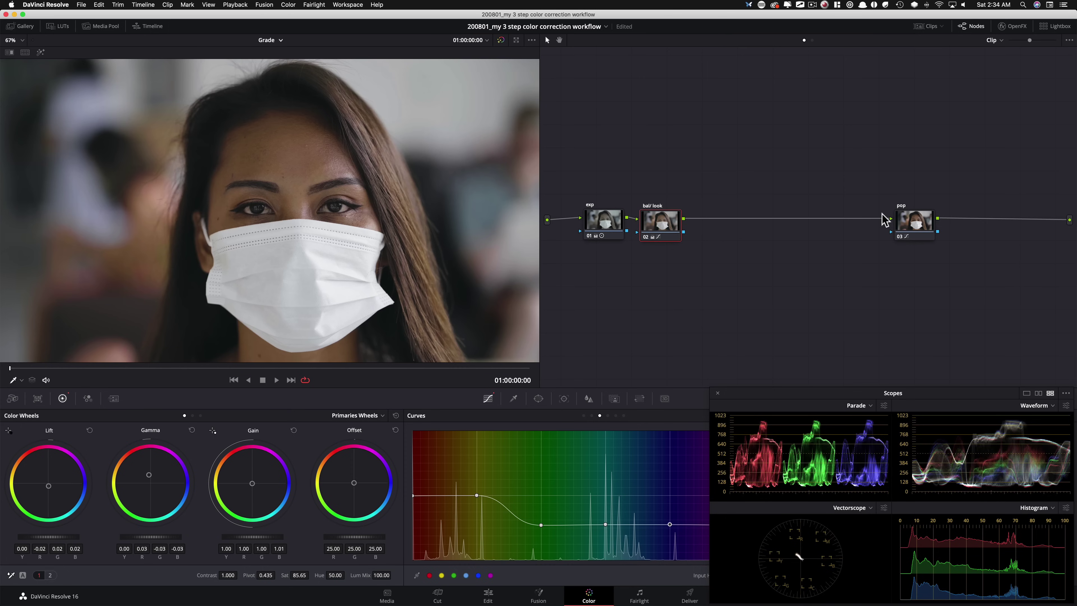
{"action": "left_click", "coordinate": [911, 224]}
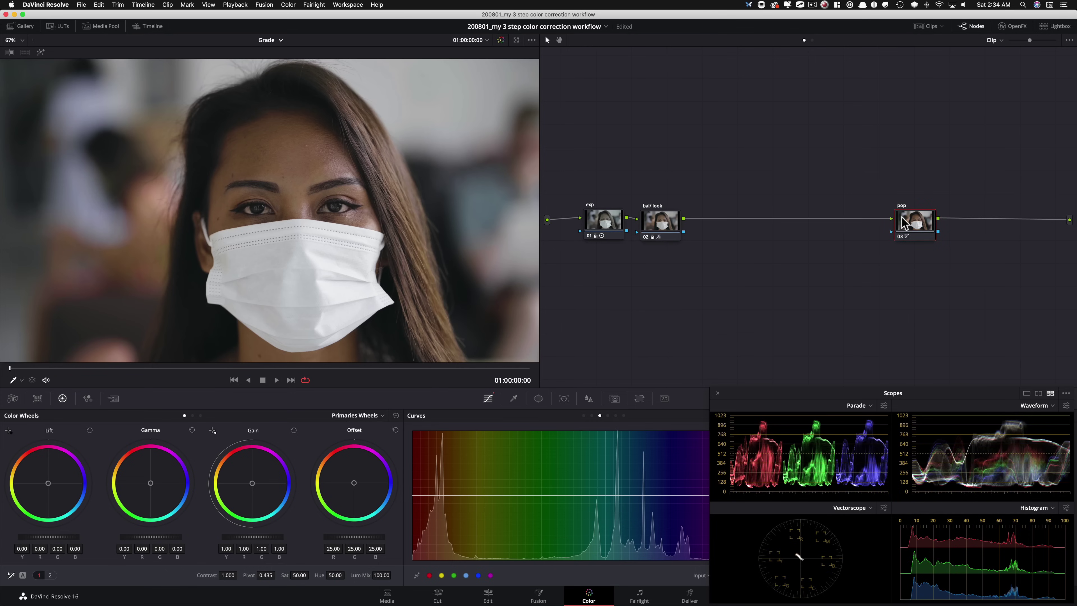
Add a serial node after bal/look, offset it upward, and tint it with Lift RGB -0.02, 0.02, 0.03 and Gain RGB 1.04, 1.01, 0.91.
{"action": "left_click", "coordinate": [664, 229]}
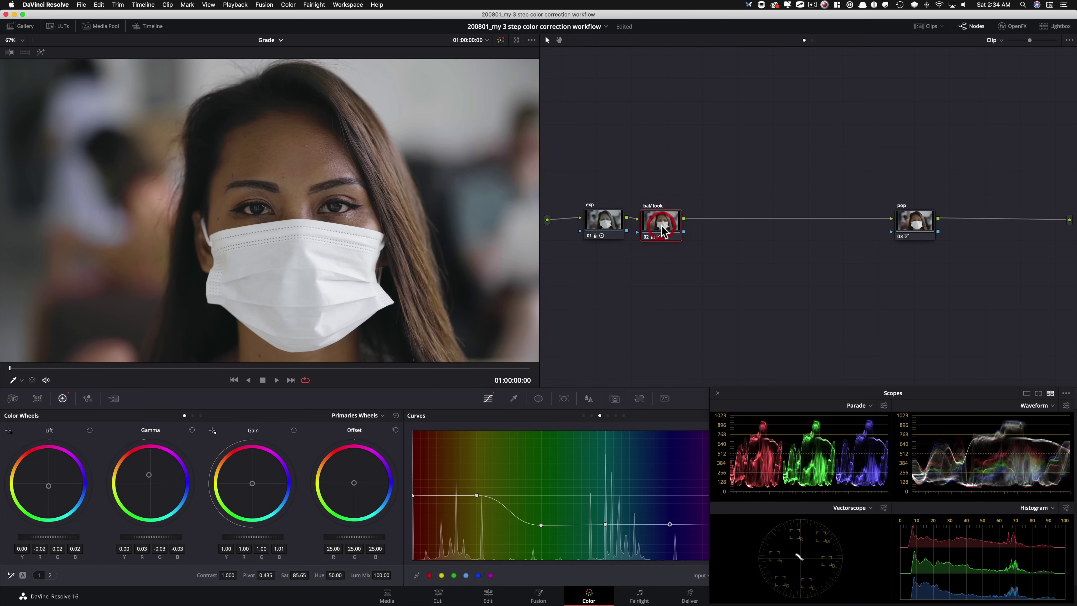
{"action": "key", "text": "alt+s"}
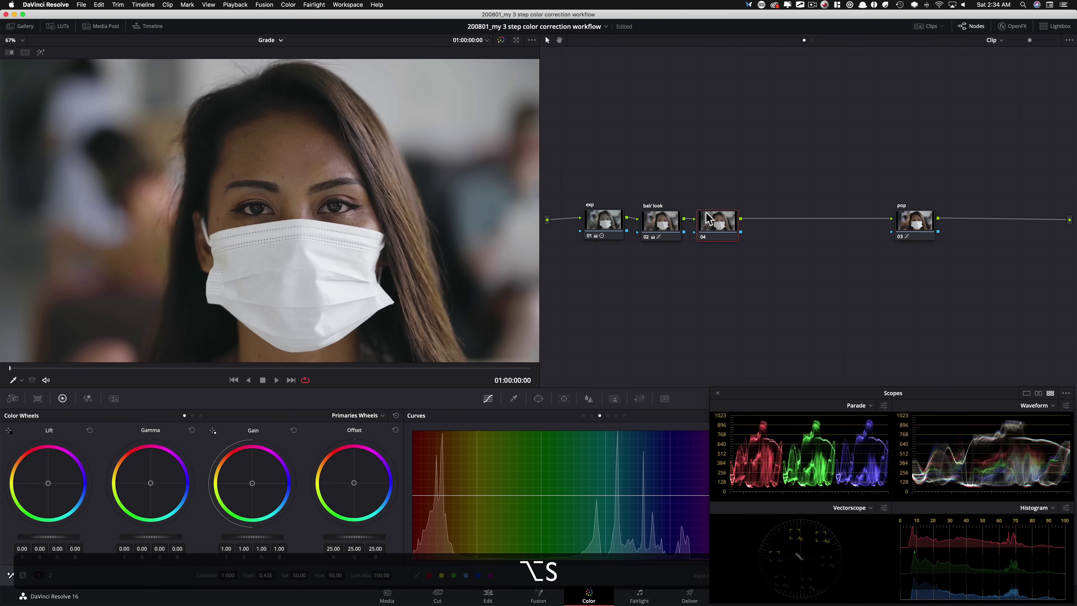
{"action": "mouse_move", "coordinate": [722, 225]}
{"action": "left_mouse_down"}
{"action": "mouse_move", "coordinate": [739, 206]}
{"action": "mouse_move", "coordinate": [737, 223]}
{"action": "left_mouse_up"}
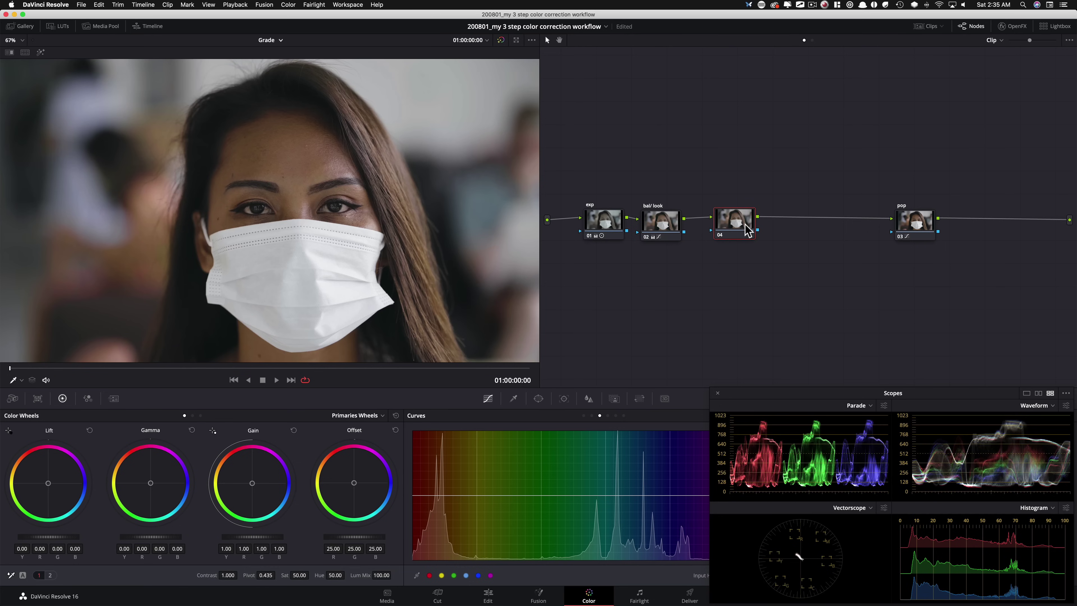
{"action": "left_click_drag", "start_coordinate": [743, 235], "coordinate": [742, 222]}
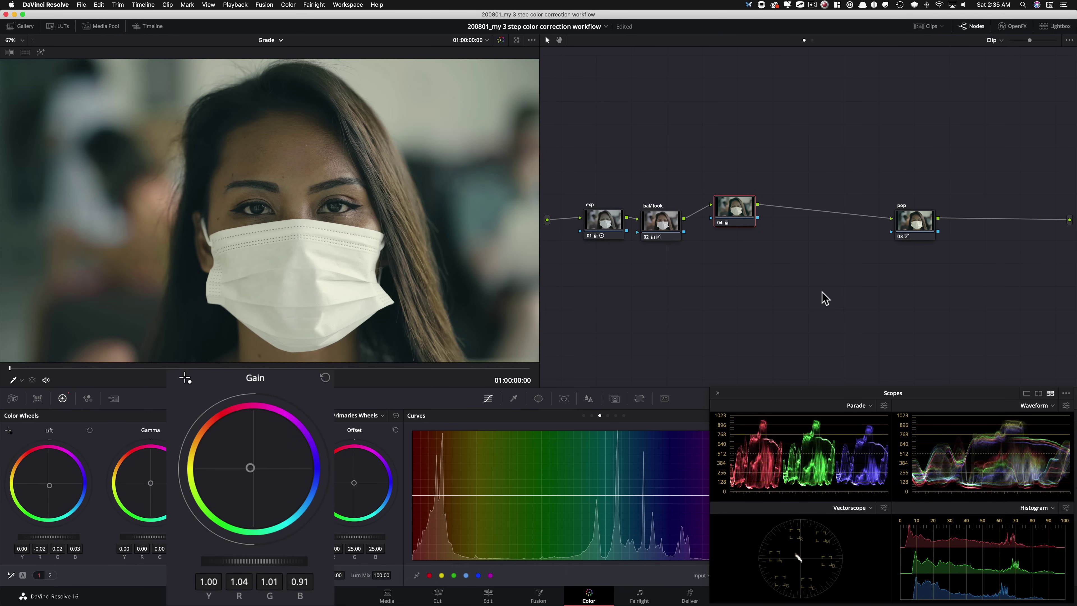
Compare the image with the tinted look node disabled and enabled.
{"action": "key", "text": "super+d"}
{"action": "key", "text": "super+d"}
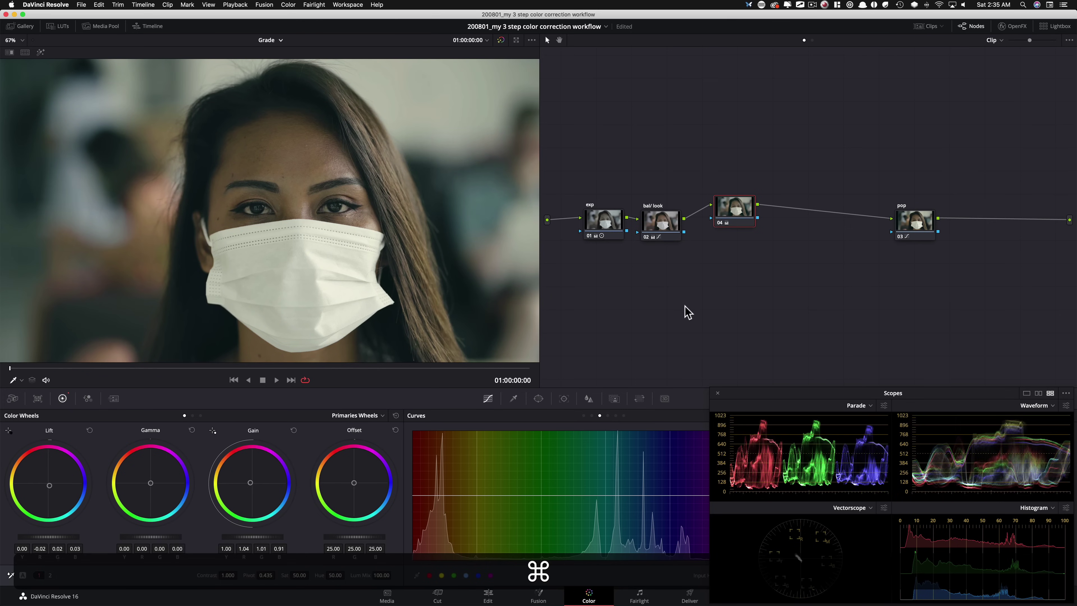
{"action": "key", "text": "super+d"}
{"action": "key", "text": "super+d"}
{"action": "key", "text": "super+d"}
{"action": "key", "text": "super+d"}
{"action": "key", "text": "super+d"}
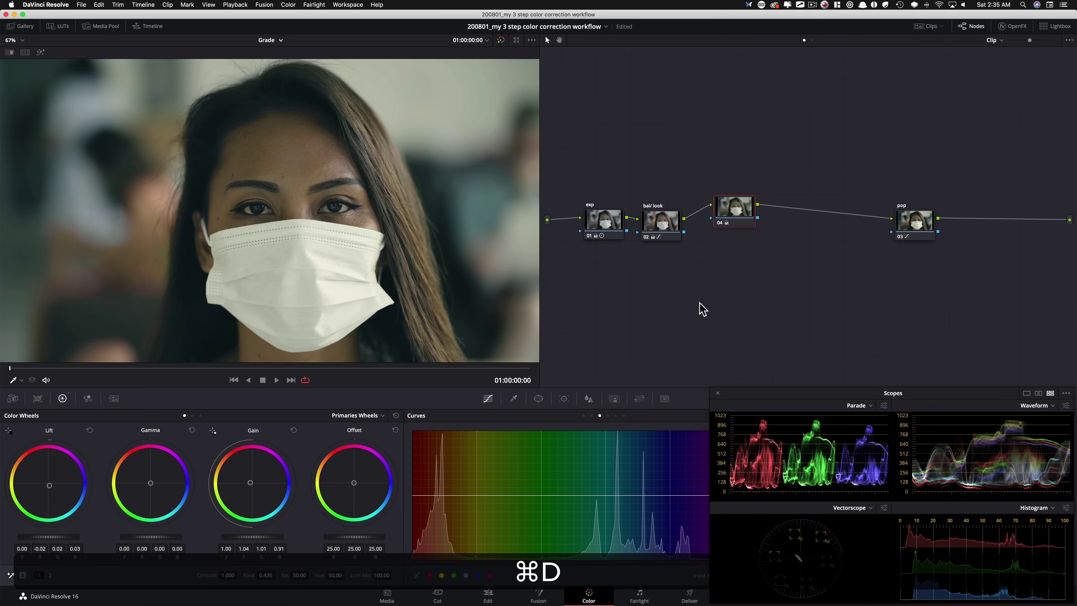
Add a layer node beneath the look node, align its mixer, and sample the forehead skin with the Qualifier in highlight view.
{"action": "key", "text": "alt+p"}
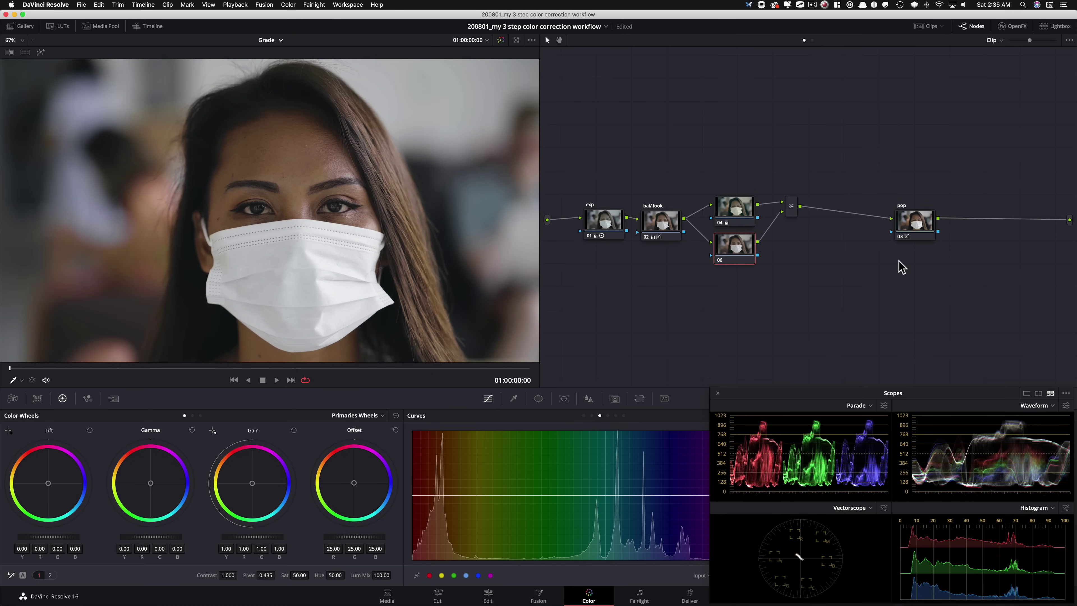
{"action": "left_click_drag", "start_coordinate": [791, 214], "coordinate": [738, 248]}
{"action": "left_click", "coordinate": [513, 398]}
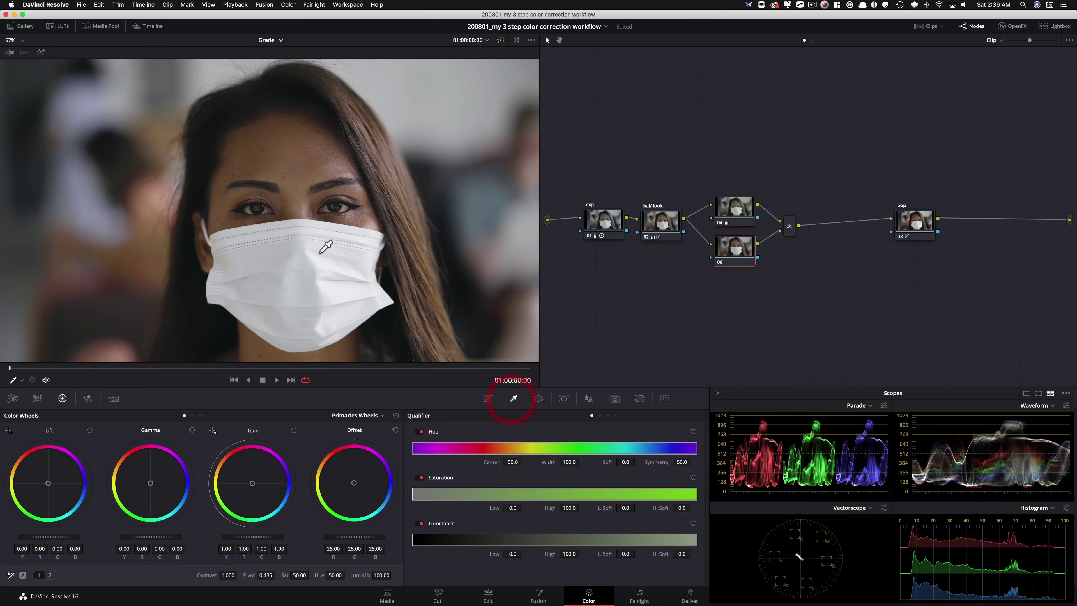
{"action": "left_click", "coordinate": [302, 162]}
{"action": "key", "text": "shift+h"}
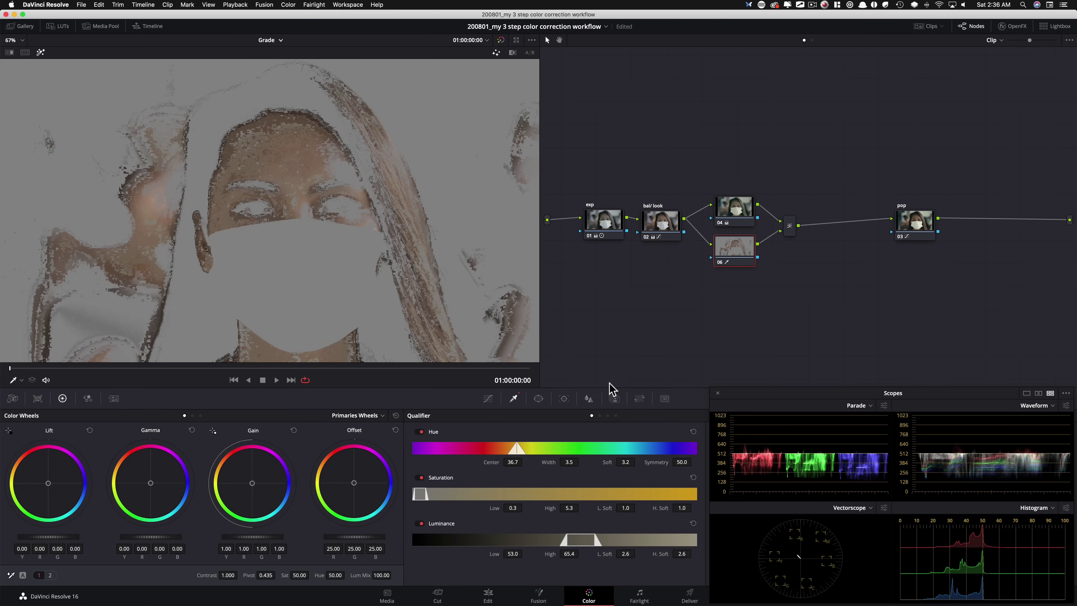
Refine the skin key with Hue Width 17.7, Hue Center 36.9 and Matte Finesse Denoise 10.4.
{"action": "left_click_drag", "start_coordinate": [569, 462], "coordinate": [622, 457]}
{"action": "mouse_move", "coordinate": [511, 462]}
{"action": "left_mouse_down"}
{"action": "mouse_move", "coordinate": [530, 462]}
{"action": "mouse_move", "coordinate": [512, 462]}
{"action": "left_mouse_up"}
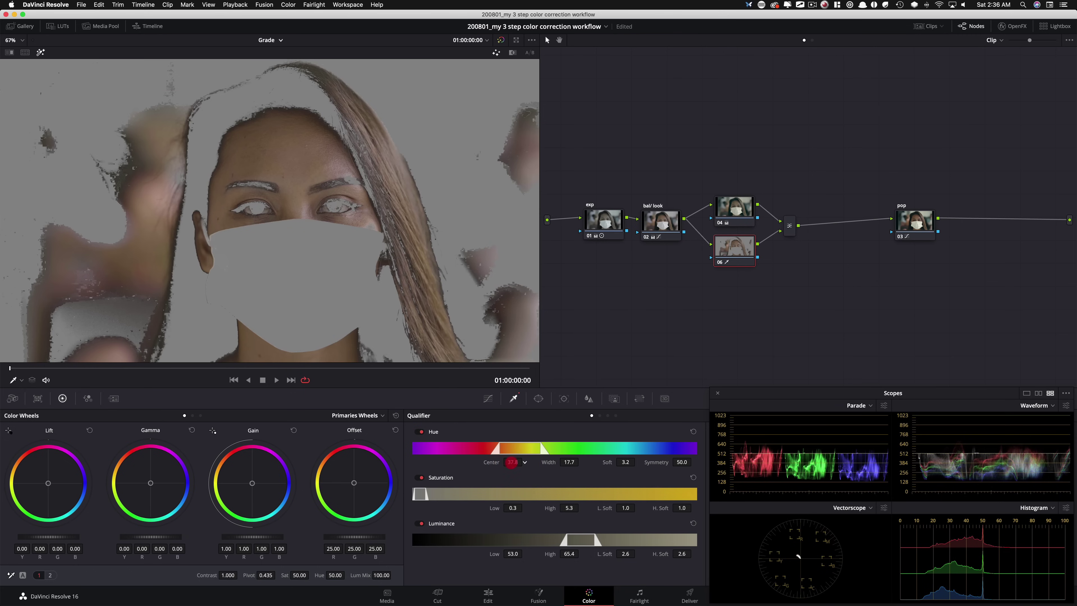
{"action": "left_click", "coordinate": [768, 403]}
{"action": "left_click_drag", "start_coordinate": [794, 393], "coordinate": [749, 185]}
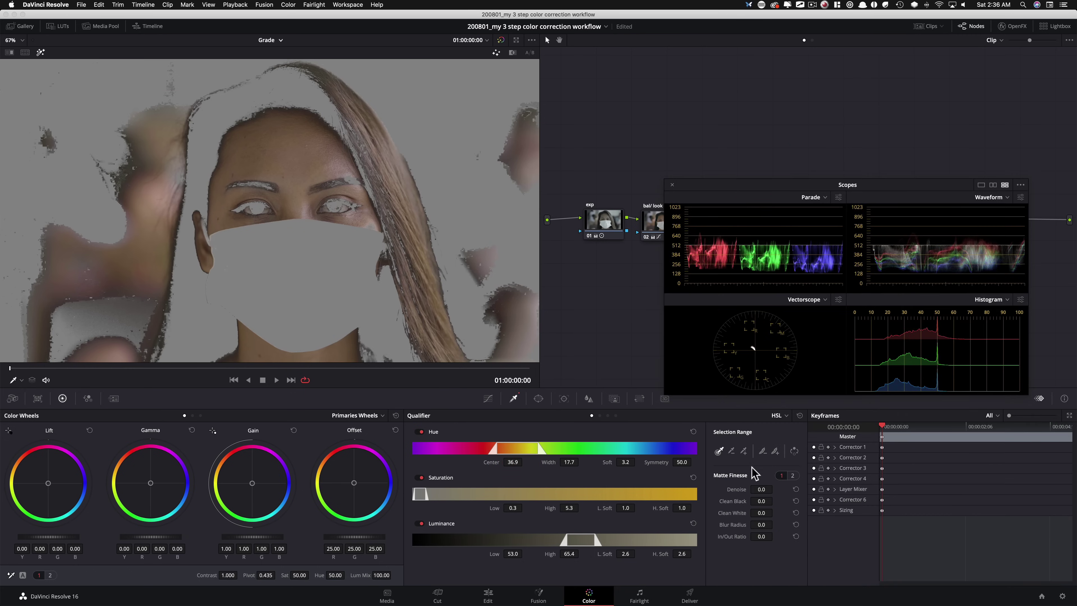
{"action": "left_click_drag", "start_coordinate": [802, 487], "coordinate": [820, 488]}
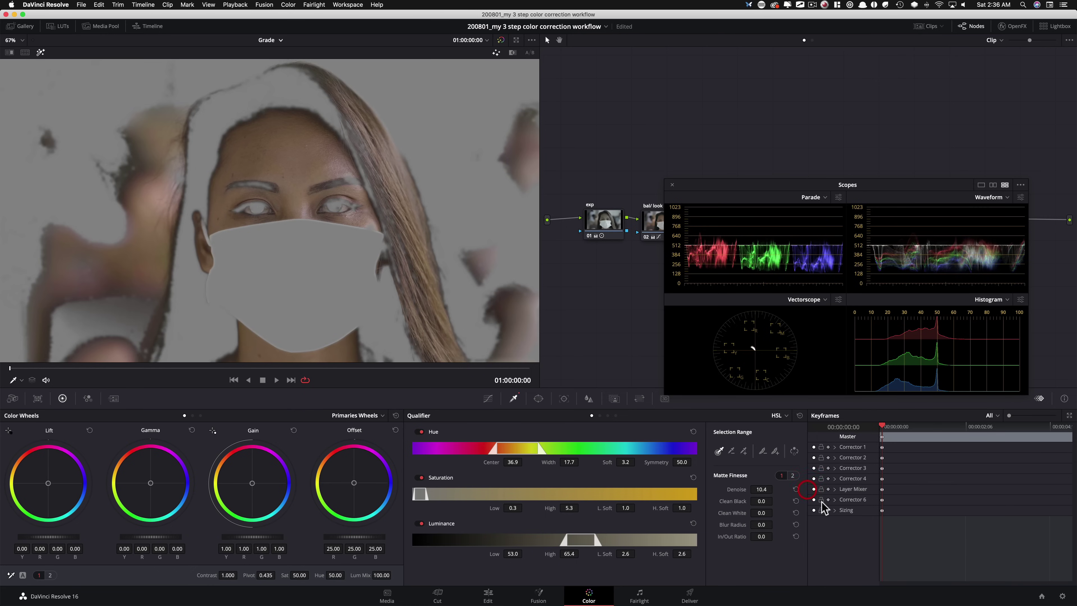
{"action": "left_click_drag", "start_coordinate": [736, 196], "coordinate": [774, 407]}
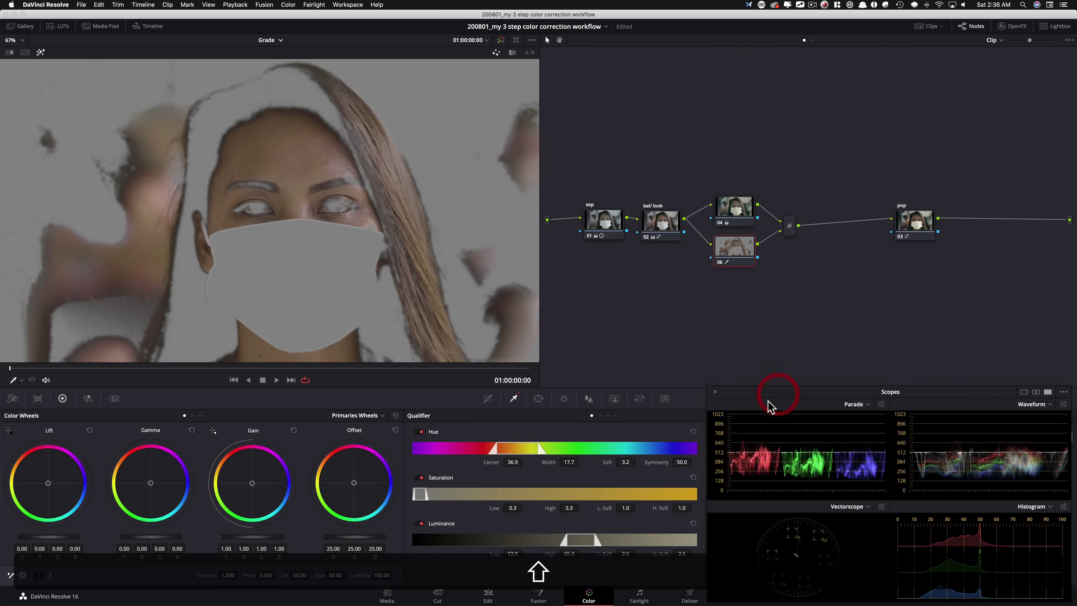
Turn off the highlight view and grade the skin node with Gamma RGB 0.01, 0.00, -0.02 and saturation 40.25.
{"action": "key", "text": "shift+h"}
{"action": "key", "text": "super+d"}
{"action": "key", "text": "super+d"}
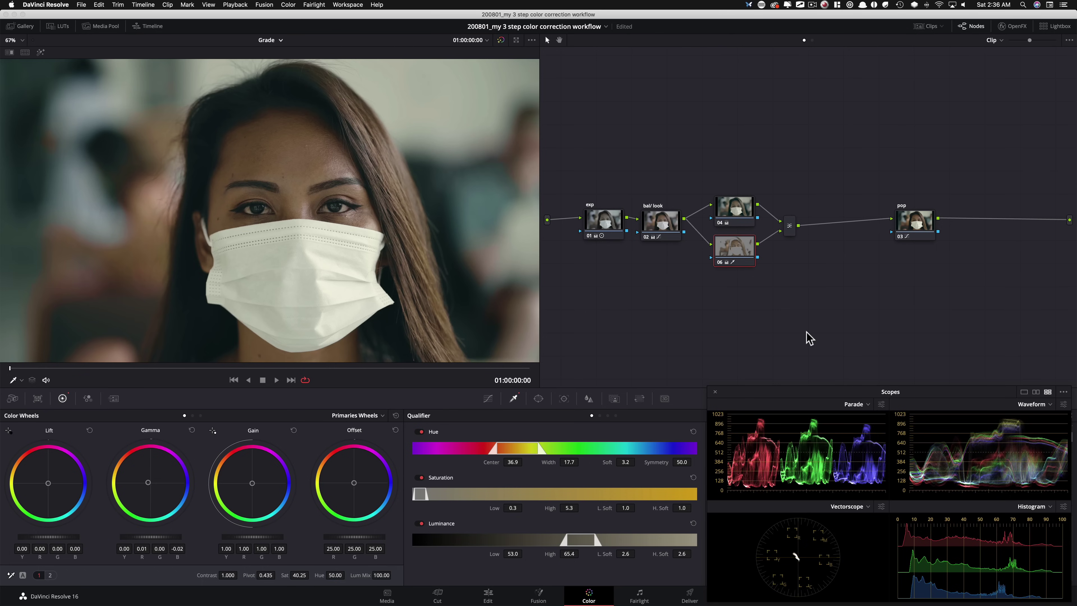
Compare the skin tones with the keyed skin node switched off and on.
{"action": "key", "text": "super+d"}
{"action": "key", "text": "super+d"}
{"action": "key", "text": "super+d"}
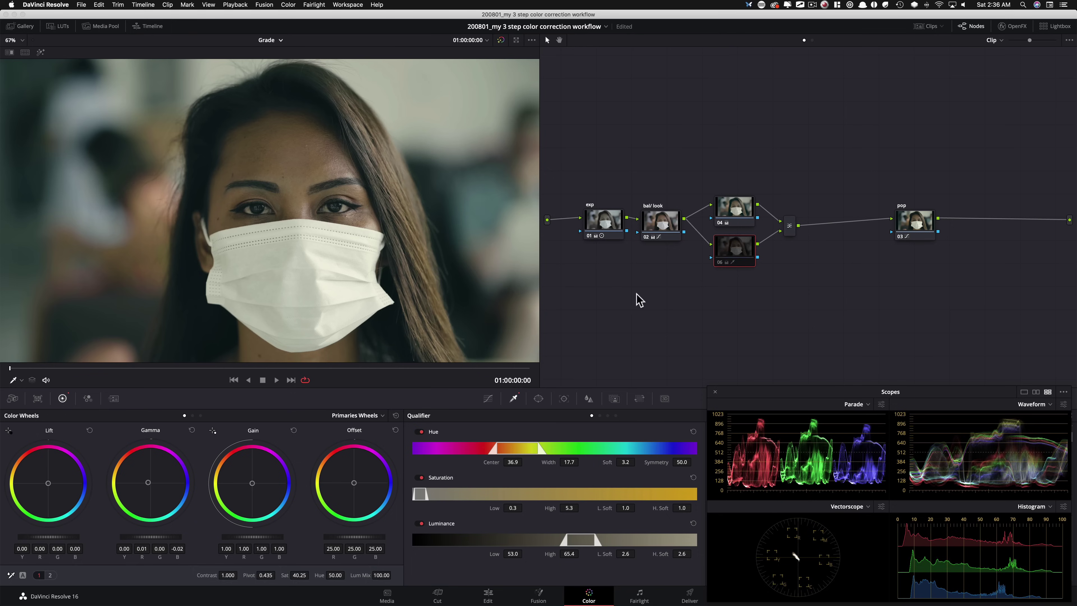
{"action": "key", "text": "super+d"}
{"action": "key", "text": "super+d"}
{"action": "key", "text": "super+d"}
{"action": "key", "text": "super+d"}
{"action": "key", "text": "super+d"}
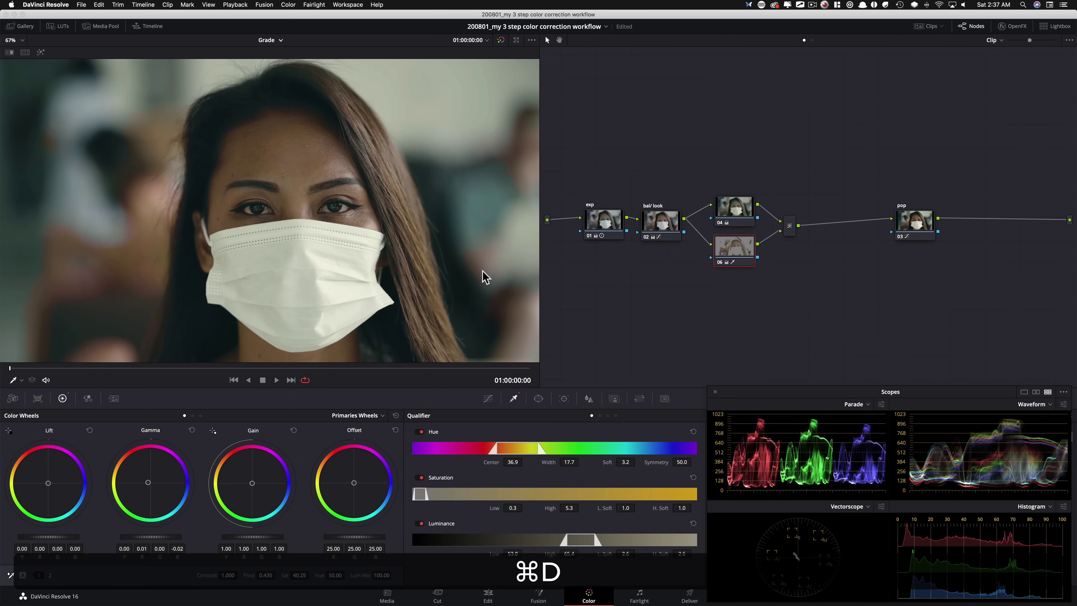
{"action": "key", "text": "super+d"}
{"action": "key", "text": "super+d"}
{"action": "key", "text": "super+d"}
{"action": "key", "text": "super+d"}
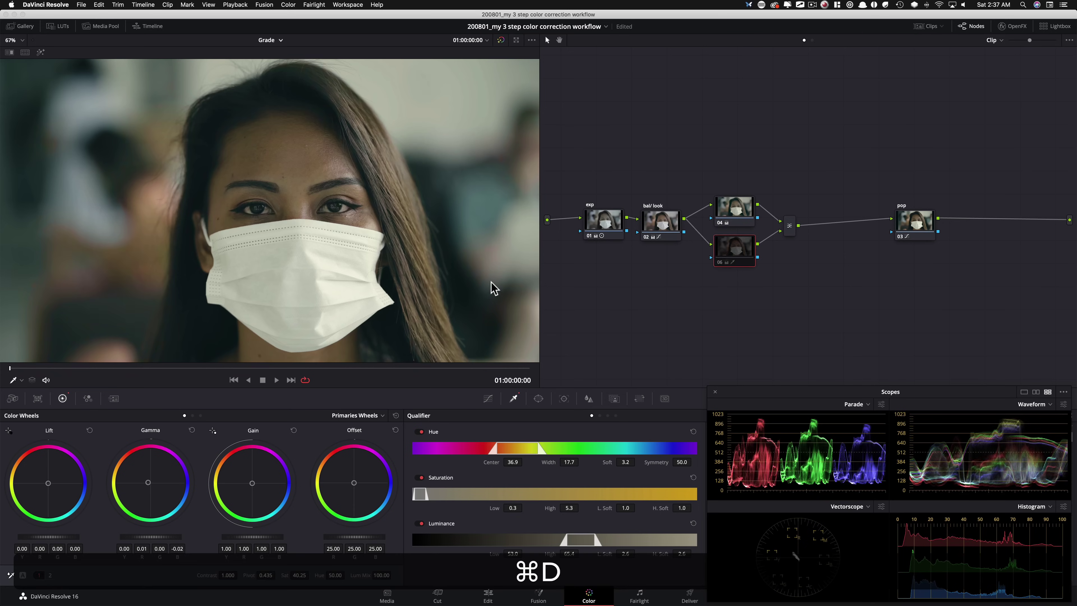
{"action": "key", "text": "super+d"}
{"action": "key", "text": "super+d"}
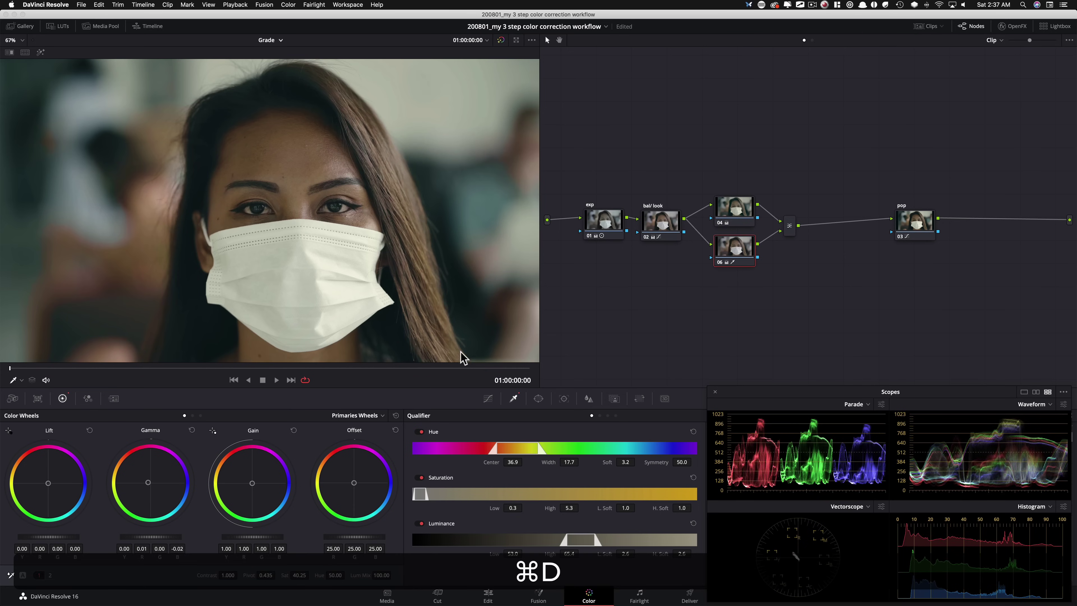
Tighten the skin key in highlight view by setting Luminance Low to 54.9 and Saturation Low to 0.7.
{"action": "key", "text": "shift+h"}
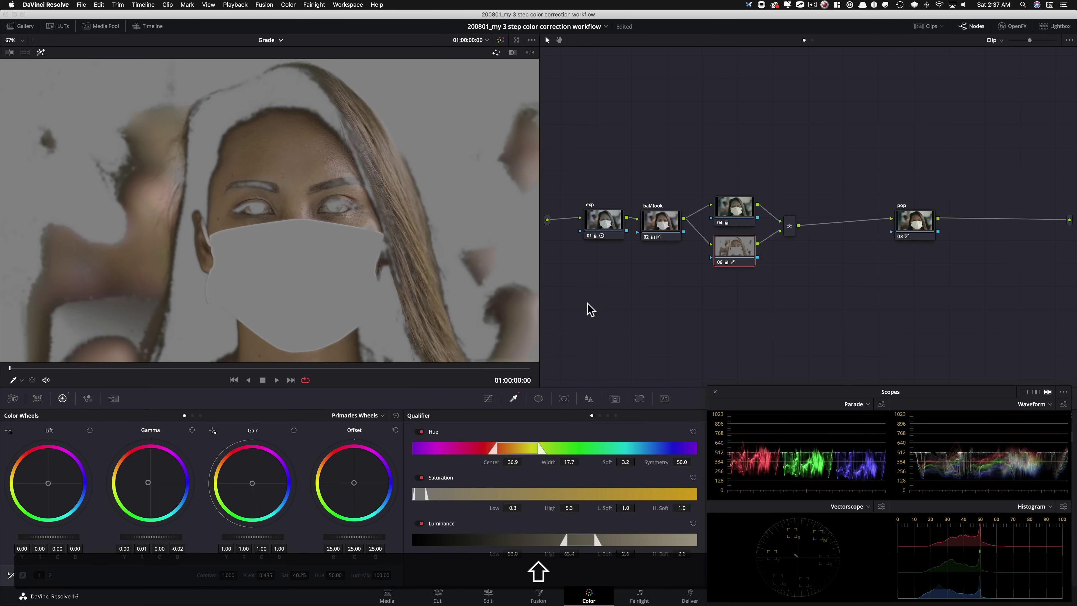
{"action": "left_click_drag", "start_coordinate": [517, 556], "coordinate": [521, 559]}
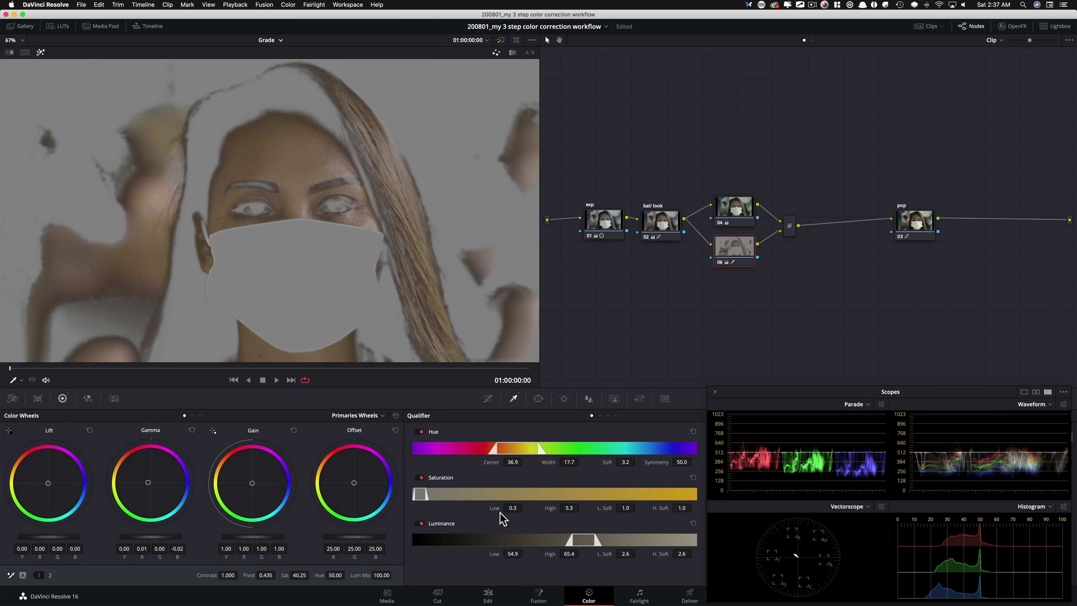
{"action": "left_click_drag", "start_coordinate": [512, 509], "coordinate": [525, 507]}
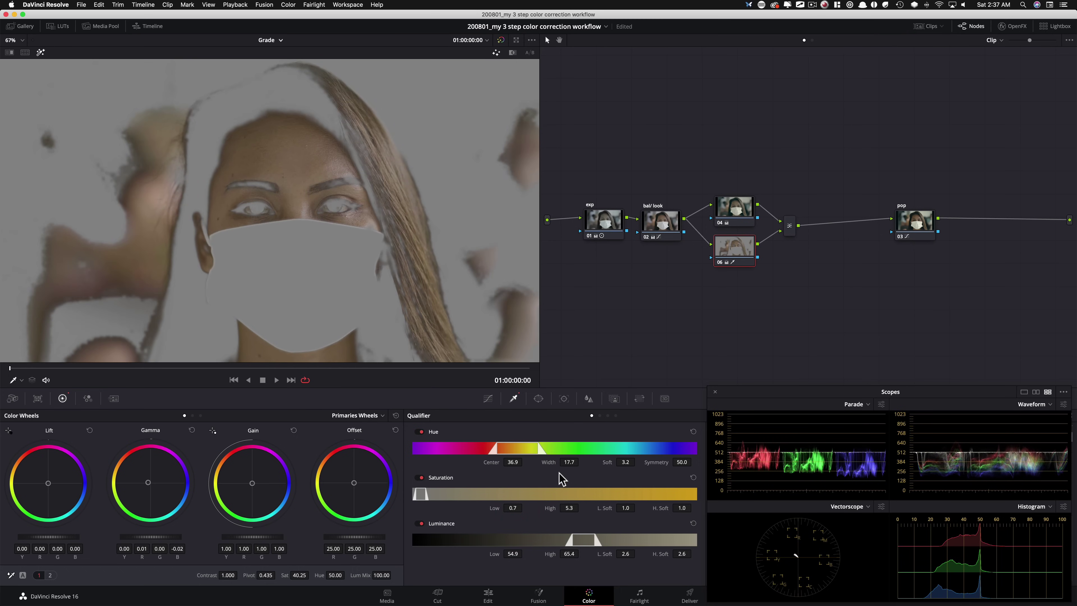
{"action": "key", "text": "shift+h"}
{"action": "key", "text": "super+d"}
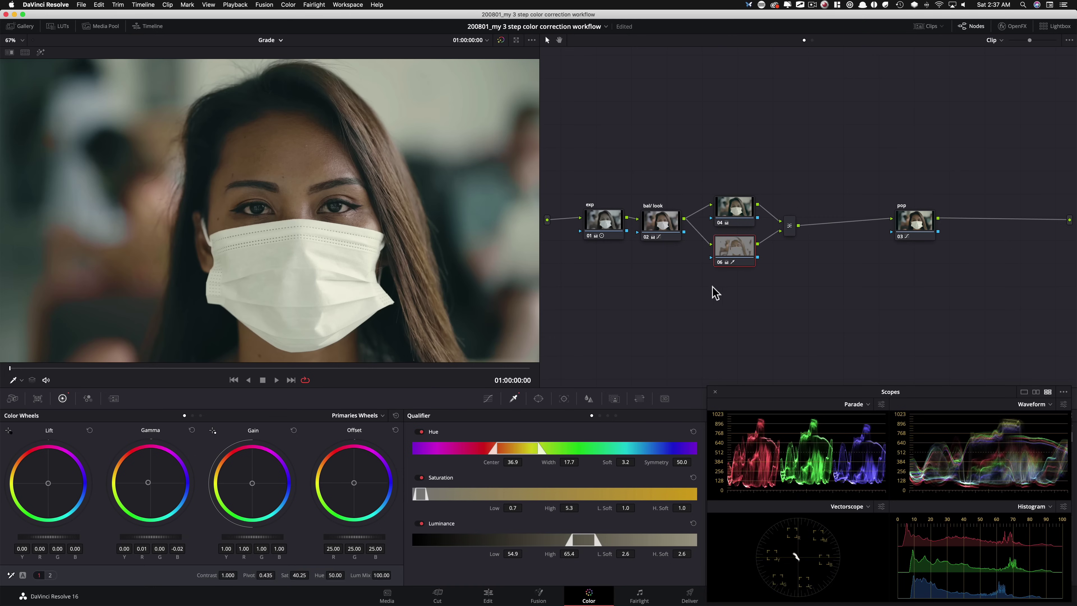
Add a circular window to the skin node and shape it into a tall, slightly tilted ellipse around the woman's head.
{"action": "key", "text": "super+minus"}
{"action": "key", "text": "super+minus"}
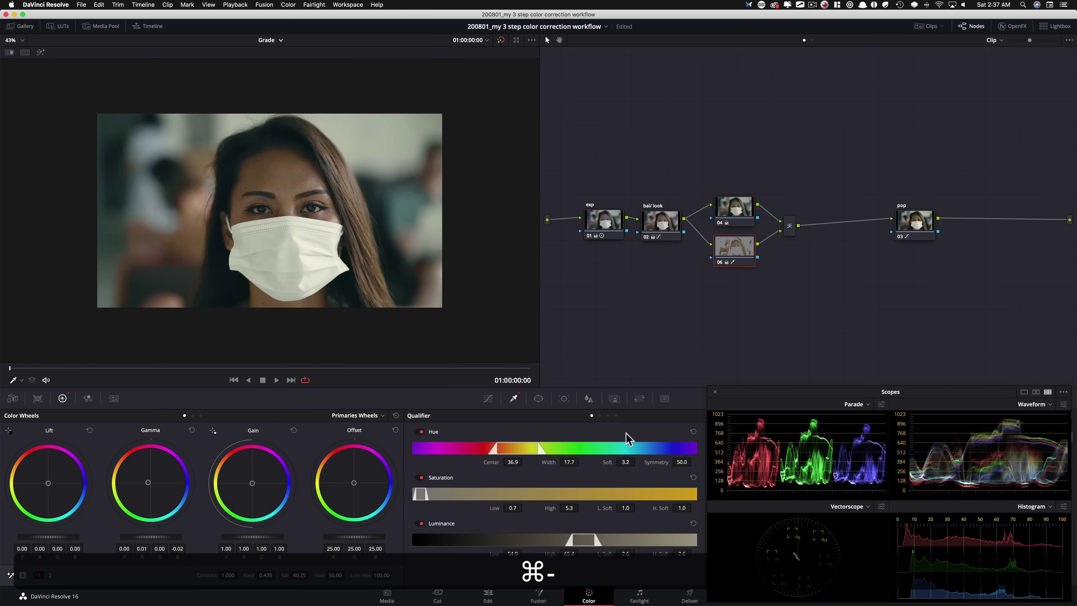
{"action": "left_click", "coordinate": [538, 399]}
{"action": "left_click", "coordinate": [425, 476]}
{"action": "left_click_drag", "start_coordinate": [269, 229], "coordinate": [299, 268]}
{"action": "left_click_drag", "start_coordinate": [300, 199], "coordinate": [301, 115]}
{"action": "mouse_move", "coordinate": [300, 186]}
{"action": "left_mouse_down"}
{"action": "mouse_move", "coordinate": [288, 190]}
{"action": "mouse_move", "coordinate": [299, 190]}
{"action": "left_mouse_up"}
{"action": "left_click_drag", "start_coordinate": [319, 235], "coordinate": [368, 237]}
{"action": "left_click_drag", "start_coordinate": [290, 182], "coordinate": [289, 182]}
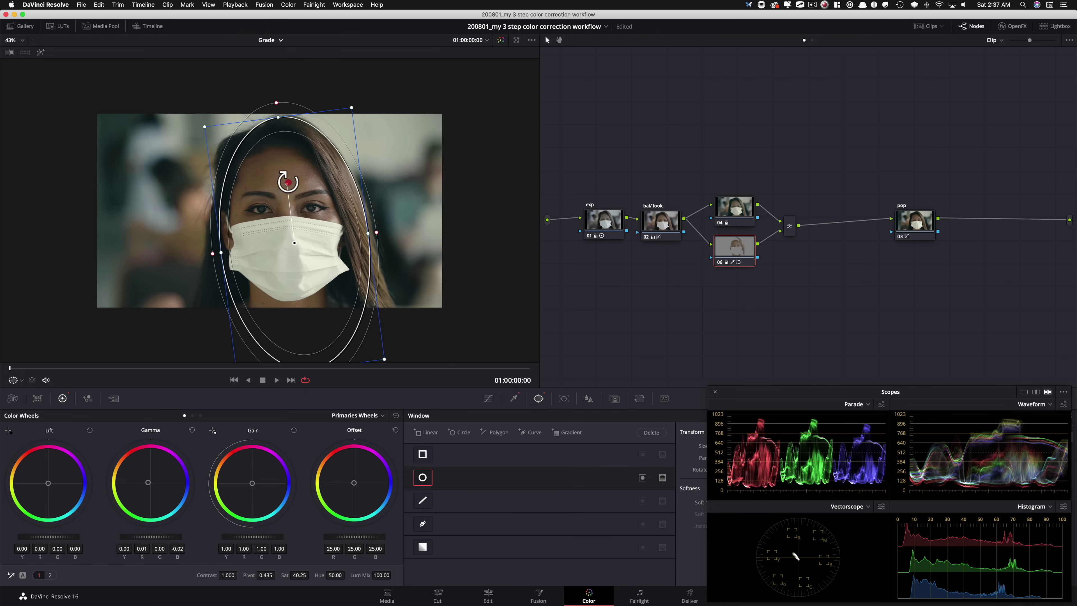
Enlarge and tilt the ellipse window further, widen its soft edge, and check the skin node's effect with the view refitted.
{"action": "key", "text": "super+minus"}
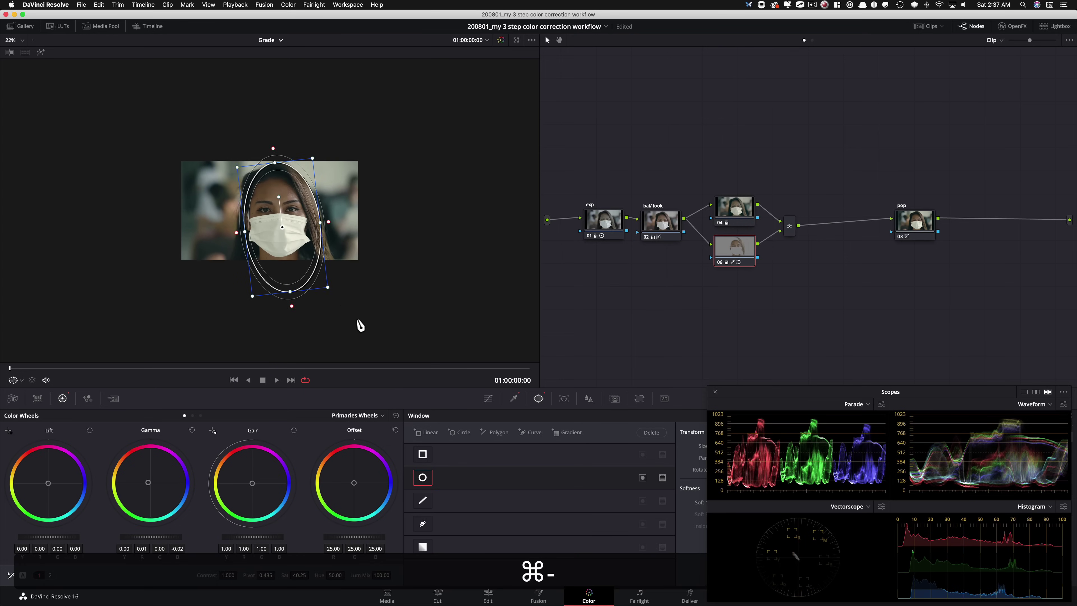
{"action": "mouse_move", "coordinate": [331, 291]}
{"action": "left_mouse_down"}
{"action": "mouse_move", "coordinate": [344, 296]}
{"action": "mouse_move", "coordinate": [337, 289]}
{"action": "left_mouse_up"}
{"action": "left_click_drag", "start_coordinate": [279, 195], "coordinate": [277, 195]}
{"action": "left_click_drag", "start_coordinate": [332, 217], "coordinate": [342, 215]}
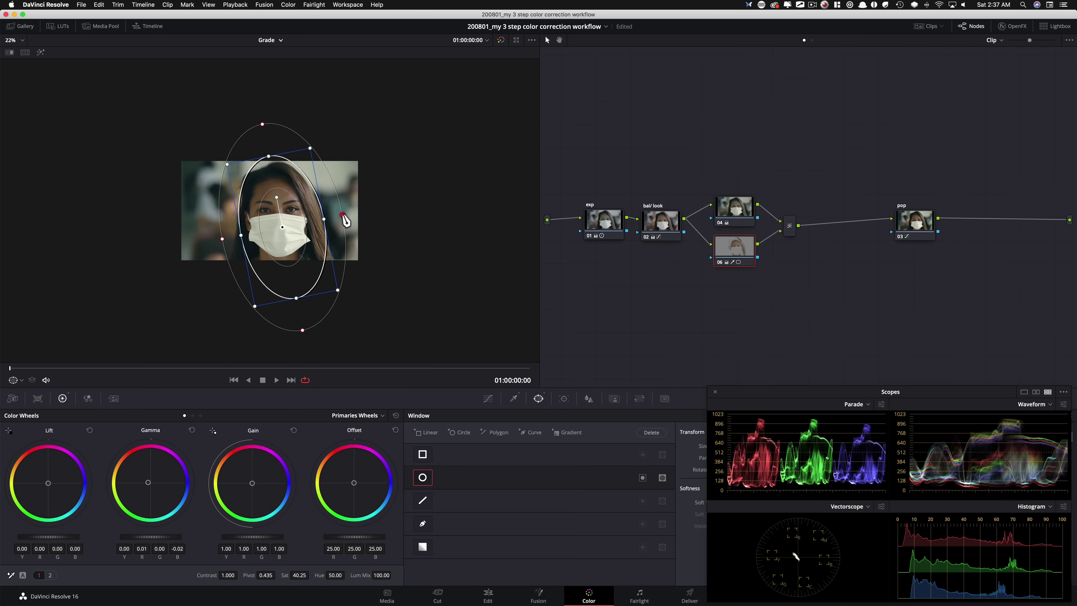
{"action": "key", "text": "shift+z"}
{"action": "key", "text": "shift+super+w"}
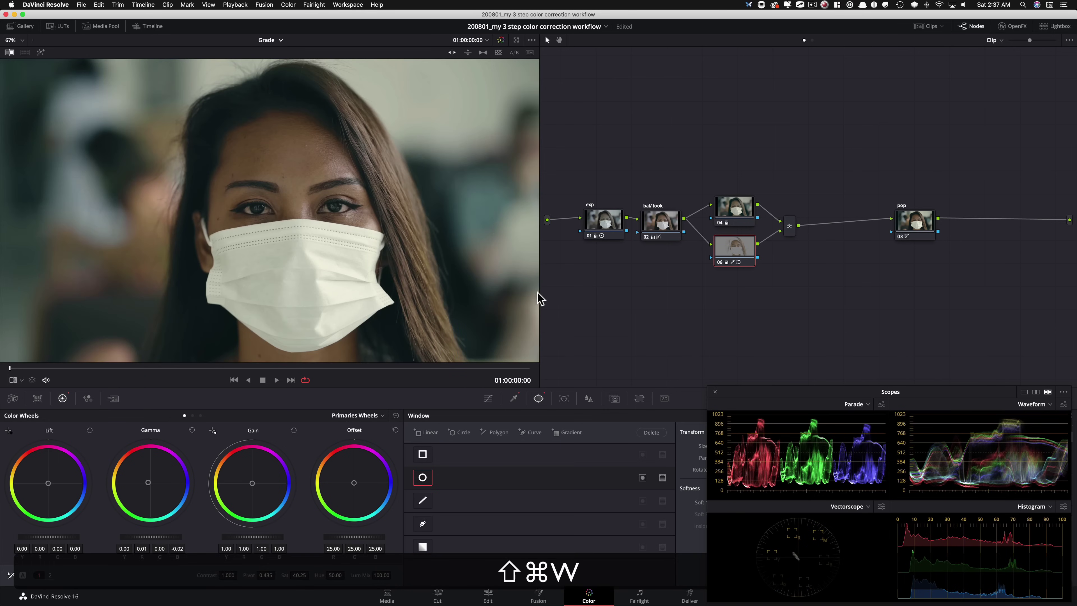
{"action": "key", "text": "super+d"}
{"action": "key", "text": "super+d"}
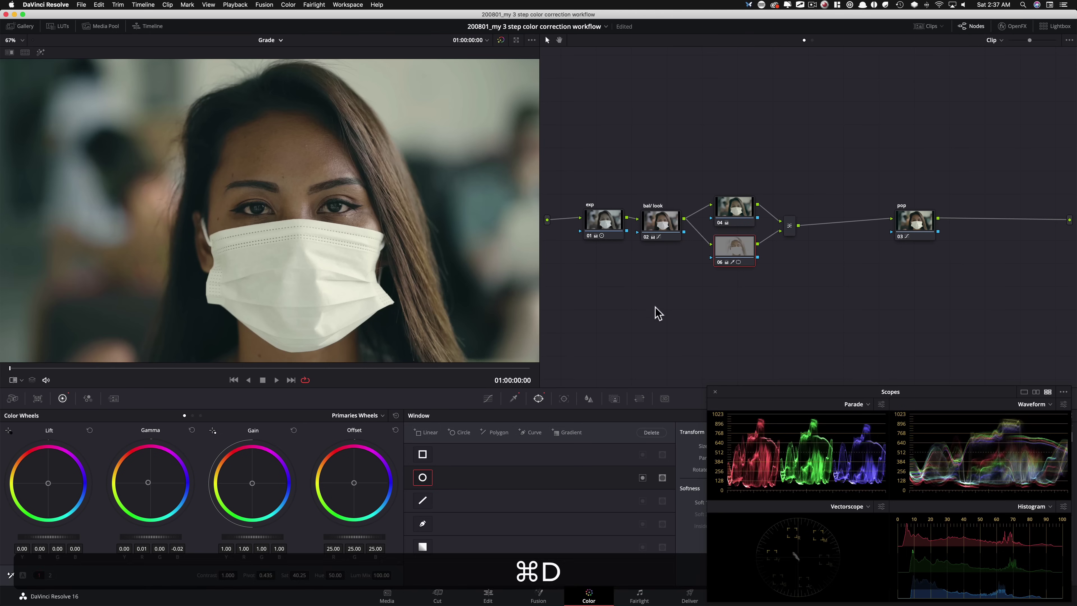
Track the ellipse window forward through the clip and return the playhead to the first frame.
{"action": "left_click", "coordinate": [566, 399]}
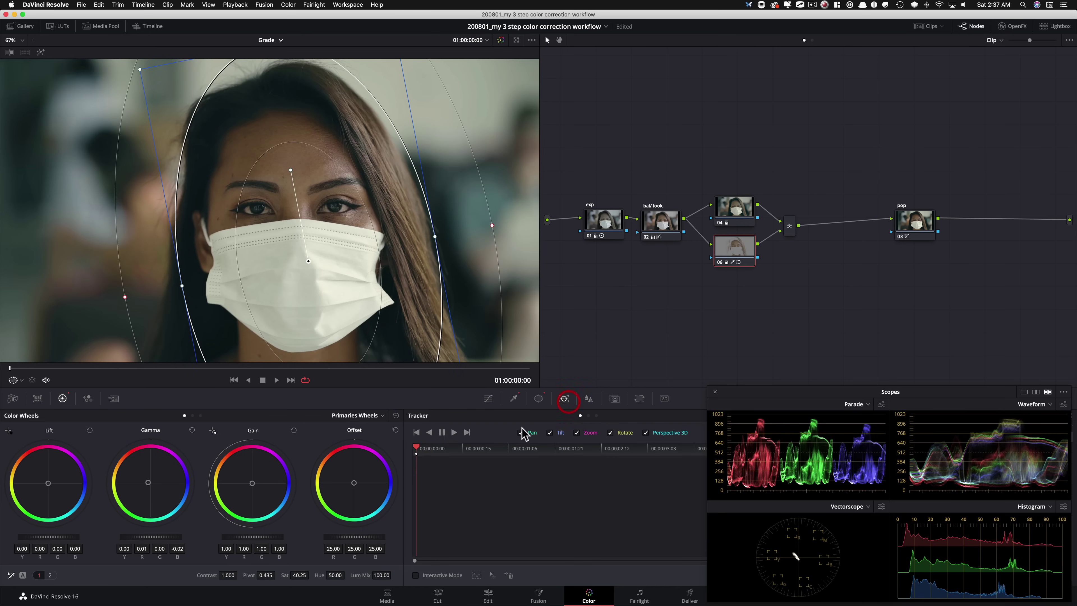
{"action": "left_click", "coordinate": [453, 432]}
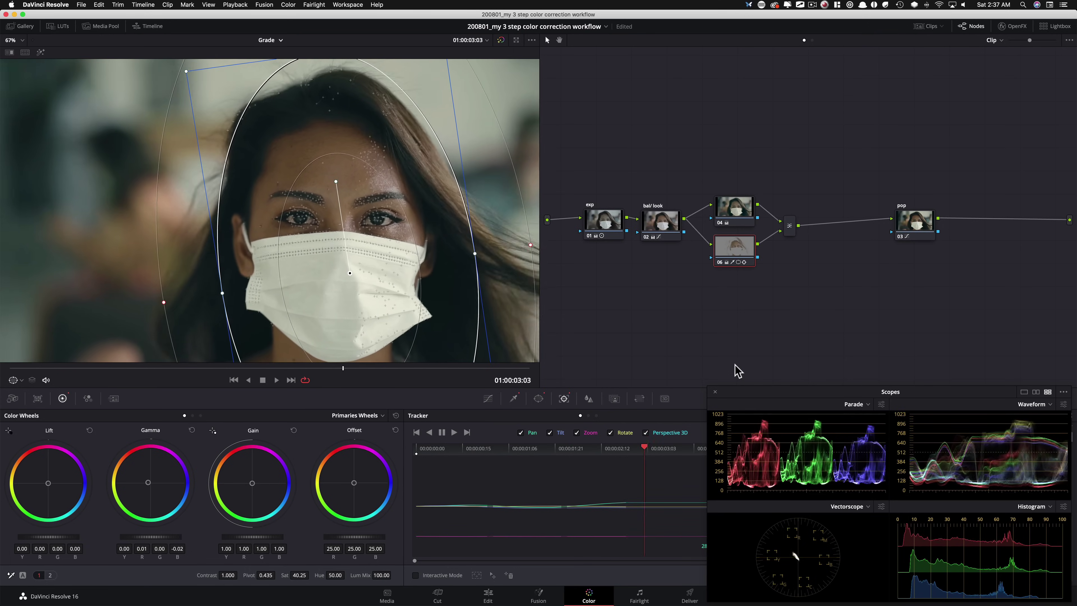
{"action": "left_click_drag", "start_coordinate": [327, 368], "coordinate": [10, 368]}
Hide the window outline and compare the face with the tracked skin node off and on.
{"action": "key", "text": "super+d"}
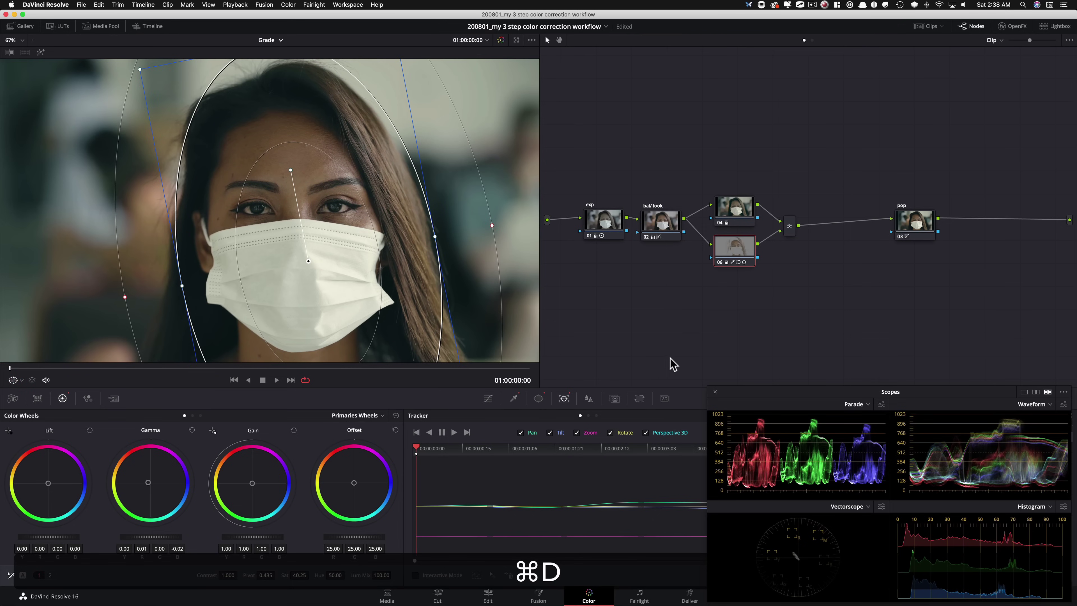
{"action": "key", "text": "super+w"}
{"action": "key", "text": "super+d"}
{"action": "key", "text": "super+d"}
{"action": "key", "text": "super+d"}
{"action": "key", "text": "super+d"}
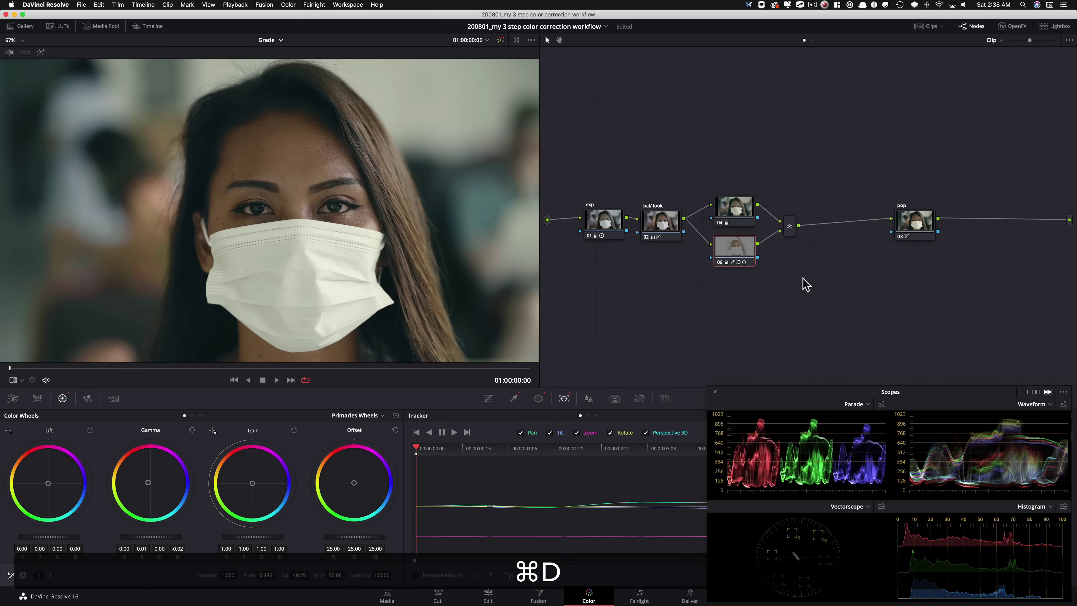
{"action": "key", "text": "super+d"}
{"action": "key", "text": "super+d"}
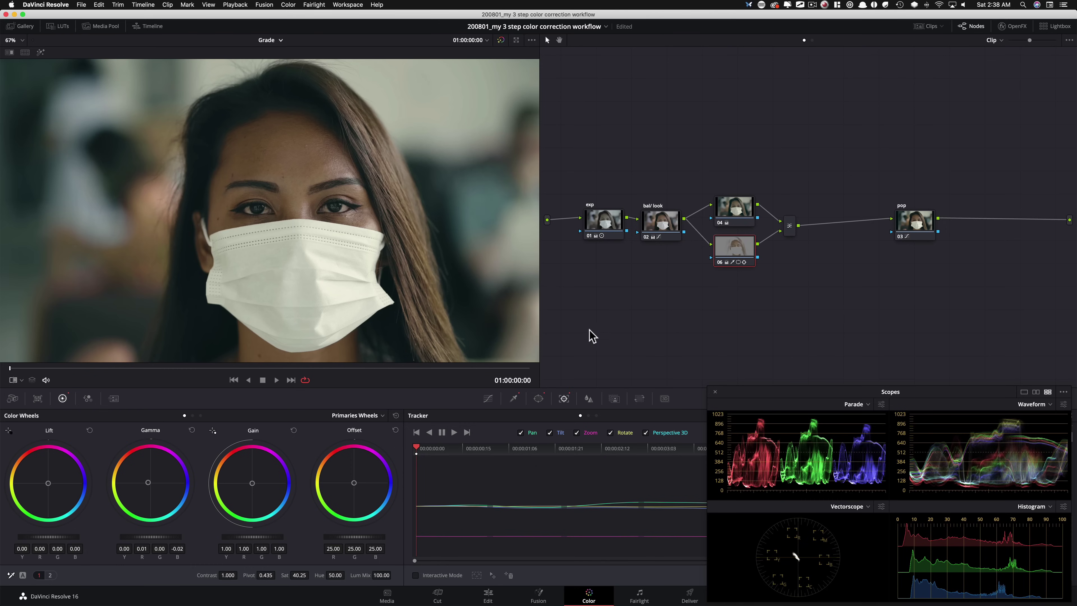
{"action": "key", "text": "super+d"}
{"action": "key", "text": "super+d"}
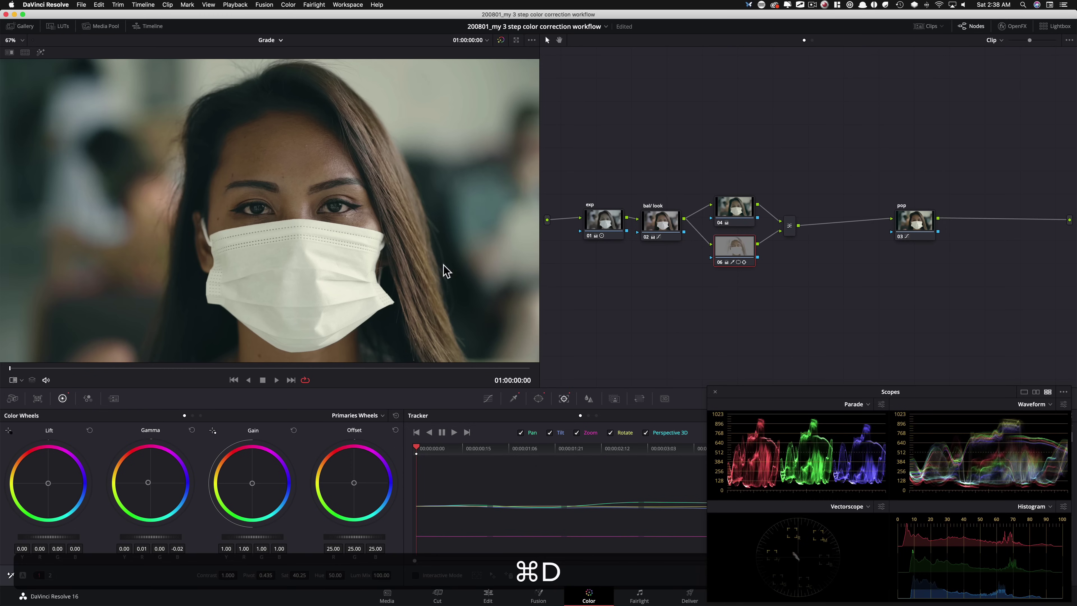
{"action": "key", "text": "super+d"}
{"action": "key", "text": "super+d"}
{"action": "key", "text": "super+d"}
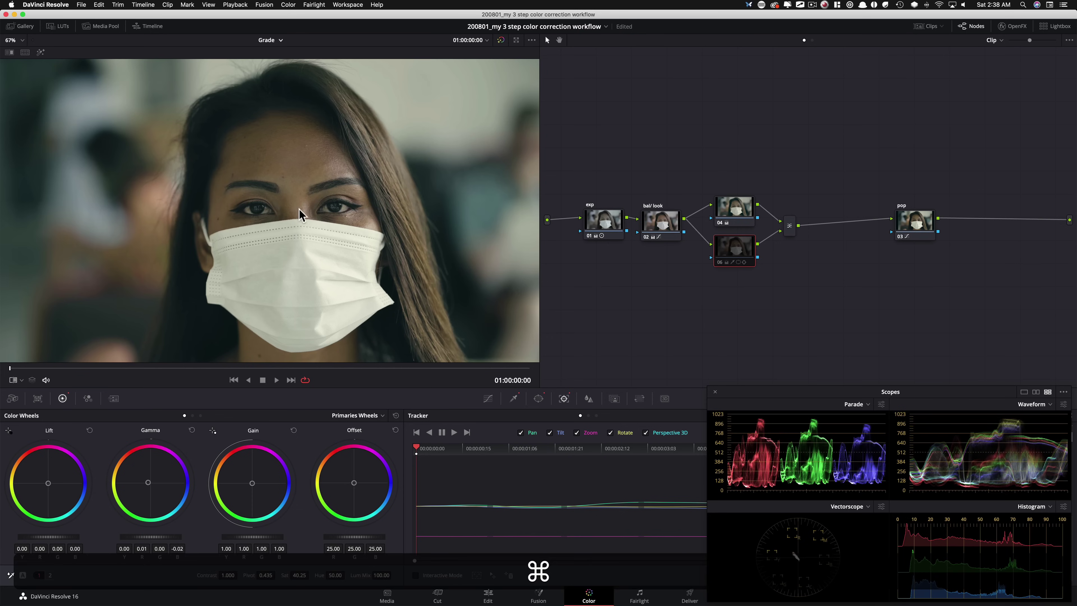
{"action": "key", "text": "super+d"}
{"action": "key", "text": "super+d"}
{"action": "key", "text": "super+d"}
{"action": "key", "text": "super+d"}
{"action": "key", "text": "super+d"}
{"action": "key", "text": "super+d"}
{"action": "key", "text": "super+d"}
{"action": "key", "text": "super+d"}
{"action": "key", "text": "super+d"}
{"action": "key", "text": "super+d"}
{"action": "key", "text": "super+d"}
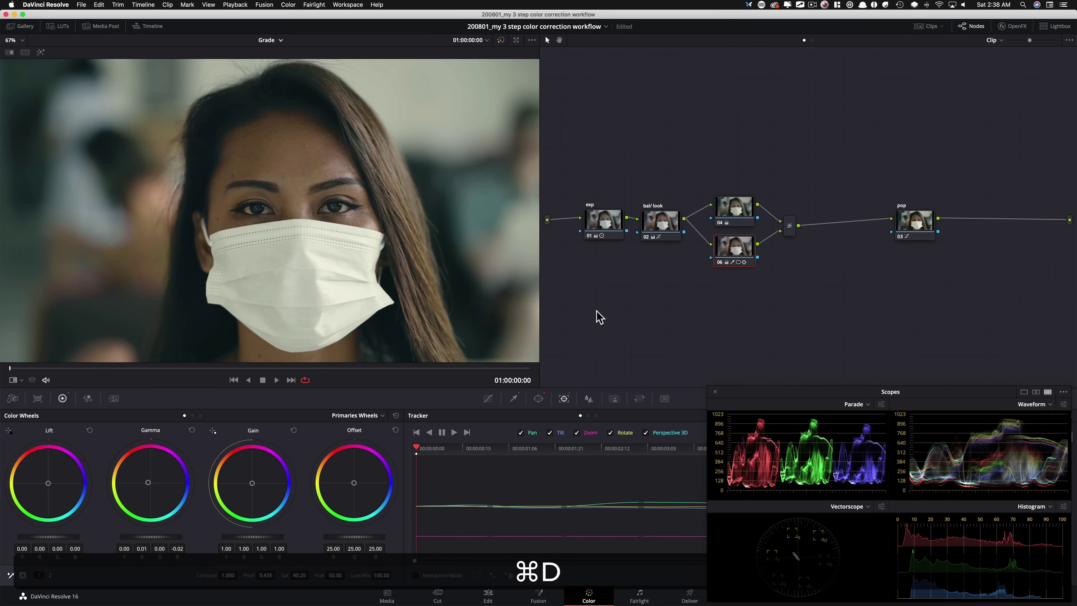
{"action": "key", "text": "super+d"}
{"action": "key", "text": "super+d"}
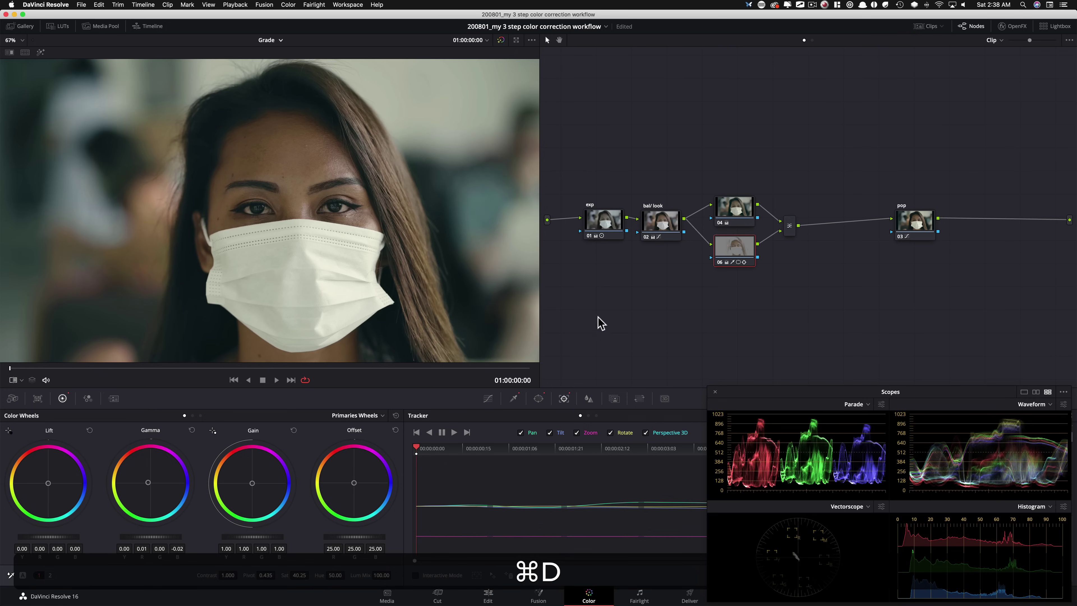
Move the pop node closer to the layer mixer and reselect the skin node.
{"action": "left_click", "coordinate": [791, 227]}
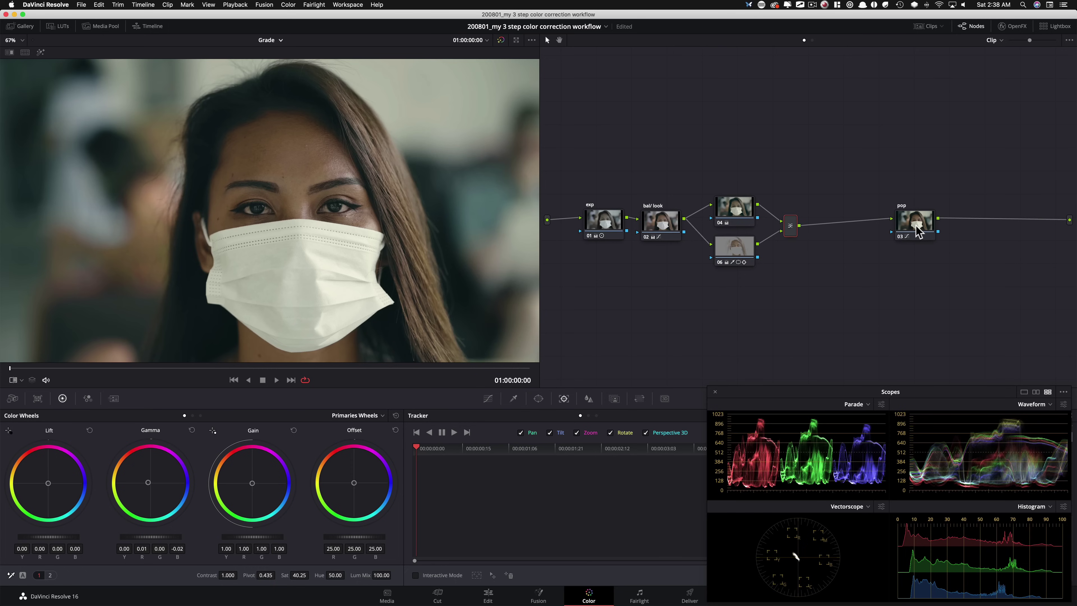
{"action": "left_click_drag", "start_coordinate": [922, 232], "coordinate": [869, 240]}
{"action": "left_click", "coordinate": [753, 248]}
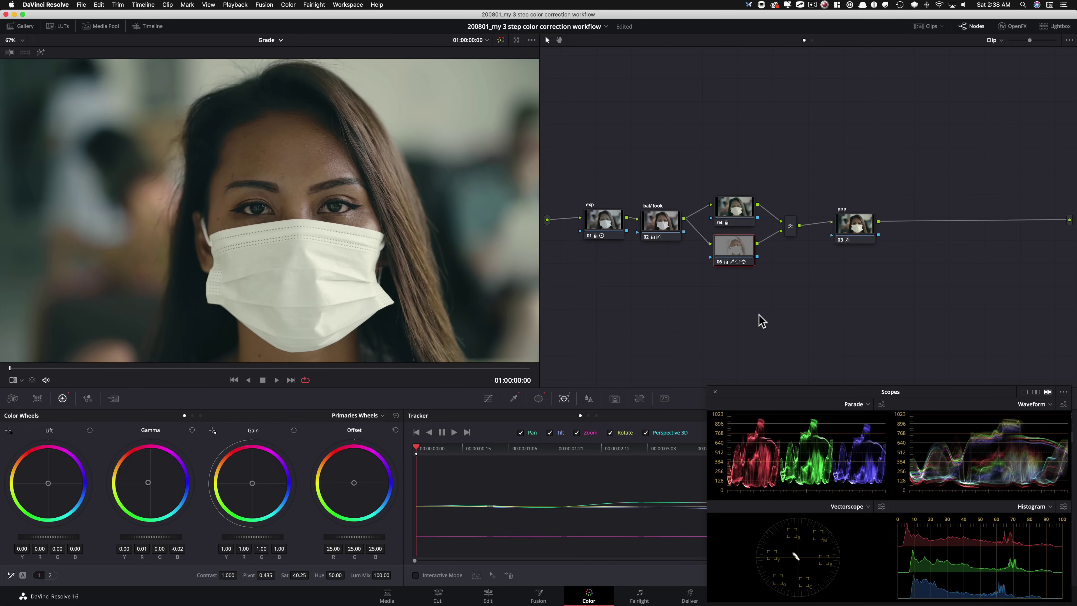
Add a third layer node and key only the bright areas with a luminance low of 68.5, checking the matte with highlight view.
{"action": "key", "text": "alt+p"}
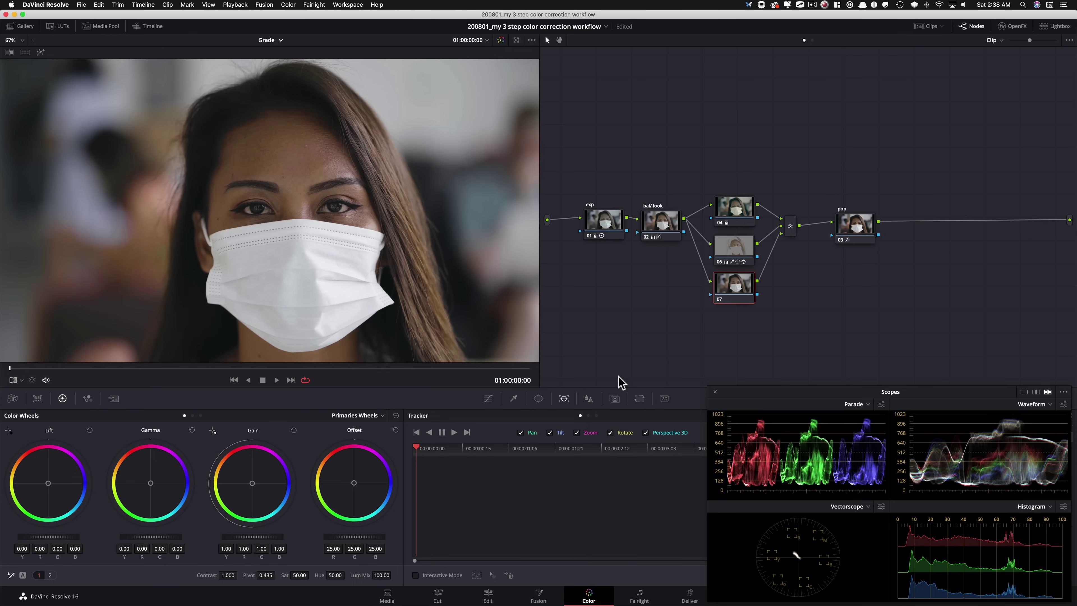
{"action": "left_click", "coordinate": [513, 398]}
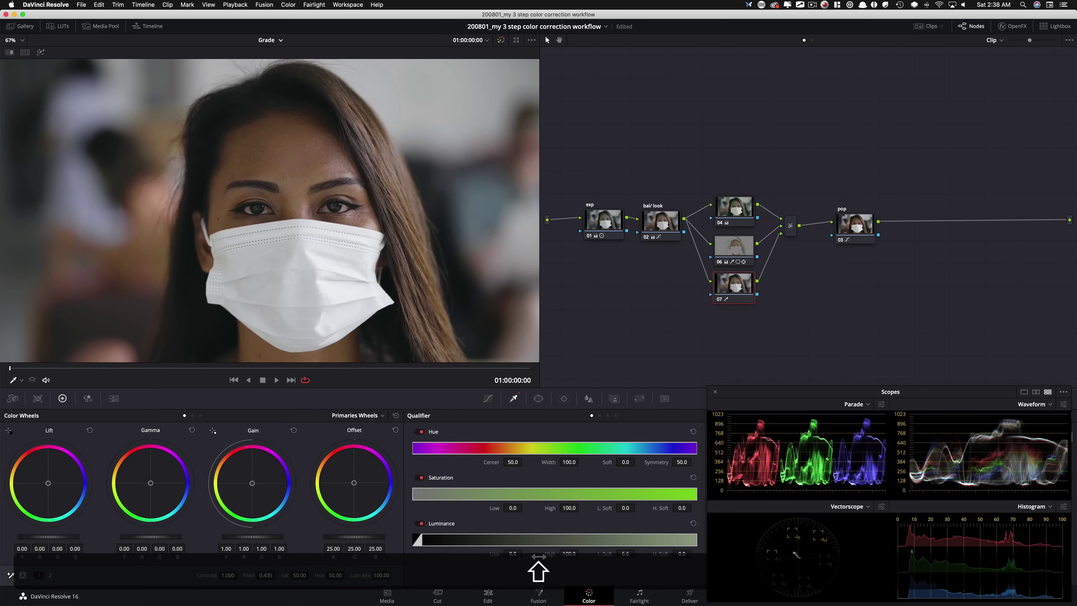
{"action": "key", "text": "shift+h"}
{"action": "left_click_drag", "start_coordinate": [512, 554], "coordinate": [799, 552]}
{"action": "key", "text": "shift+h"}
Compare the white mask with the keyed highlights node off and on.
{"action": "key", "text": "super+shift+d"}
{"action": "key", "text": "super+d"}
{"action": "key", "text": "super+d"}
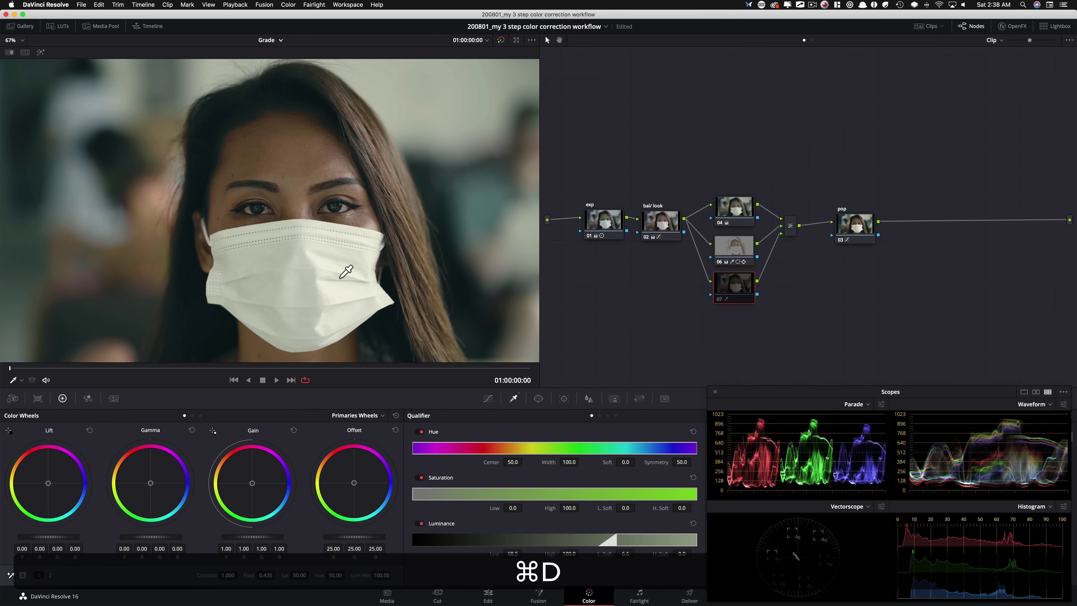
{"action": "key", "text": "super+d"}
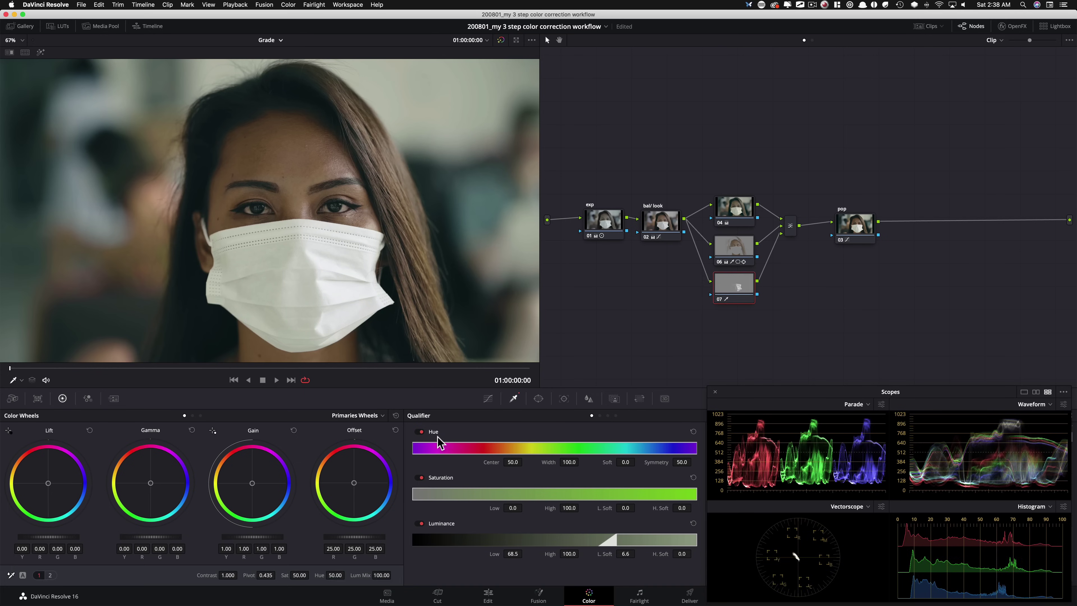
{"action": "key", "text": "super+d"}
{"action": "key", "text": "super+d"}
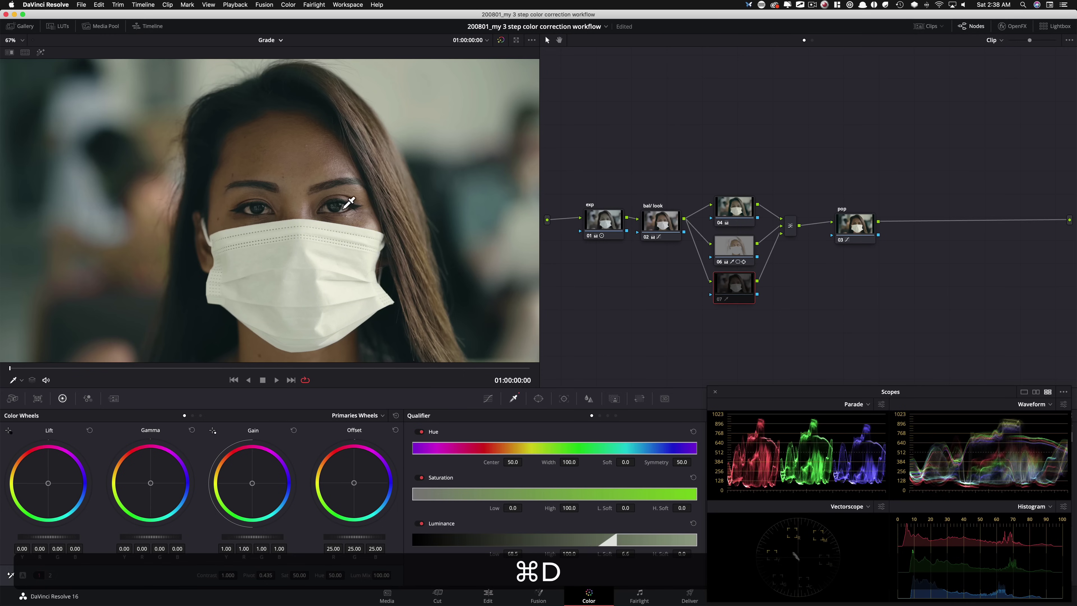
{"action": "key", "text": "super+d"}
{"action": "key", "text": "super+d"}
{"action": "key", "text": "super+d"}
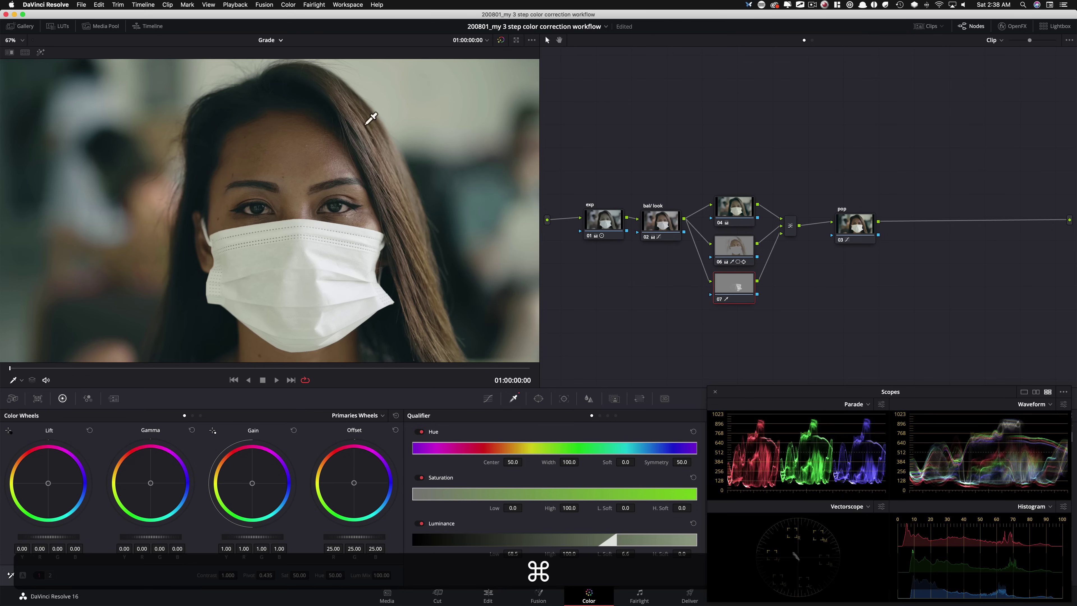
Compare the shot with all three layer nodes and the mixer off and on.
{"action": "left_click_drag", "start_coordinate": [720, 180], "coordinate": [800, 332]}
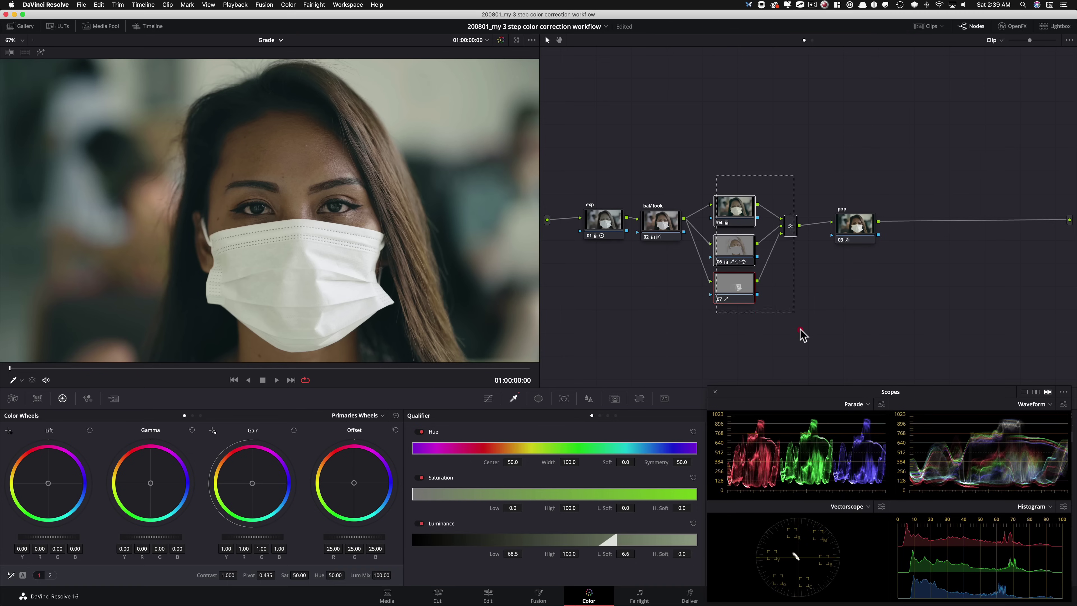
{"action": "key", "text": "super+d"}
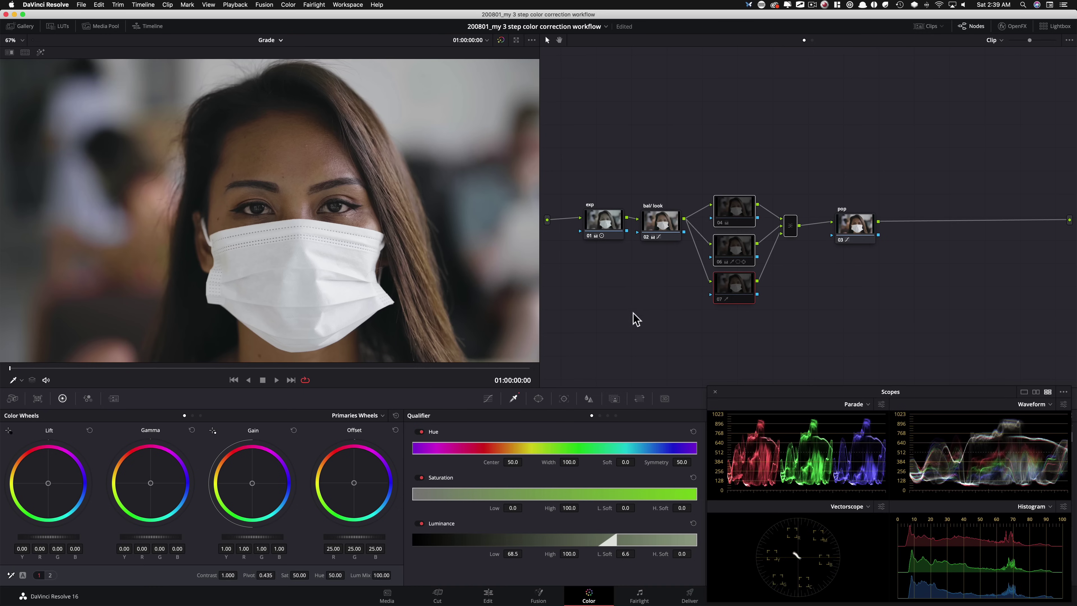
{"action": "key", "text": "super+d"}
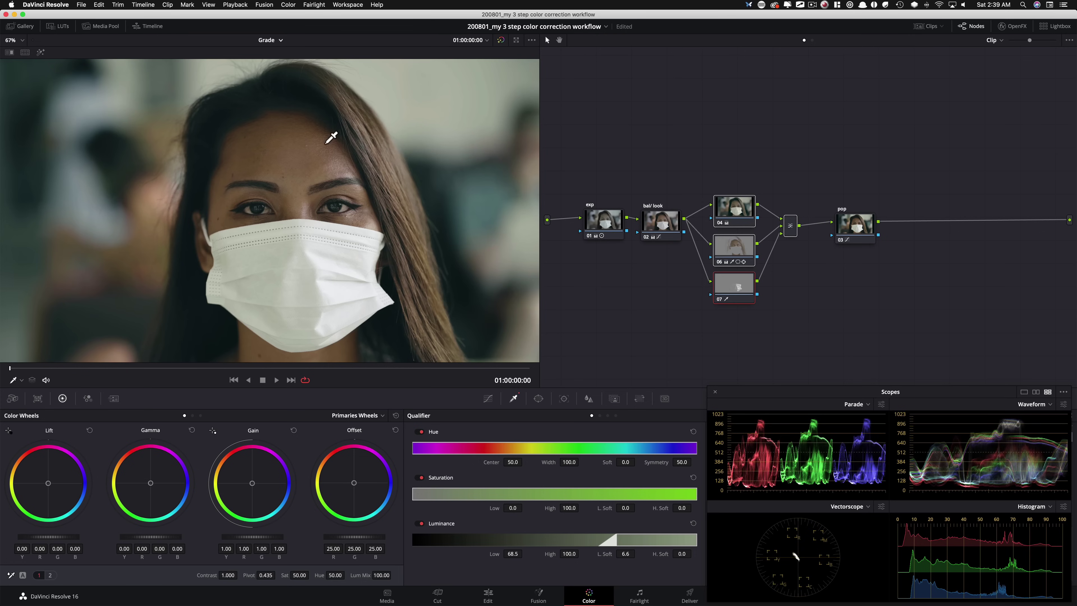
Add a serial node after the pop node, place it below the tree and set its midtone detail to -50.
{"action": "left_click", "coordinate": [865, 231]}
{"action": "key", "text": "alt+s"}
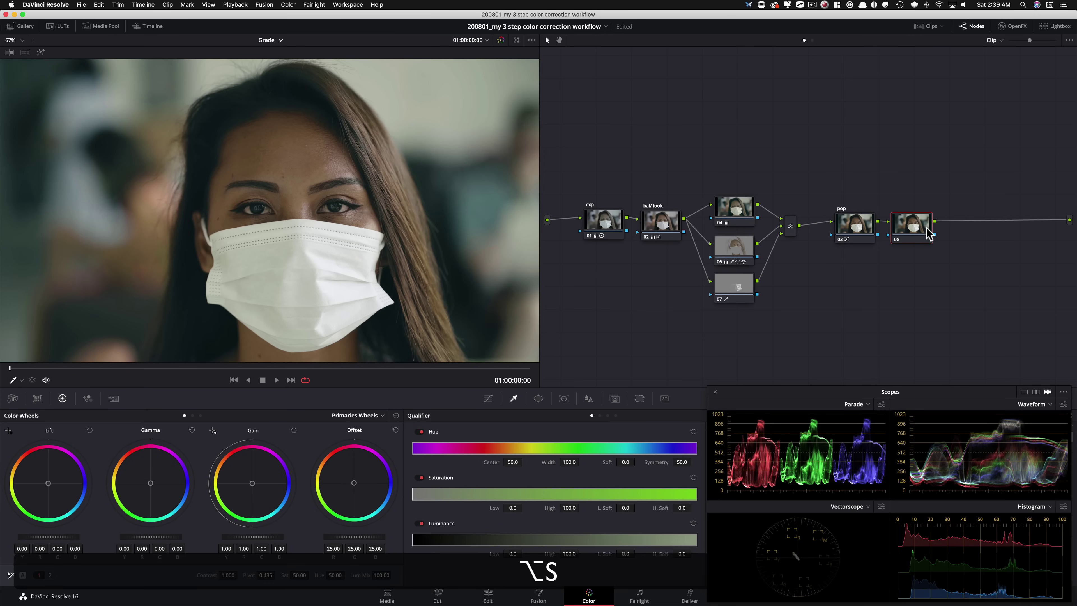
{"action": "left_click_drag", "start_coordinate": [912, 225], "coordinate": [603, 344]}
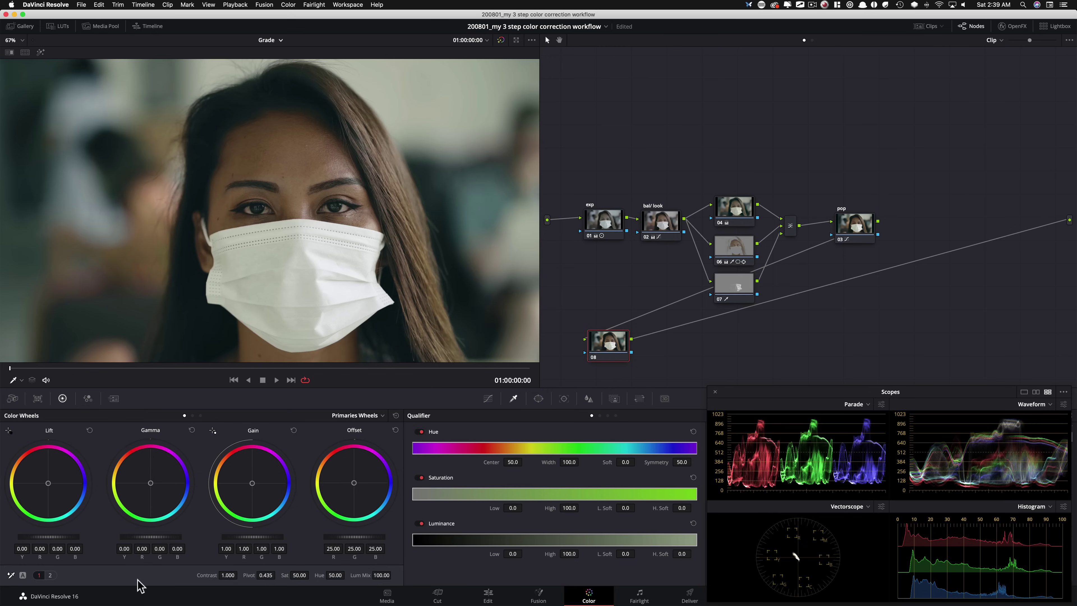
{"action": "left_click", "coordinate": [51, 575]}
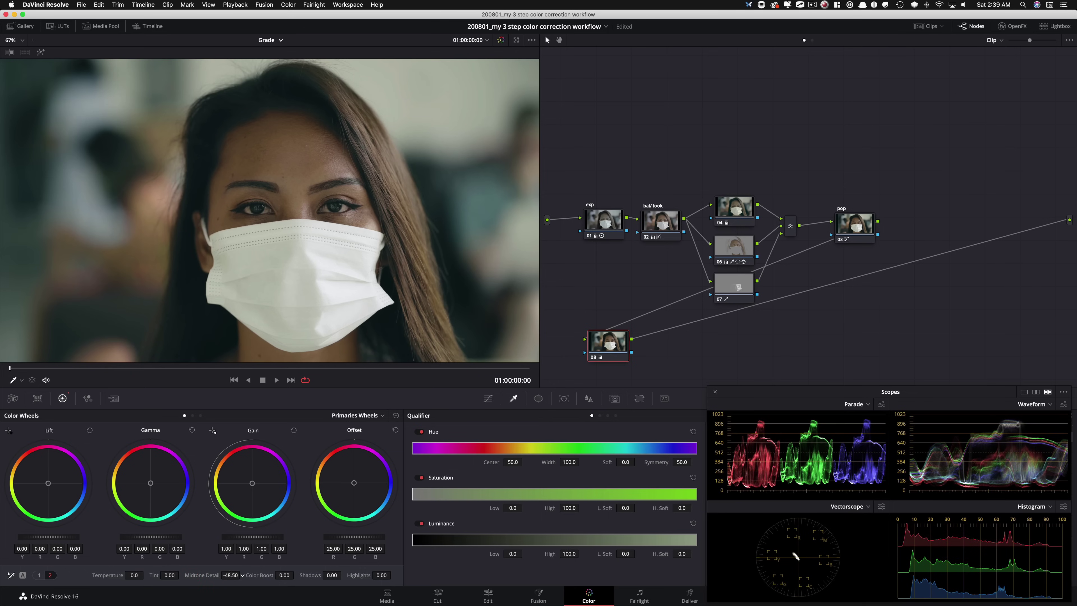
{"action": "left_click_drag", "start_coordinate": [186, 576], "coordinate": [186, 575]}
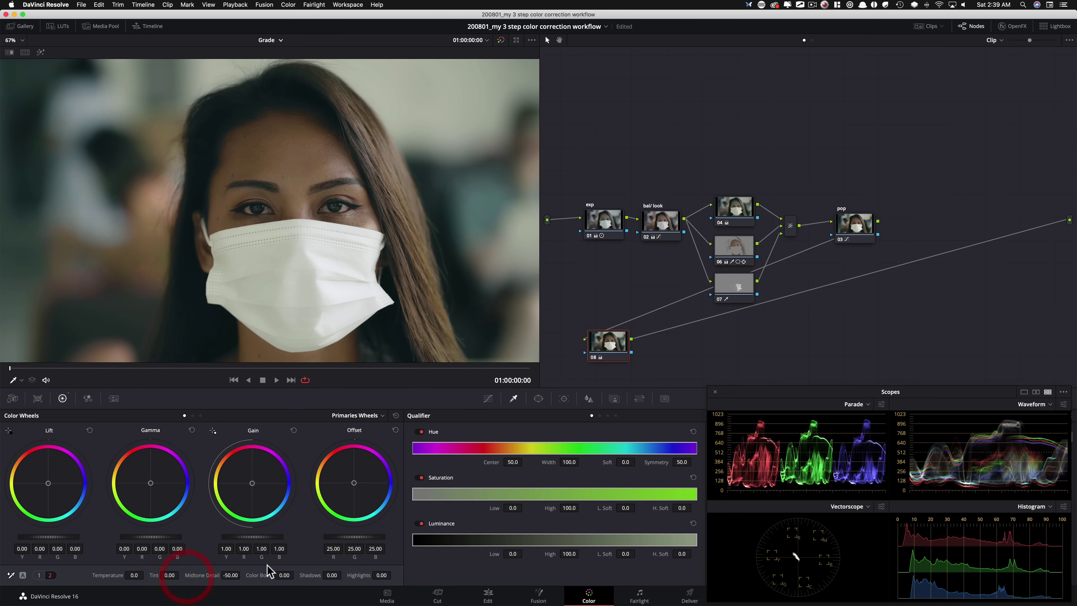
Compare the skin with the midtone detail node off and on, also in the enlarged viewer.
{"action": "key", "text": "super+d"}
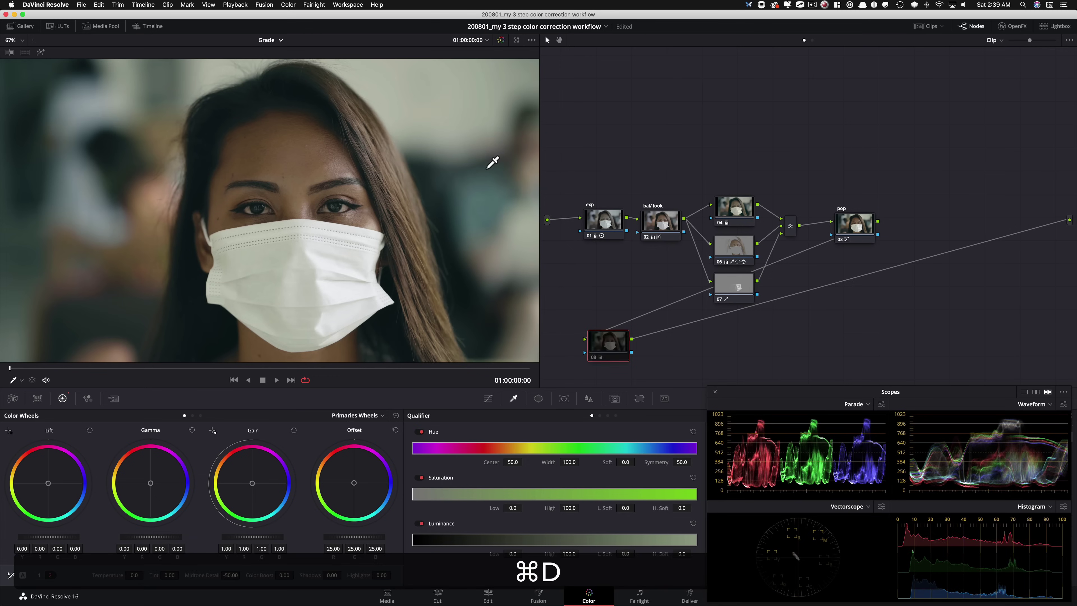
{"action": "key", "text": "super+d"}
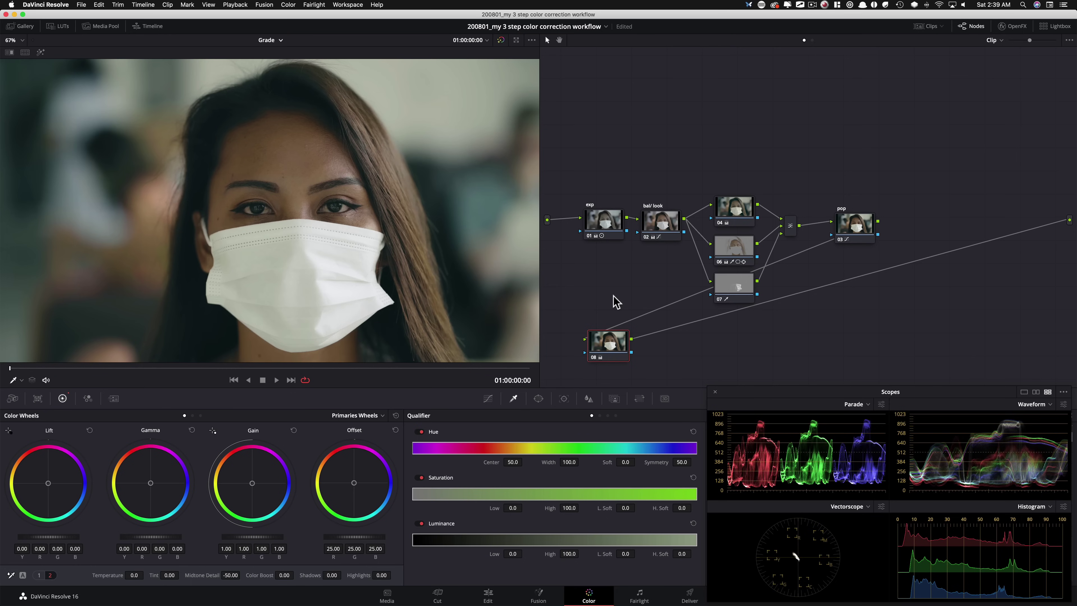
{"action": "key", "text": "super+d"}
{"action": "key", "text": "shift+super+f"}
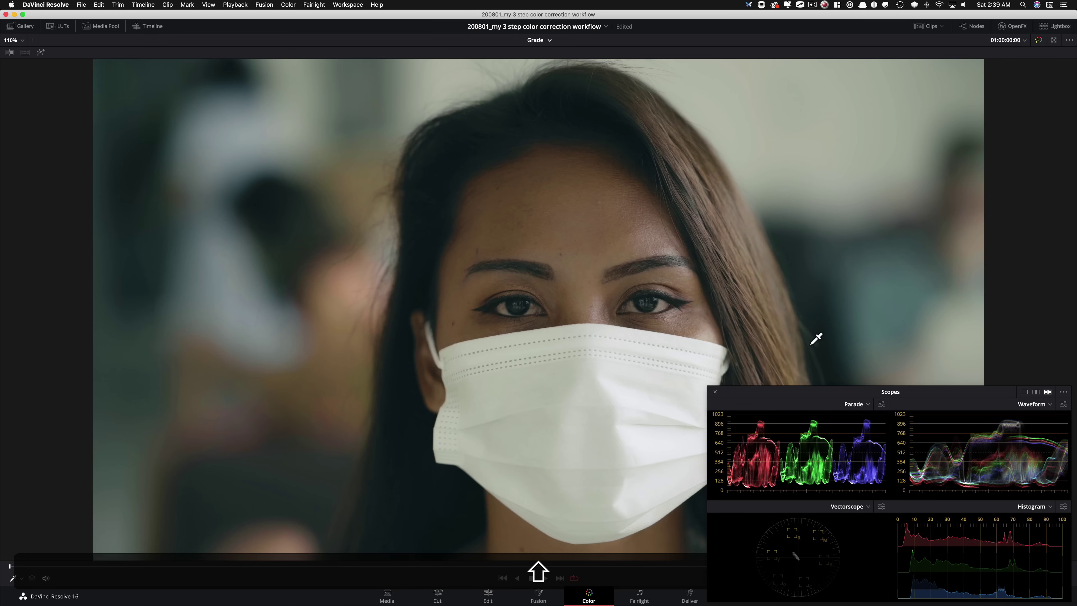
{"action": "key", "text": "shift+f"}
{"action": "key", "text": "super+d"}
{"action": "key", "text": "super+d"}
{"action": "key", "text": "super+d"}
{"action": "key", "text": "super+d"}
{"action": "key", "text": "super+d"}
{"action": "key", "text": "super+d"}
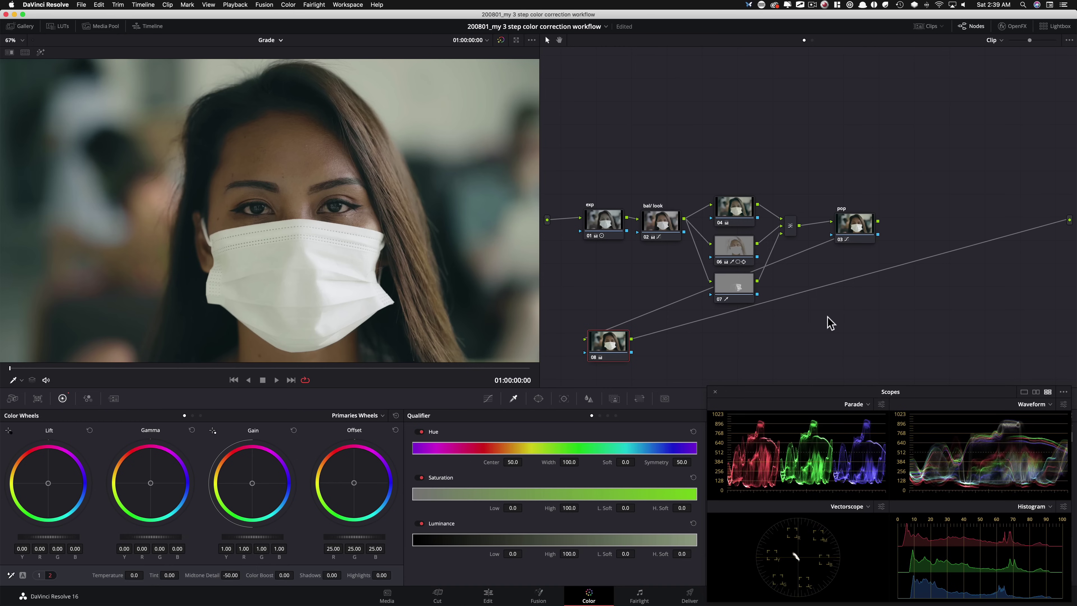
{"action": "key", "text": "super+d"}
{"action": "key", "text": "super+d"}
{"action": "key", "text": "super+d"}
{"action": "key", "text": "super+d"}
{"action": "key", "text": "super+d"}
{"action": "key", "text": "super+d"}
Add another serial node after the midtone detail node.
{"action": "left_click_drag", "start_coordinate": [609, 345], "coordinate": [608, 345]}
{"action": "left_click", "coordinate": [615, 342]}
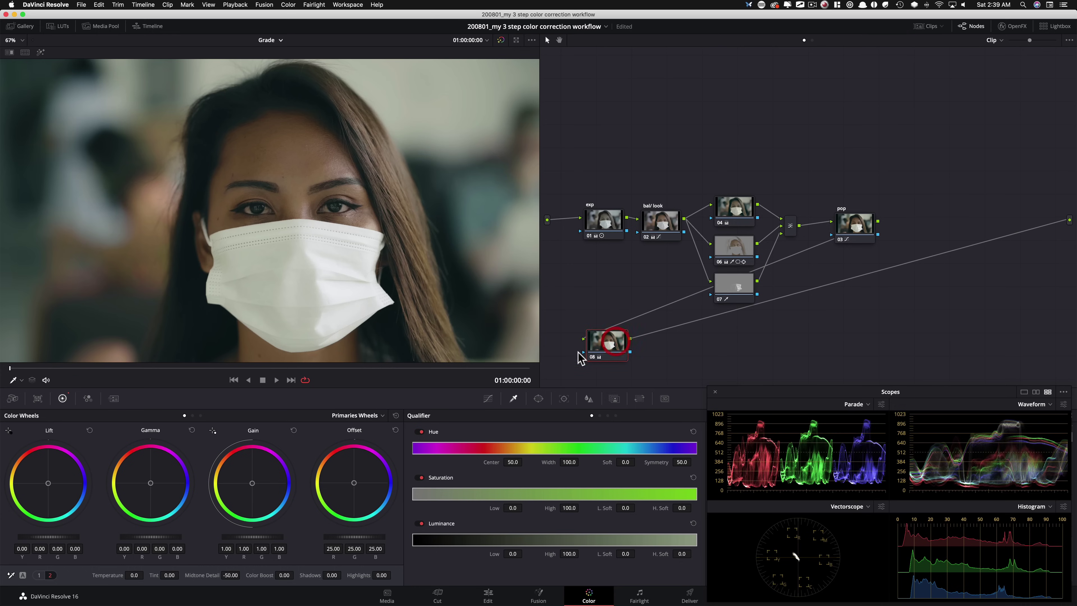
{"action": "key", "text": "shift+d"}
{"action": "key", "text": "alt+shift+d"}
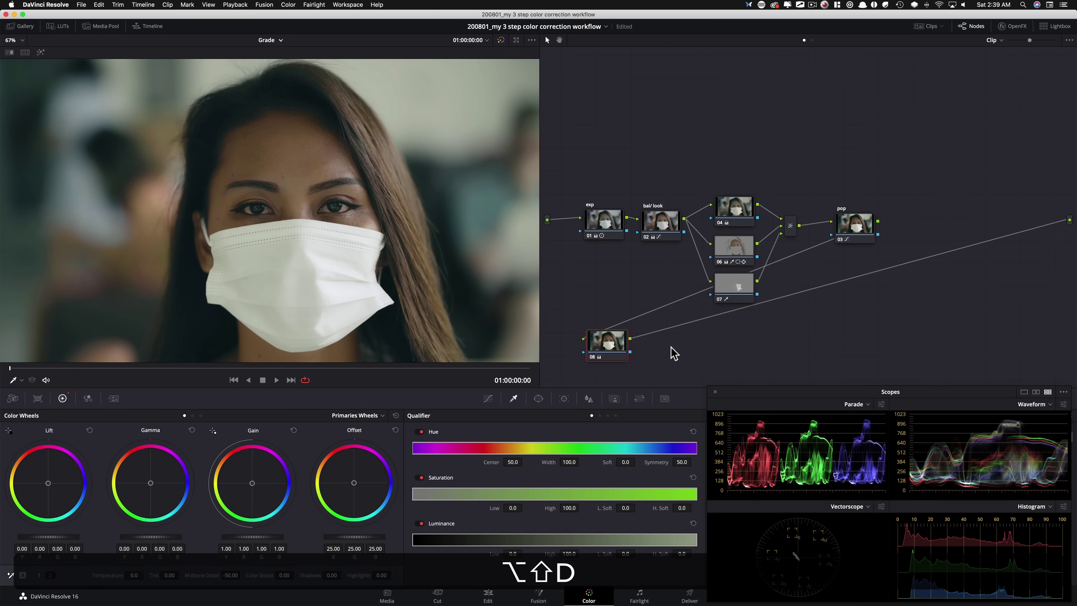
{"action": "key", "text": "alt+shift+s"}
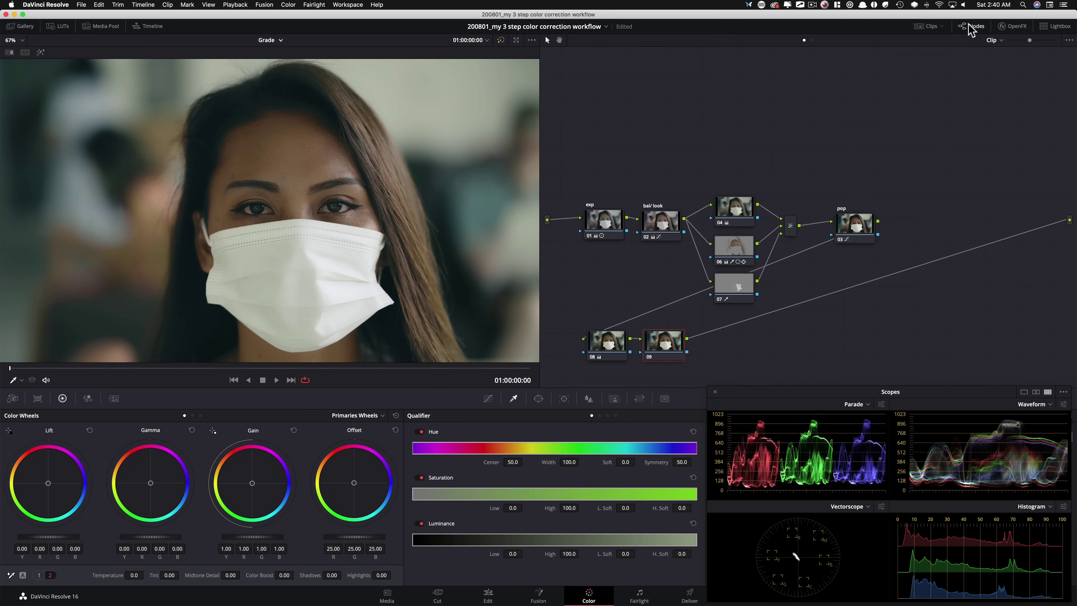
Find the Glow effect in the OpenFX library and apply it to the new last node.
{"action": "left_click", "coordinate": [1015, 26]}
{"action": "left_click", "coordinate": [986, 56]}
{"action": "key", "text": "super+a"}
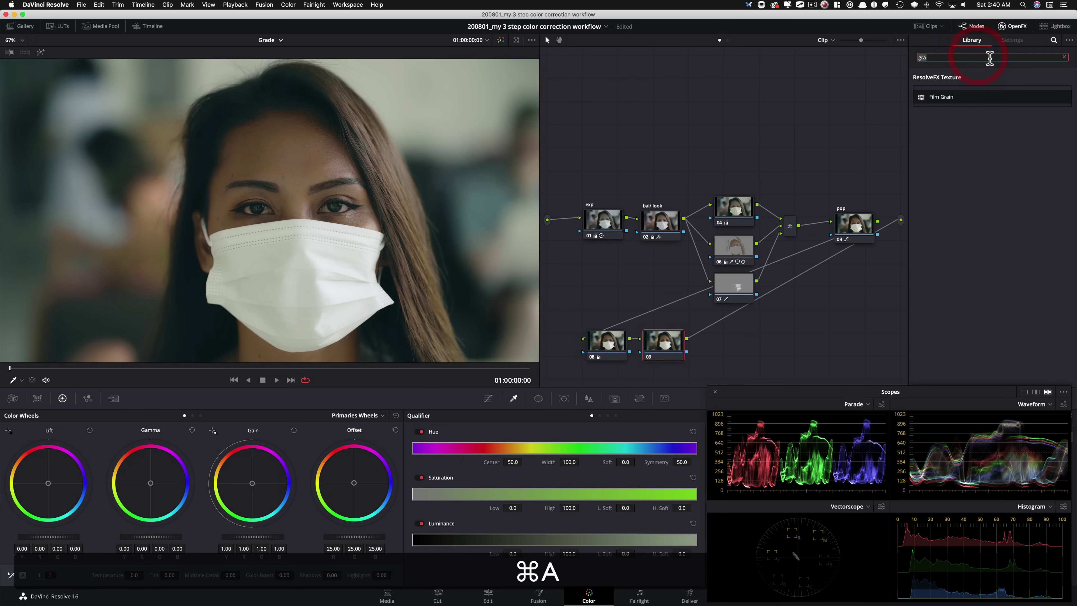
{"action": "type", "text": "glo"}
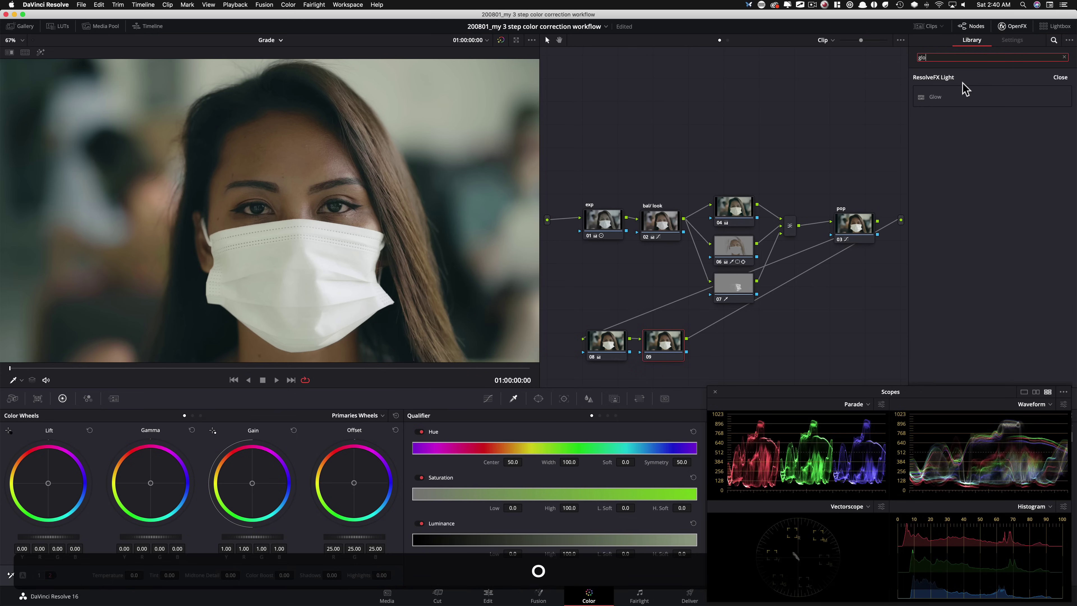
{"action": "left_click_drag", "start_coordinate": [937, 100], "coordinate": [698, 347]}
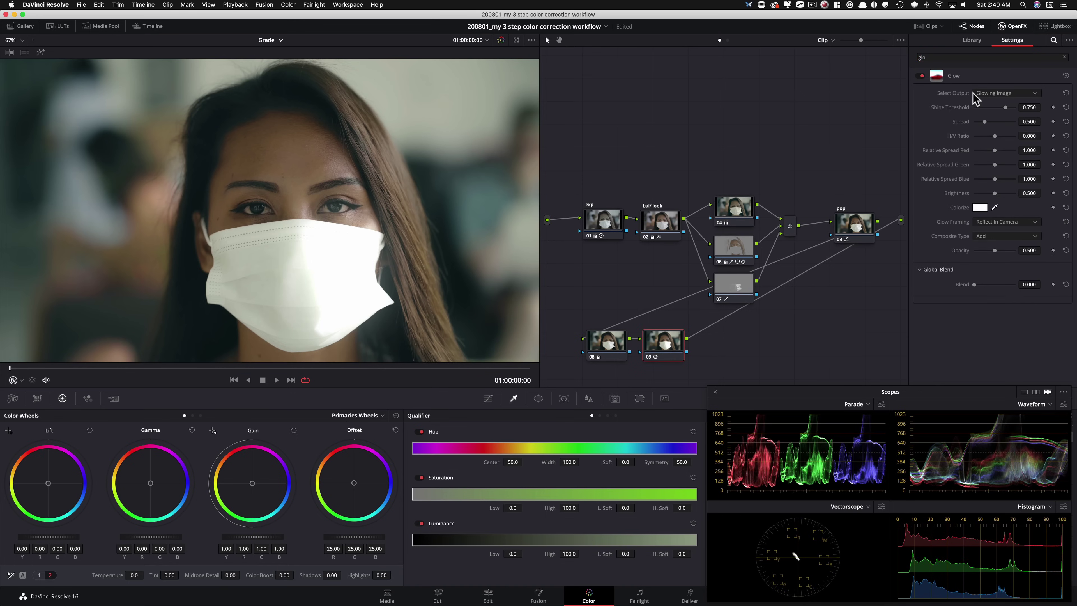
Set the glow's composite type to Softlight, shine threshold to 0 and spread to 0.714.
{"action": "left_click", "coordinate": [992, 236]}
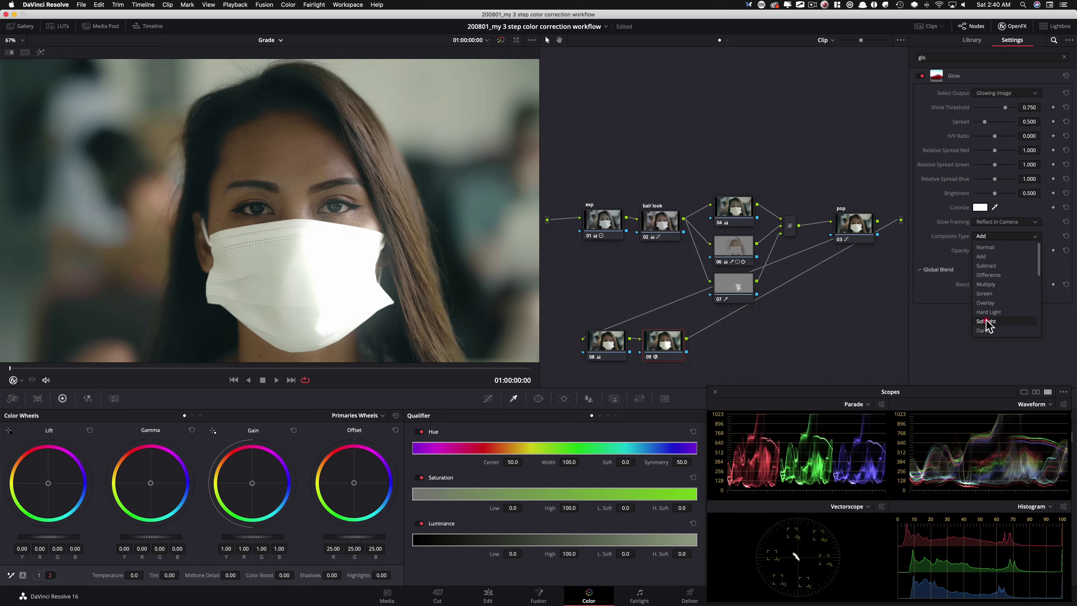
{"action": "left_click", "coordinate": [986, 322]}
{"action": "left_click_drag", "start_coordinate": [992, 108], "coordinate": [774, 113]}
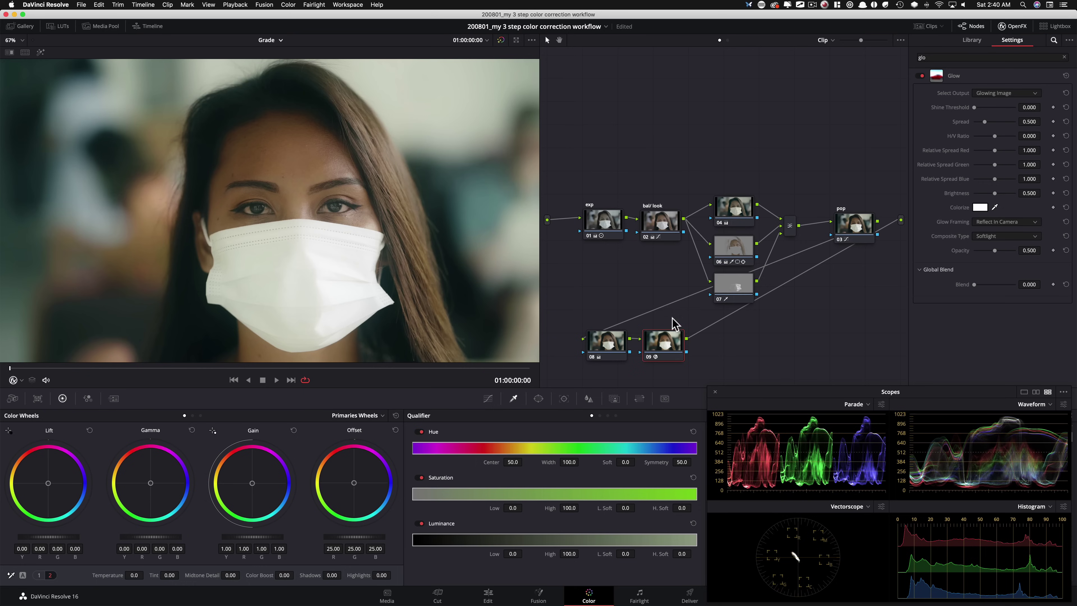
{"action": "key", "text": "super+s"}
{"action": "mouse_move", "coordinate": [987, 122]}
{"action": "left_mouse_down"}
{"action": "mouse_move", "coordinate": [1000, 121]}
{"action": "mouse_move", "coordinate": [988, 123]}
{"action": "left_mouse_up"}
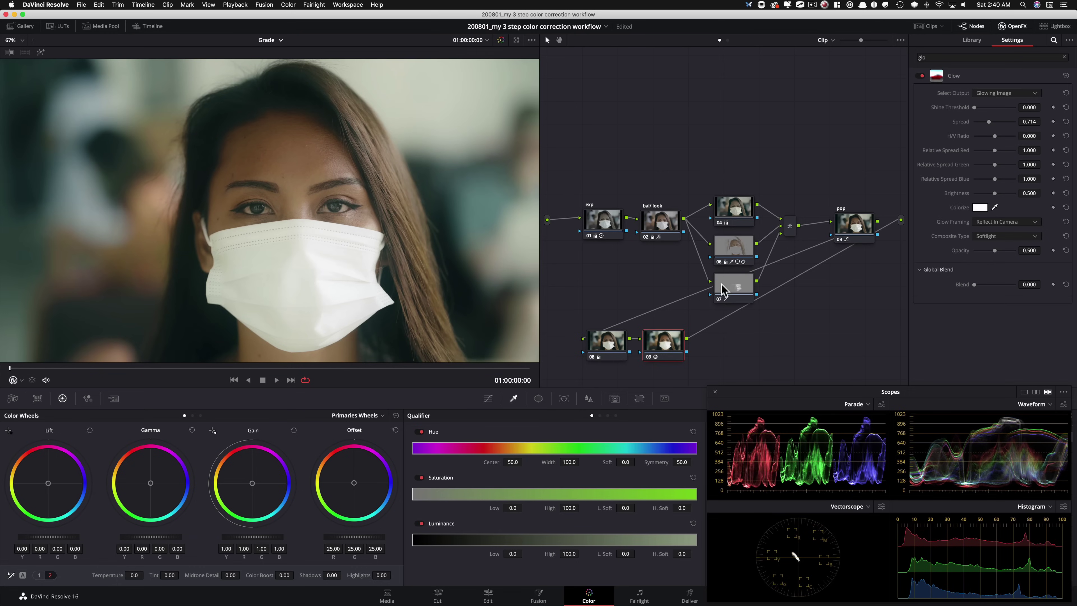
Lower the glow brightness to 0.439 and feed the highlights node's key into the glow node's key input.
{"action": "left_click", "coordinate": [738, 292]}
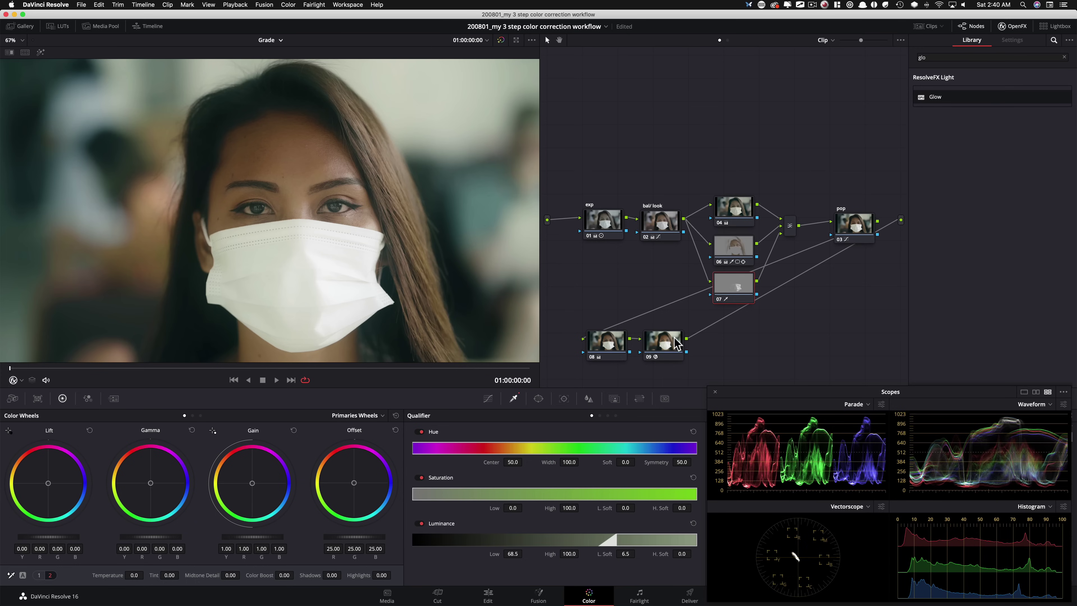
{"action": "left_click", "coordinate": [679, 351]}
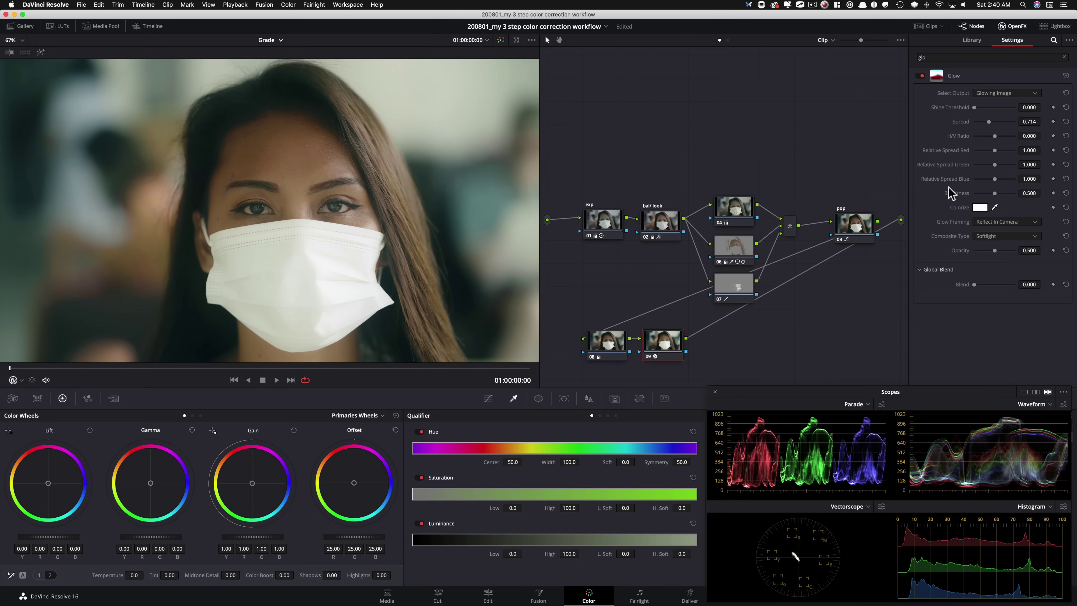
{"action": "left_click_drag", "start_coordinate": [995, 193], "coordinate": [993, 195]}
{"action": "left_click_drag", "start_coordinate": [666, 344], "coordinate": [689, 344]}
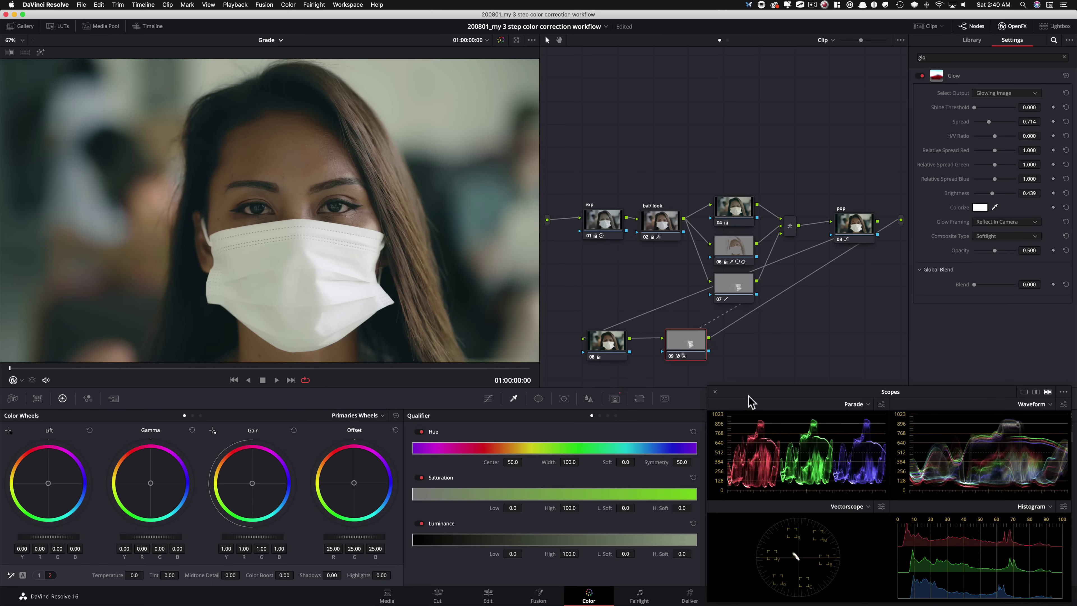
Invert the glow node's key input so the mask highlights are excluded, moving the scopes aside and back.
{"action": "left_click_drag", "start_coordinate": [752, 397], "coordinate": [632, 151]}
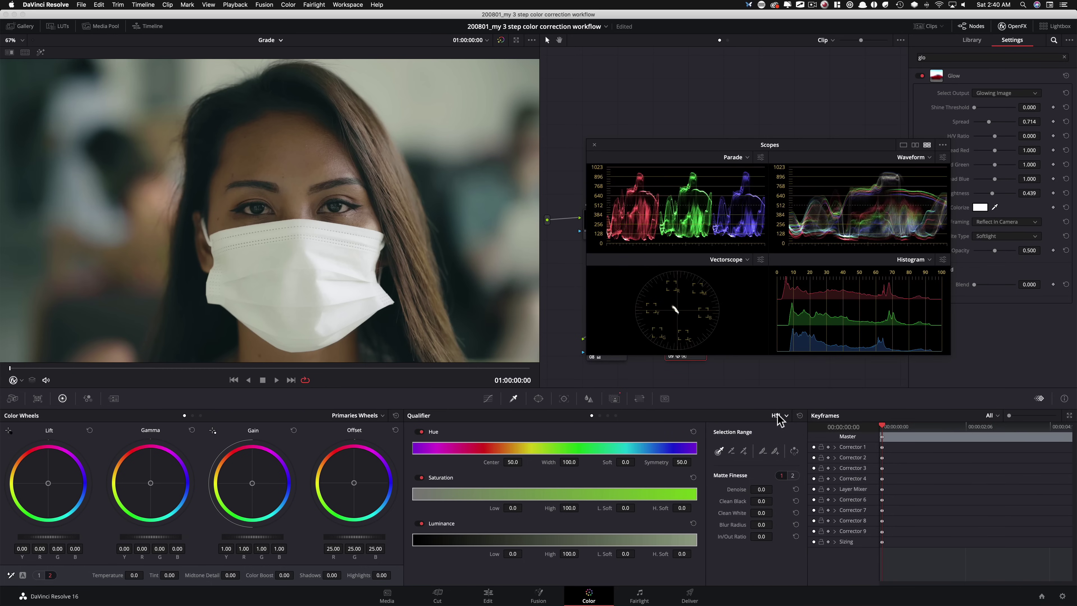
{"action": "left_click", "coordinate": [617, 399]}
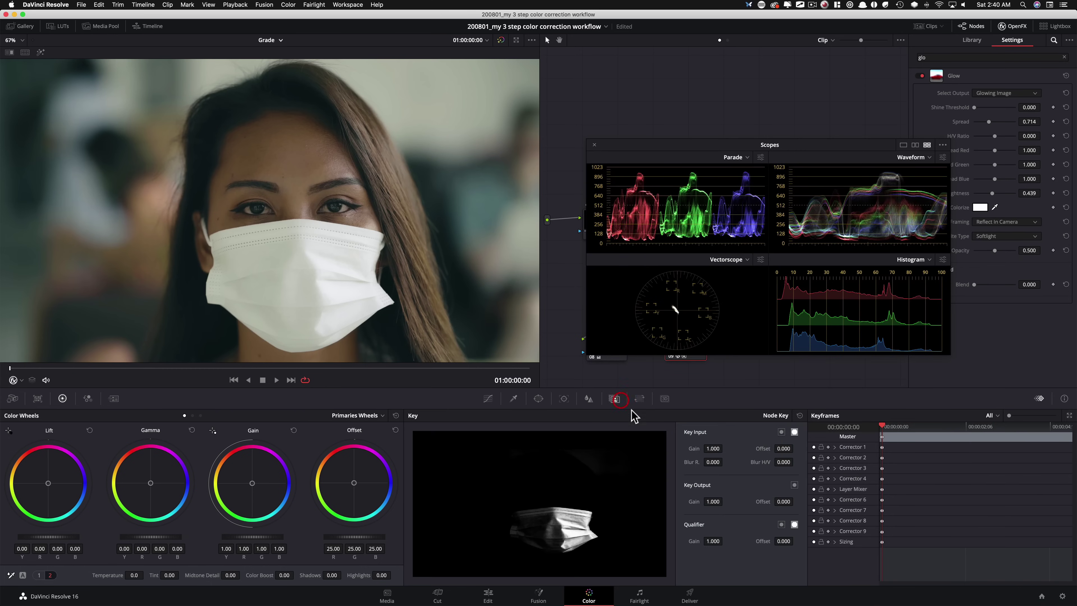
{"action": "left_click", "coordinate": [782, 432]}
{"action": "left_click_drag", "start_coordinate": [680, 149], "coordinate": [806, 399]}
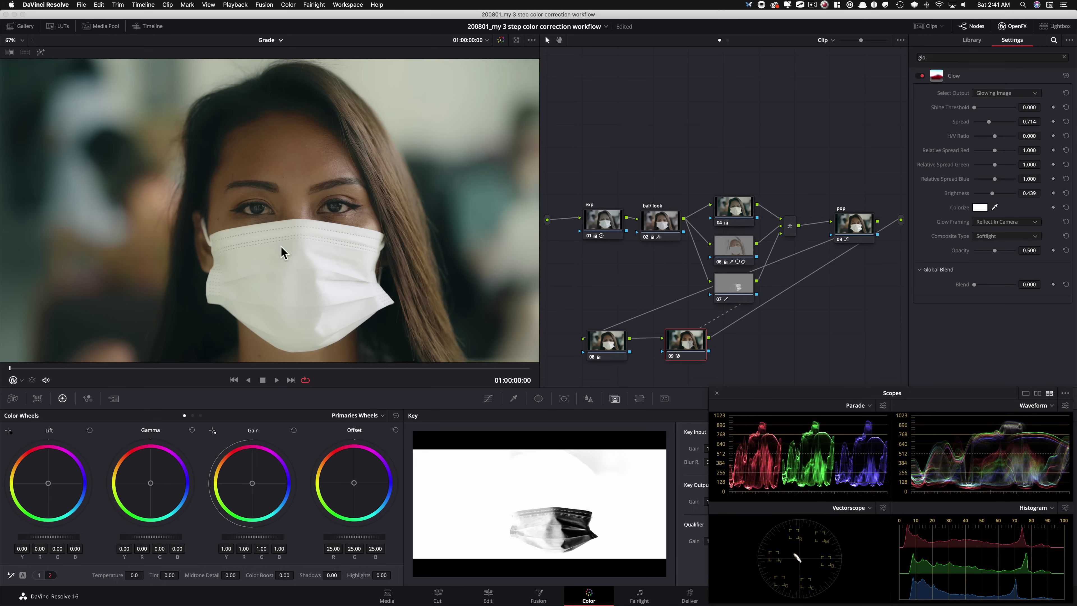
Toggle the glow node off and on to compare the picture with and without the glow.
{"action": "key", "text": "super+d"}
{"action": "key", "text": "super+d"}
{"action": "key", "text": "super+d"}
{"action": "key", "text": "super+d"}
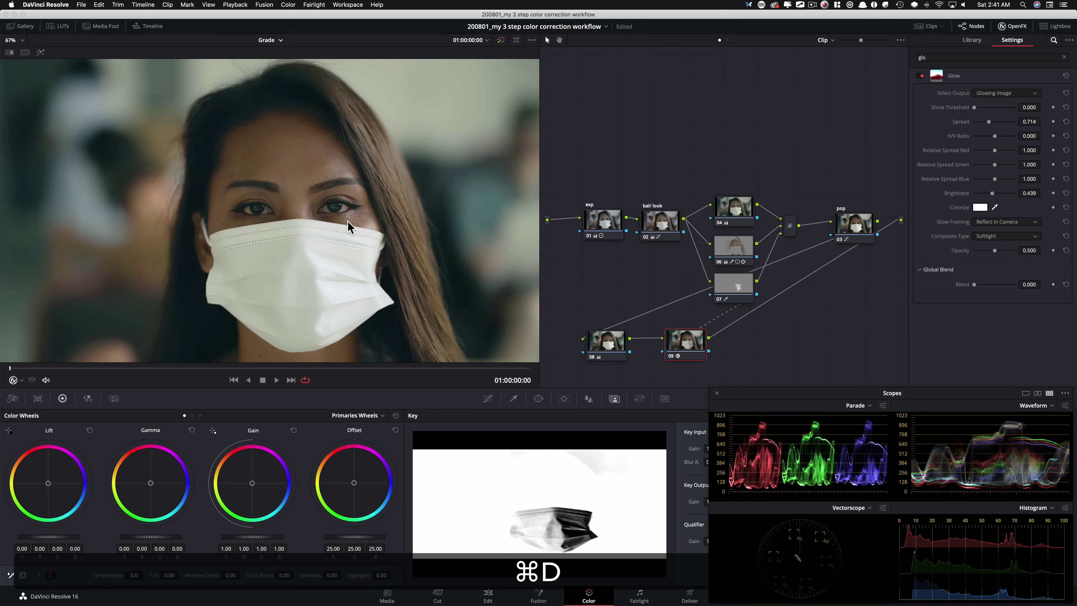
{"action": "key", "text": "super+d"}
{"action": "key", "text": "super+d"}
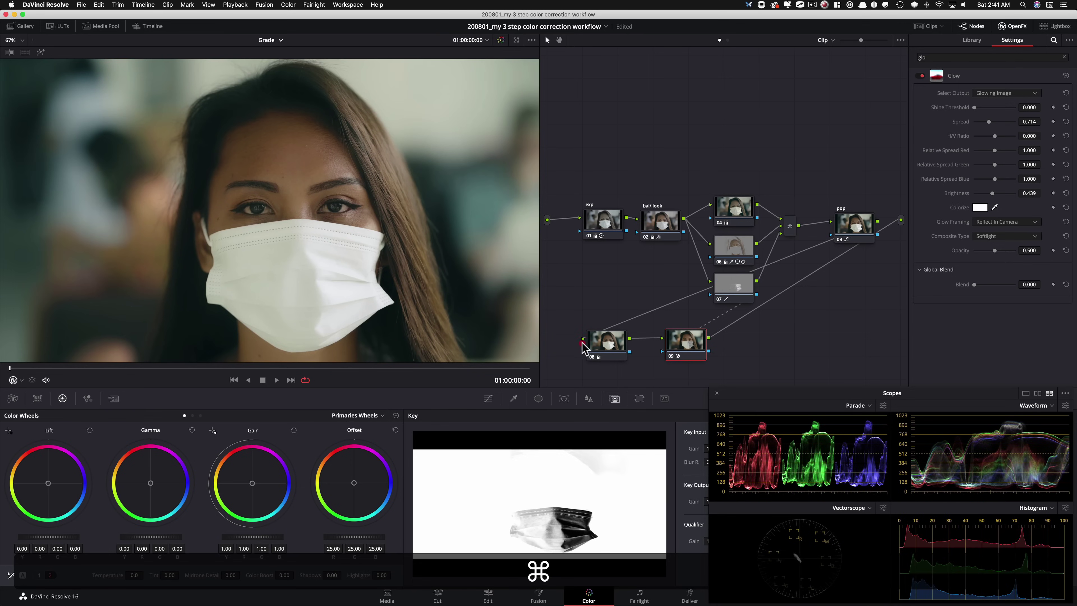
Select the softened midtone detail node and the glow node and toggle both together to compare their combined effect.
{"action": "left_click", "coordinate": [725, 360]}
{"action": "key", "text": "super+d"}
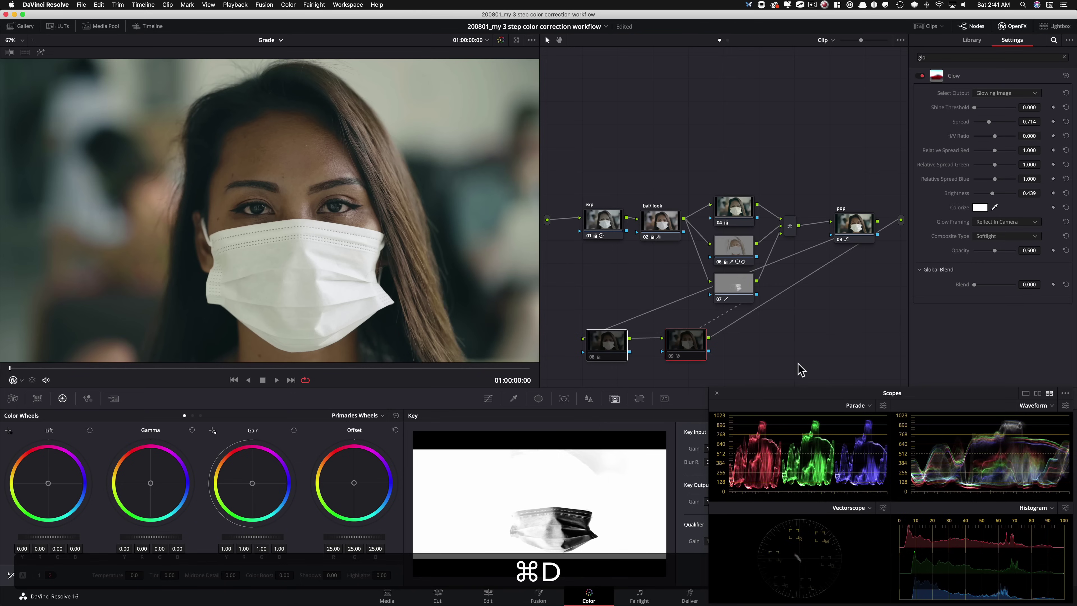
{"action": "key", "text": "super+d"}
{"action": "key", "text": "super+d"}
{"action": "key", "text": "super+d"}
{"action": "key", "text": "super+d"}
{"action": "key", "text": "super+d"}
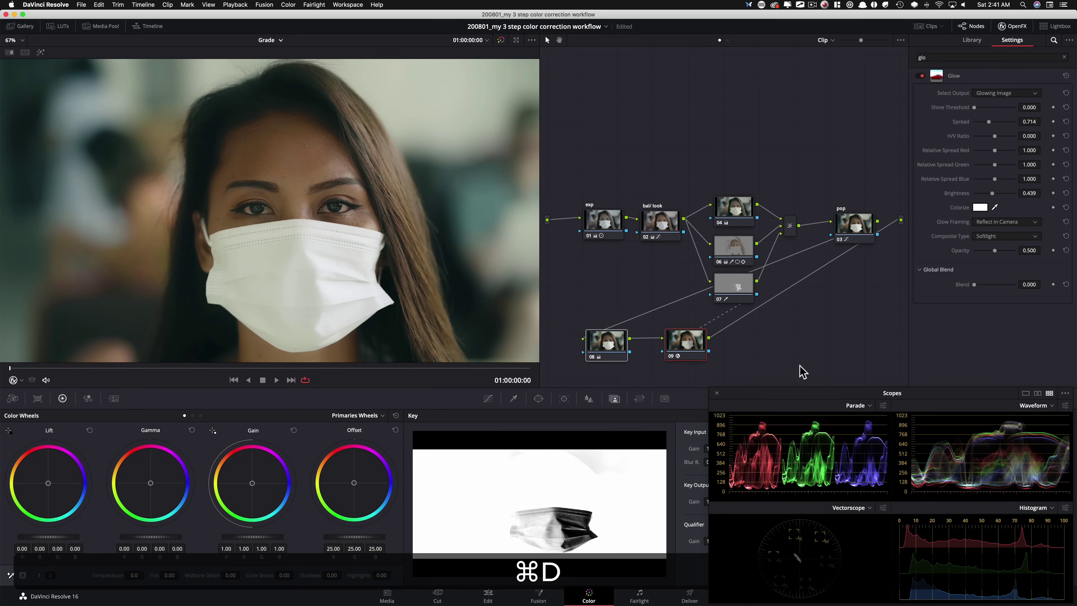
{"action": "key", "text": "super+d"}
{"action": "key", "text": "super+d"}
{"action": "left_click", "coordinate": [792, 344]}
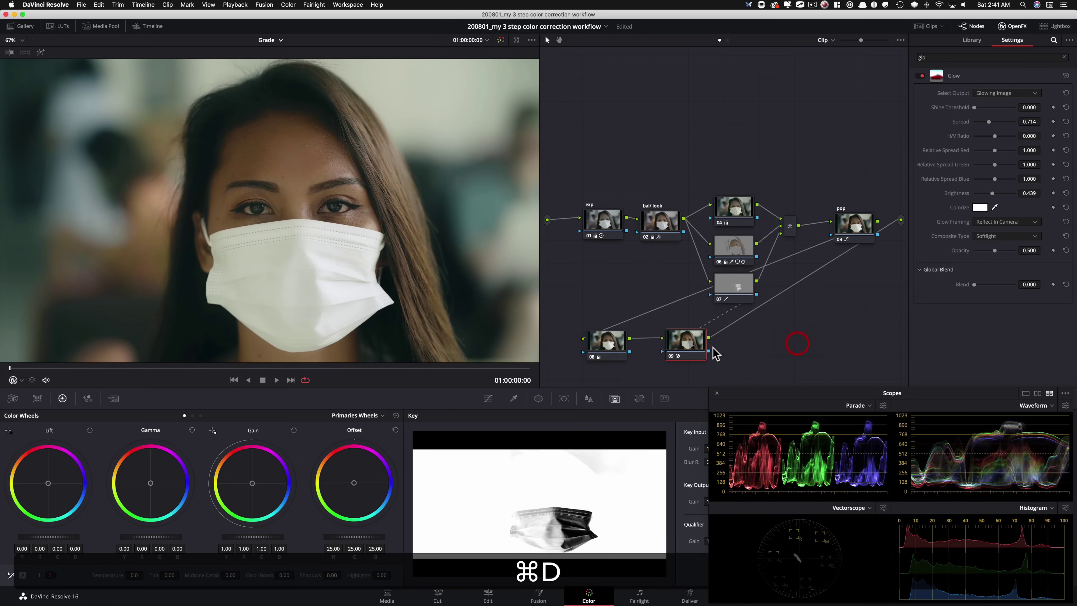
Add a serial node after the glow node and apply the Film Grain effect to it.
{"action": "key", "text": "alt+s"}
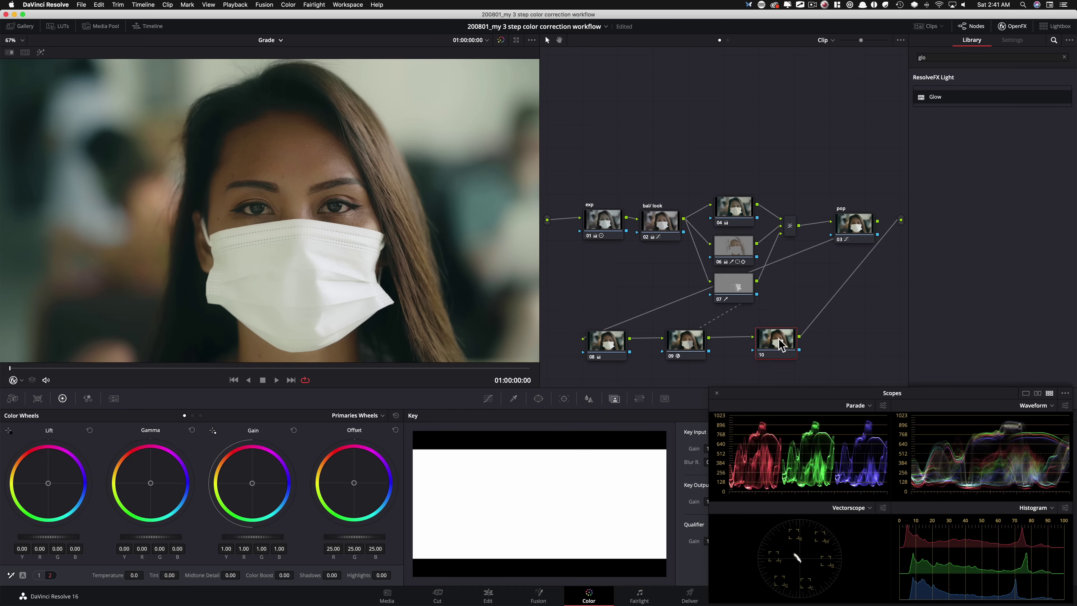
{"action": "left_click", "coordinate": [979, 57]}
{"action": "key", "text": "super+a"}
{"action": "type", "text": "gra"}
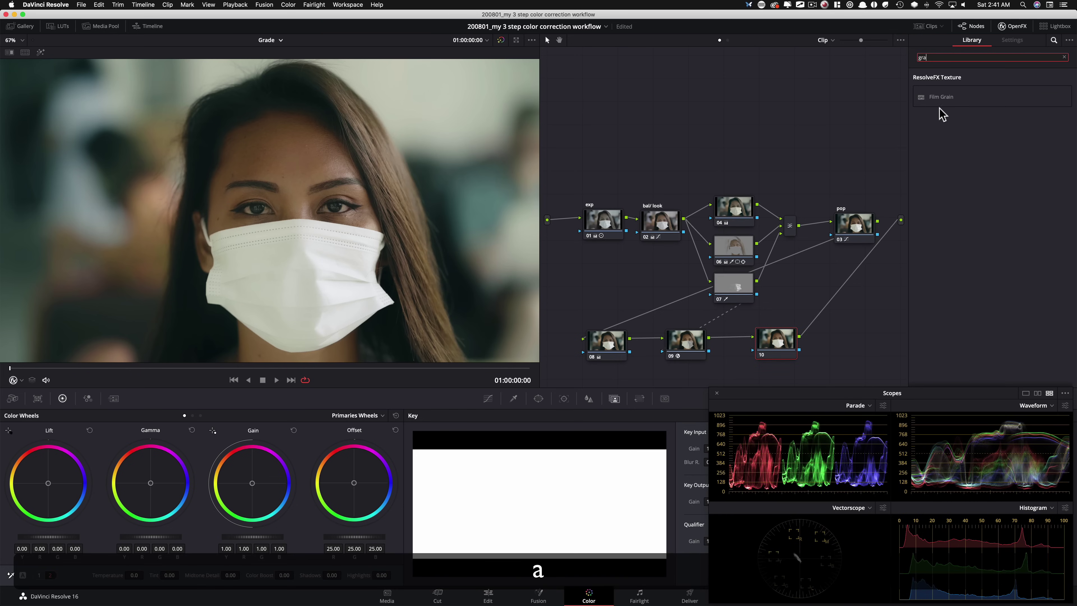
{"action": "left_click_drag", "start_coordinate": [939, 102], "coordinate": [777, 350]}
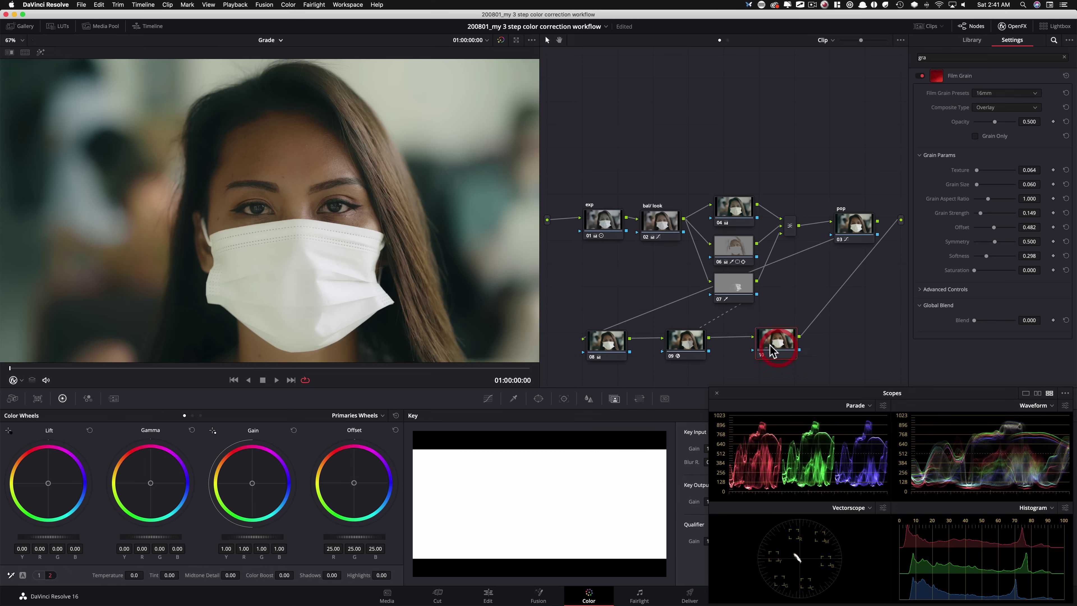
Set the film grain to the 35mm 400T preset with grain size 0.490 and grain strength 0.561, previewing it full screen.
{"action": "left_click", "coordinate": [1009, 92]}
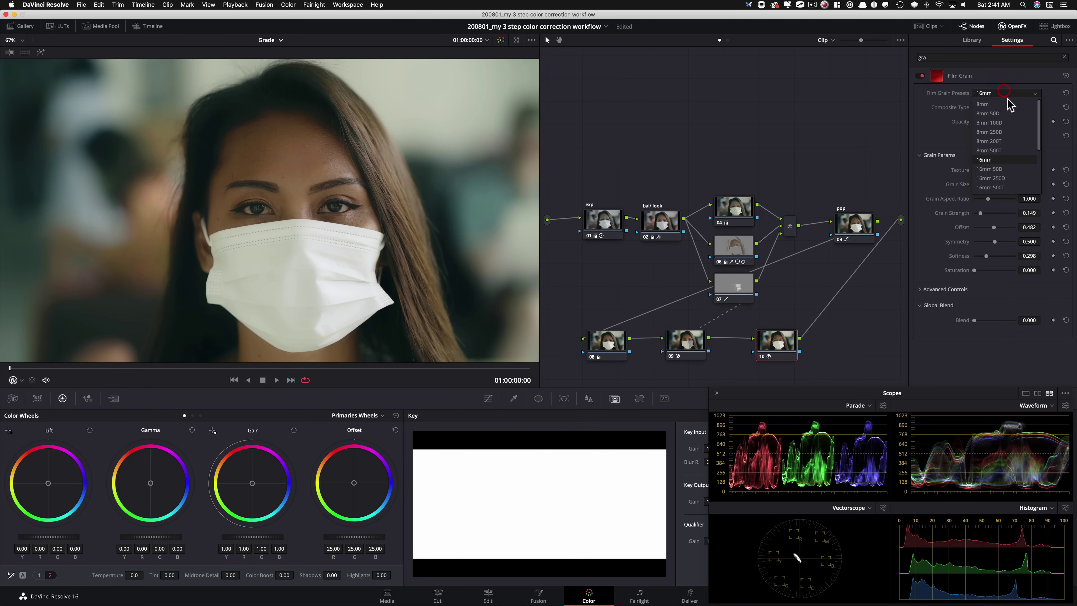
{"action": "scroll", "coordinate": [1017, 187], "scroll_direction": "down", "scroll_amount": 5}
{"action": "left_click", "coordinate": [1009, 172]}
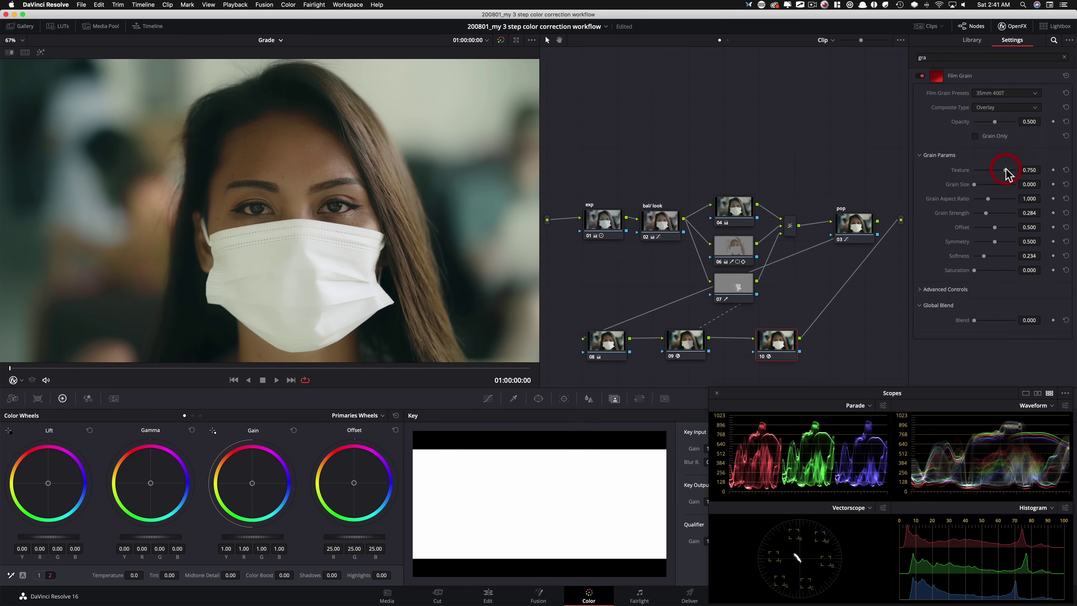
{"action": "left_click_drag", "start_coordinate": [981, 185], "coordinate": [991, 215]}
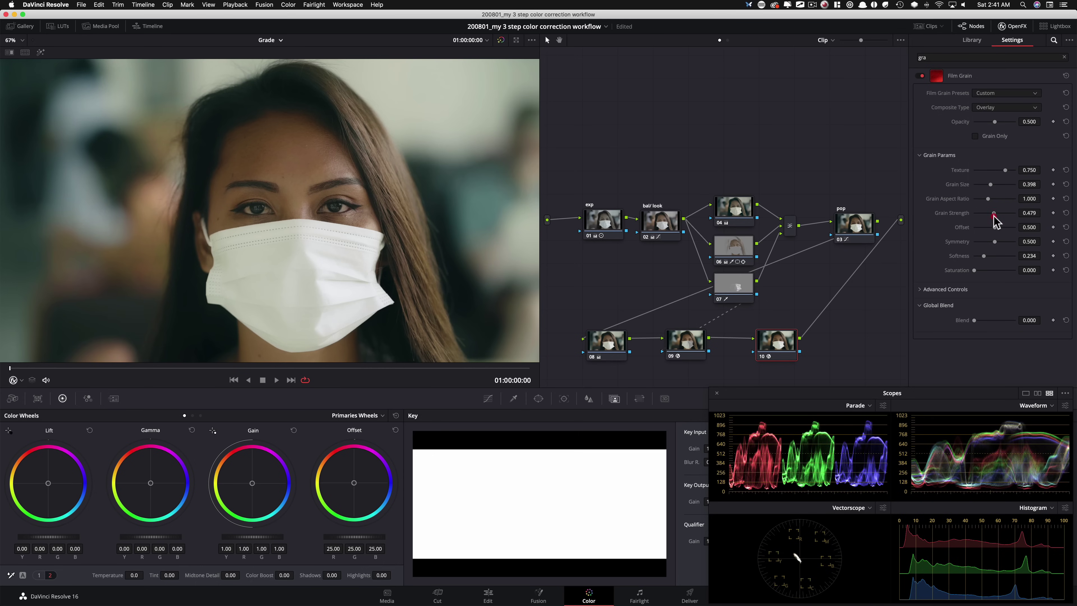
{"action": "left_click_drag", "start_coordinate": [998, 212], "coordinate": [997, 213]}
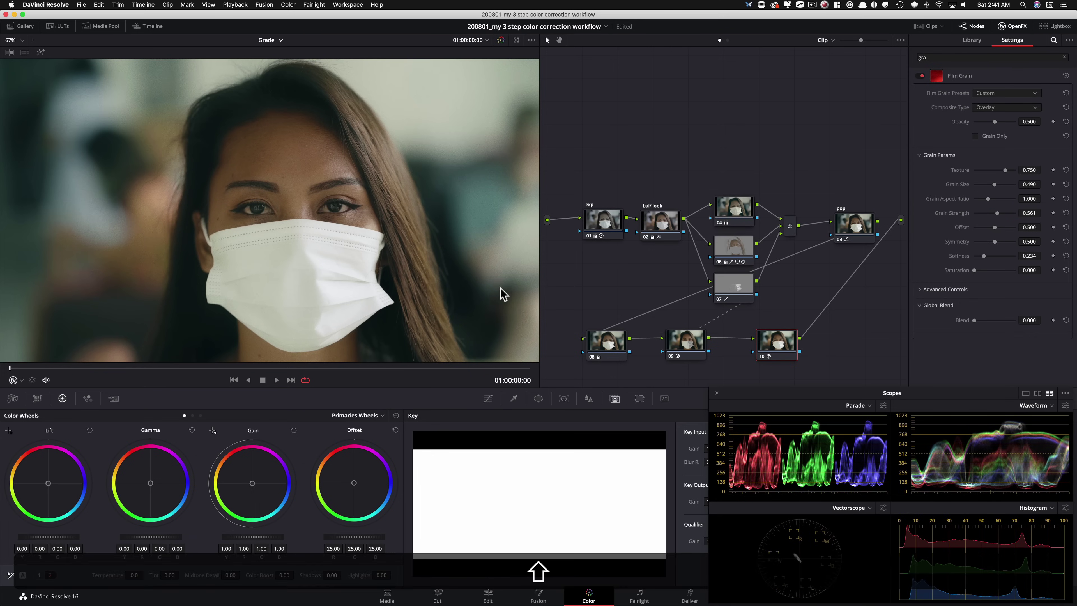
{"action": "key", "text": "shift+f"}
{"action": "key", "text": "shift+f"}
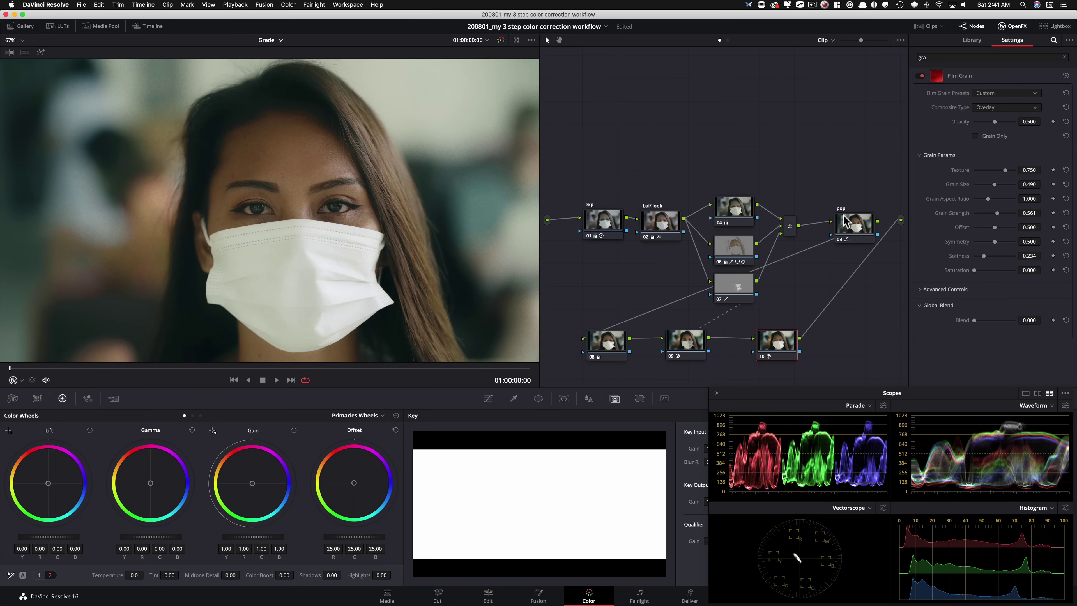
Save the project, compare the finished grade with version 2 of the clip, and close the OpenFX library.
{"action": "key", "text": "super+s"}
{"action": "key", "text": "b"}
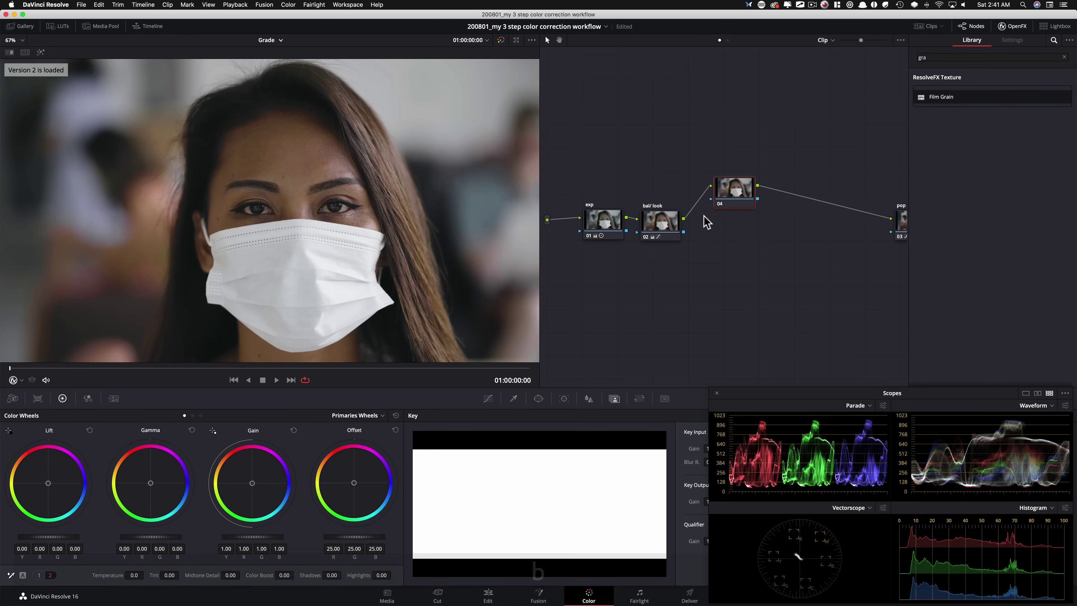
{"action": "left_click", "coordinate": [1003, 26]}
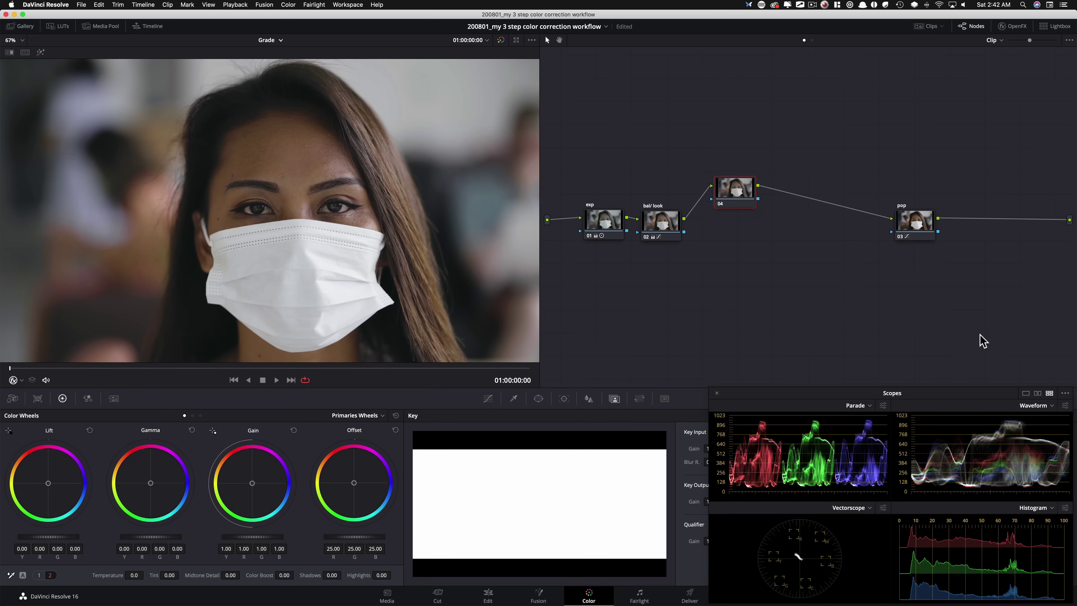
{"action": "key", "text": "super+n"}
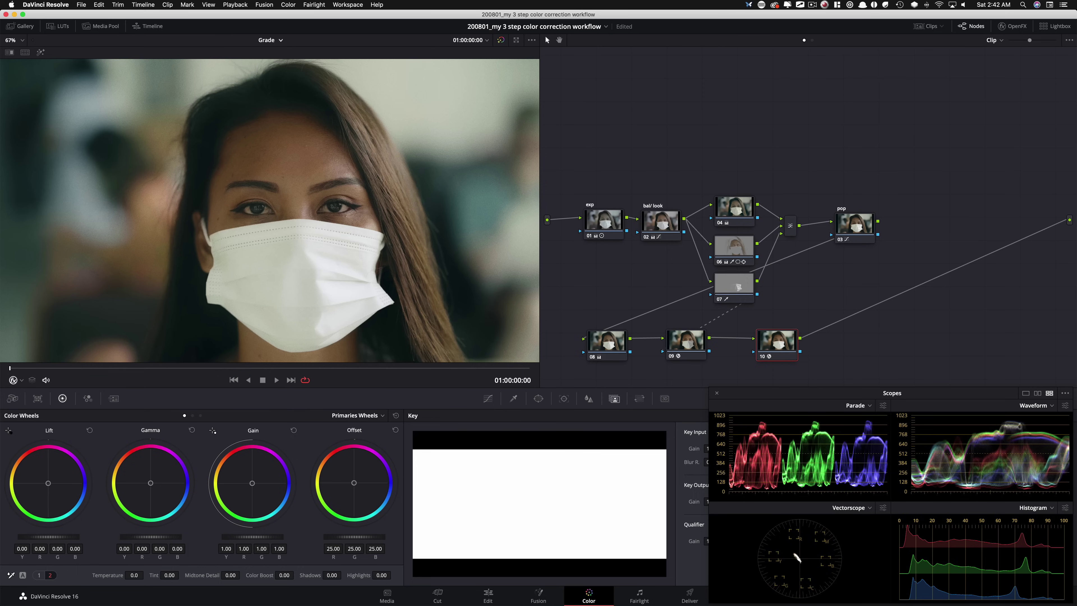
Move the playhead to 01:00:01:20 and disable all nodes in the grade to view the flat shot.
{"action": "left_click_drag", "start_coordinate": [36, 368], "coordinate": [206, 370]}
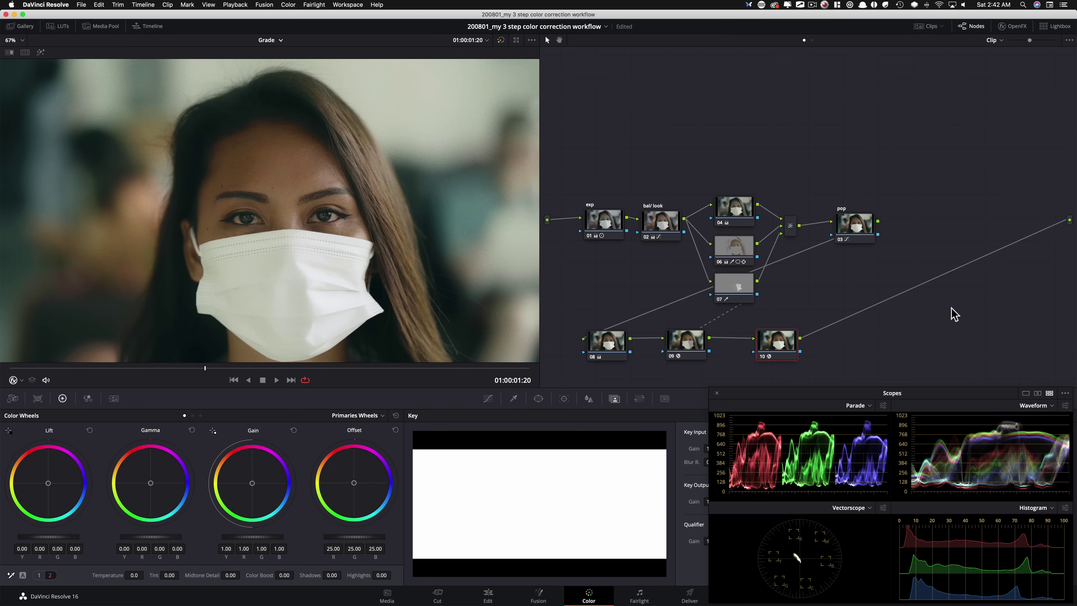
{"action": "left_click_drag", "start_coordinate": [583, 168], "coordinate": [925, 361]}
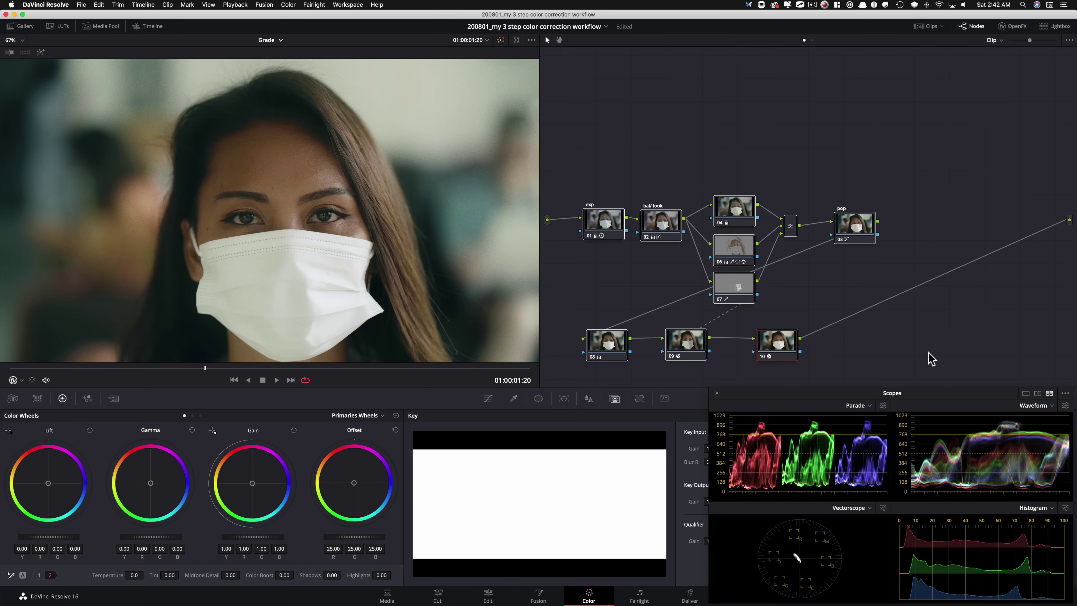
{"action": "key", "text": "super+d"}
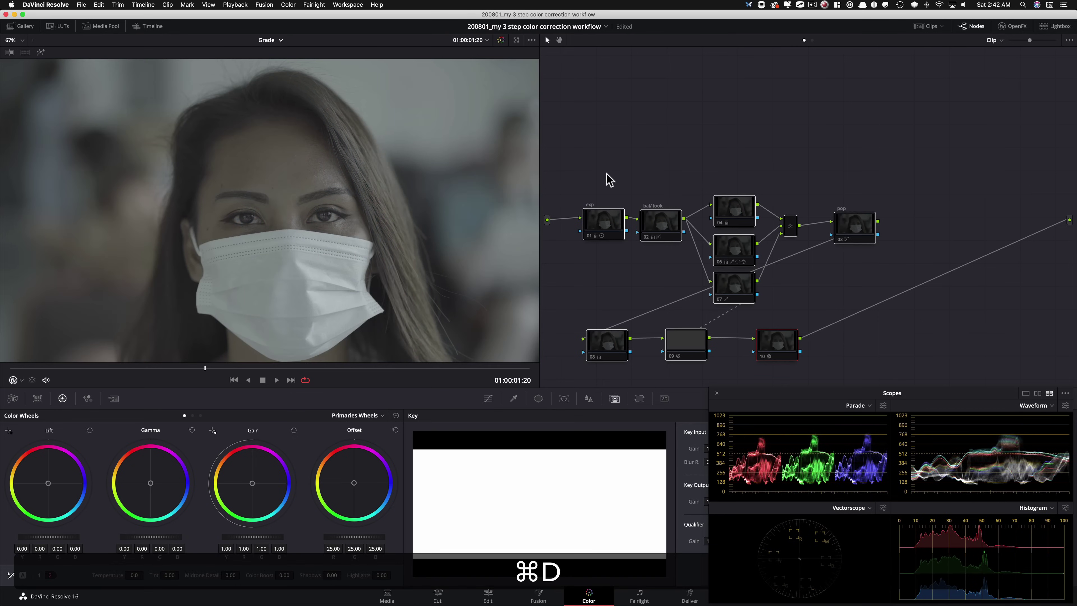
Re-enable the exp and bal/look nodes one after the other to review the exposure and balance corrections.
{"action": "left_click", "coordinate": [609, 225]}
{"action": "key", "text": "super+d"}
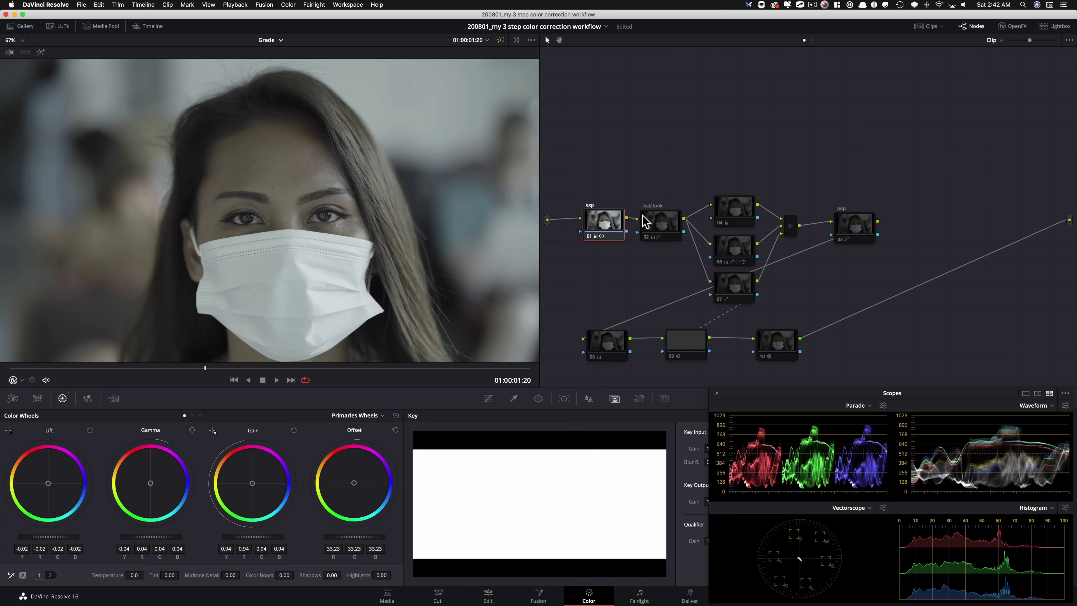
{"action": "left_click", "coordinate": [662, 233]}
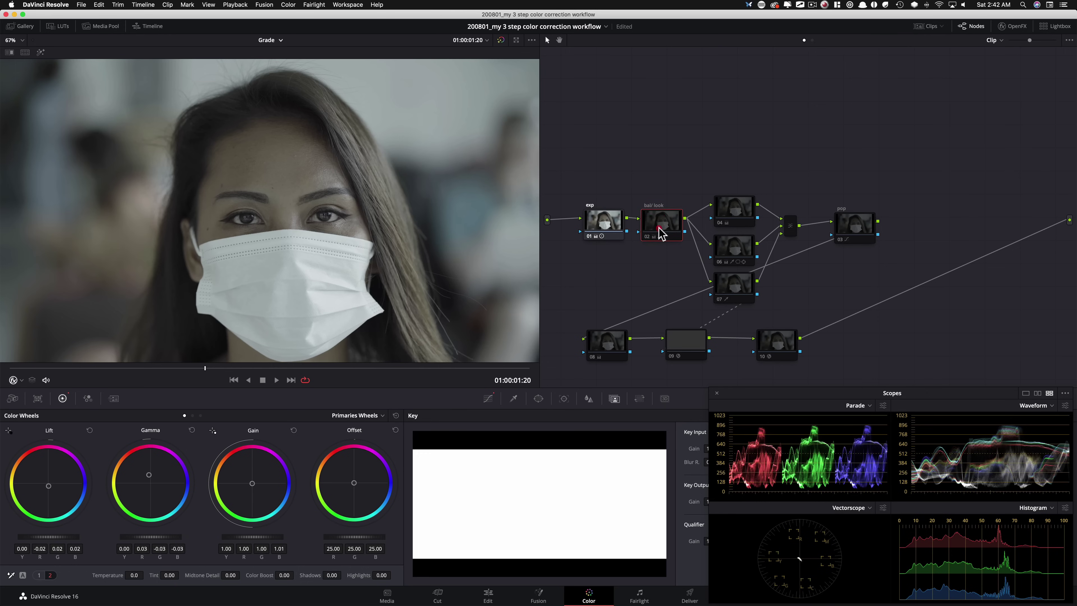
{"action": "key", "text": "super+d"}
{"action": "key", "text": "super+d"}
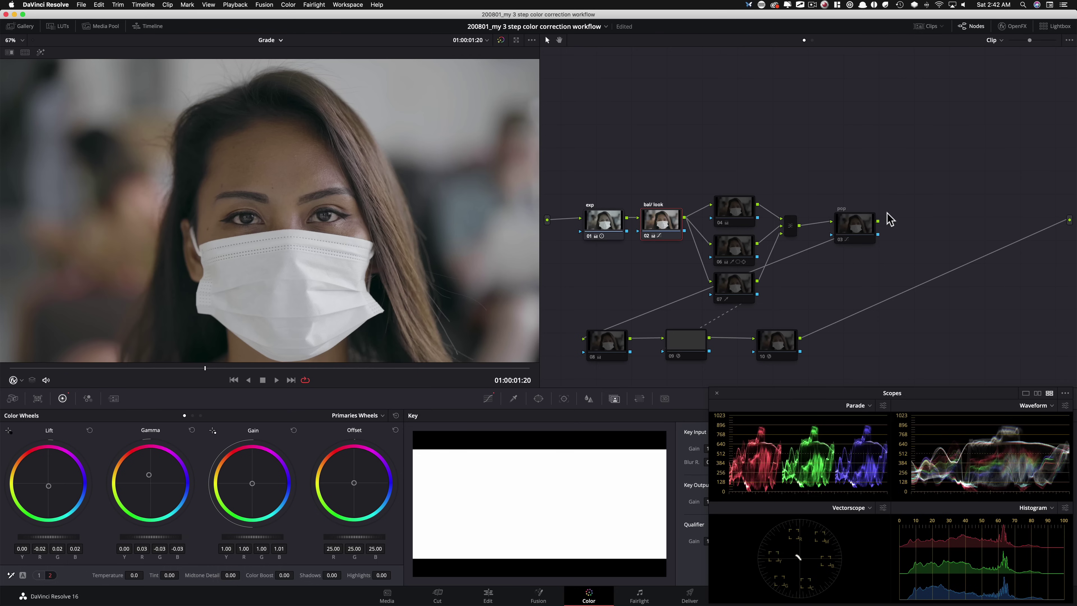
Re-enable the pop node and toggle it off and on to compare its contrast.
{"action": "left_click", "coordinate": [862, 242]}
{"action": "key", "text": "super+d"}
{"action": "key", "text": "super+d"}
{"action": "key", "text": "super+d"}
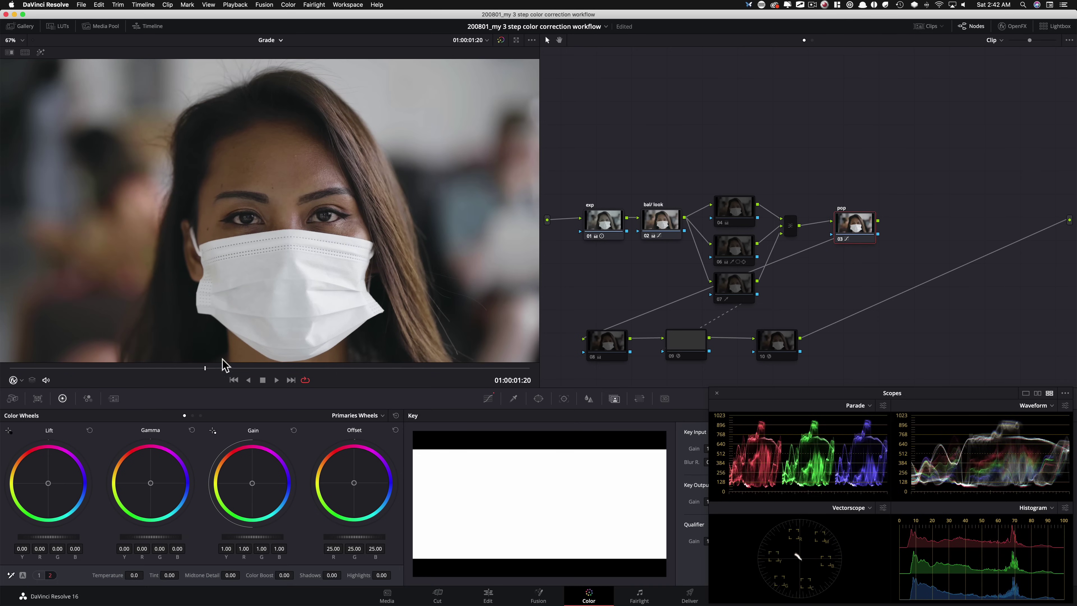
{"action": "key", "text": "super+d"}
{"action": "key", "text": "super+d"}
{"action": "key", "text": "super+d"}
{"action": "key", "text": "super+d"}
Re-enable node 04 in the parallel branch to review the color look.
{"action": "left_click", "coordinate": [704, 134]}
{"action": "key", "text": "super+d"}
{"action": "left_click", "coordinate": [734, 208]}
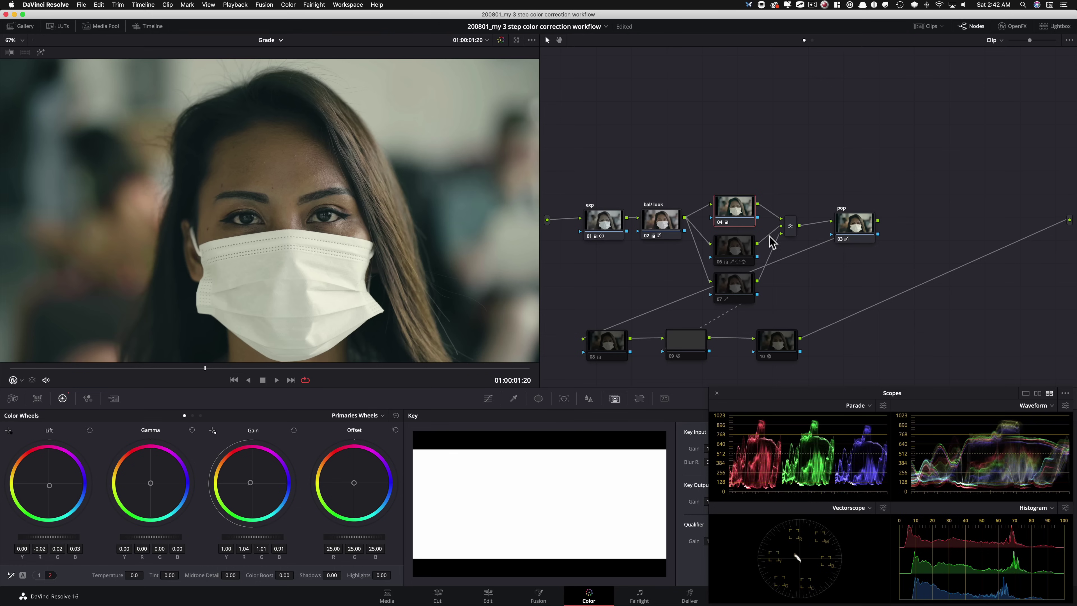
Re-enable skin node 06 and toggle it off and on to compare the protected skin tones.
{"action": "left_click", "coordinate": [738, 254]}
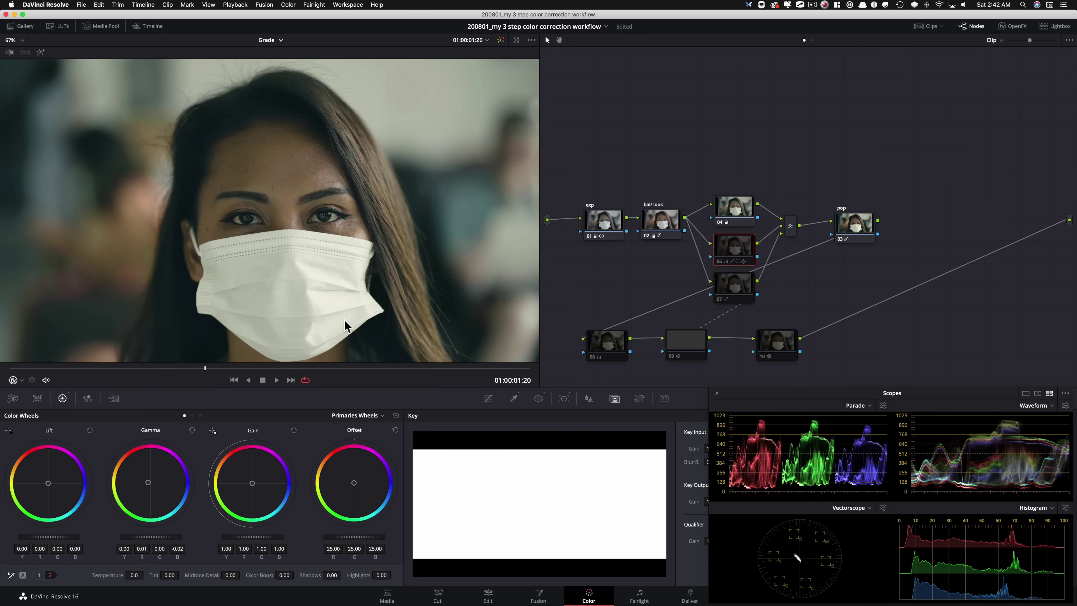
{"action": "key", "text": "super+d"}
{"action": "key", "text": "super+d"}
{"action": "key", "text": "super+d"}
{"action": "key", "text": "super+d"}
{"action": "key", "text": "super+d"}
{"action": "key", "text": "super+d"}
{"action": "key", "text": "super+d"}
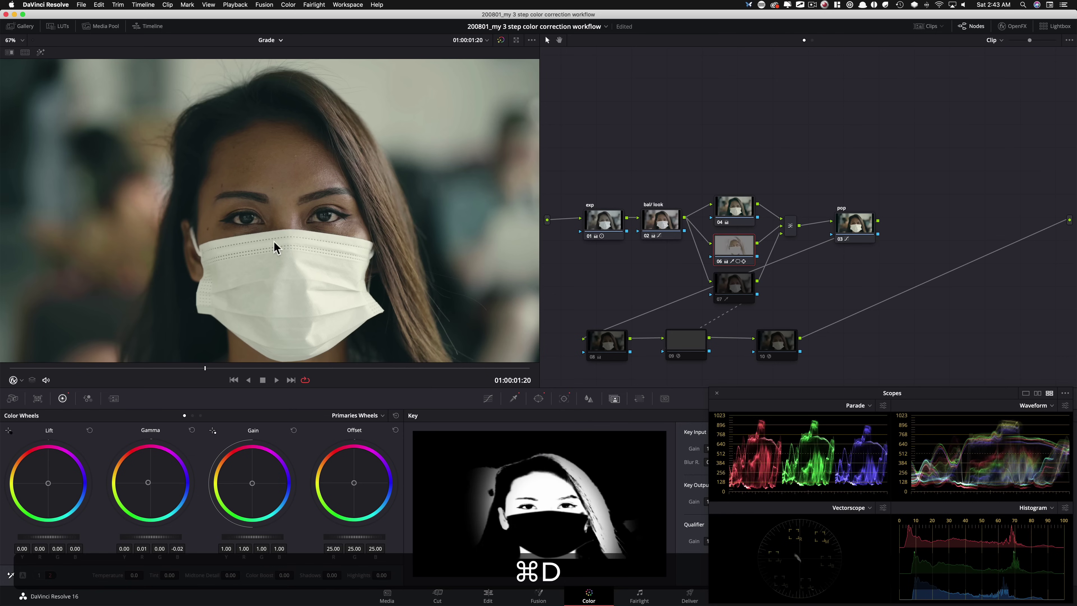
{"action": "key", "text": "super+d"}
{"action": "key", "text": "super+d"}
{"action": "key", "text": "super+d"}
{"action": "key", "text": "super+d"}
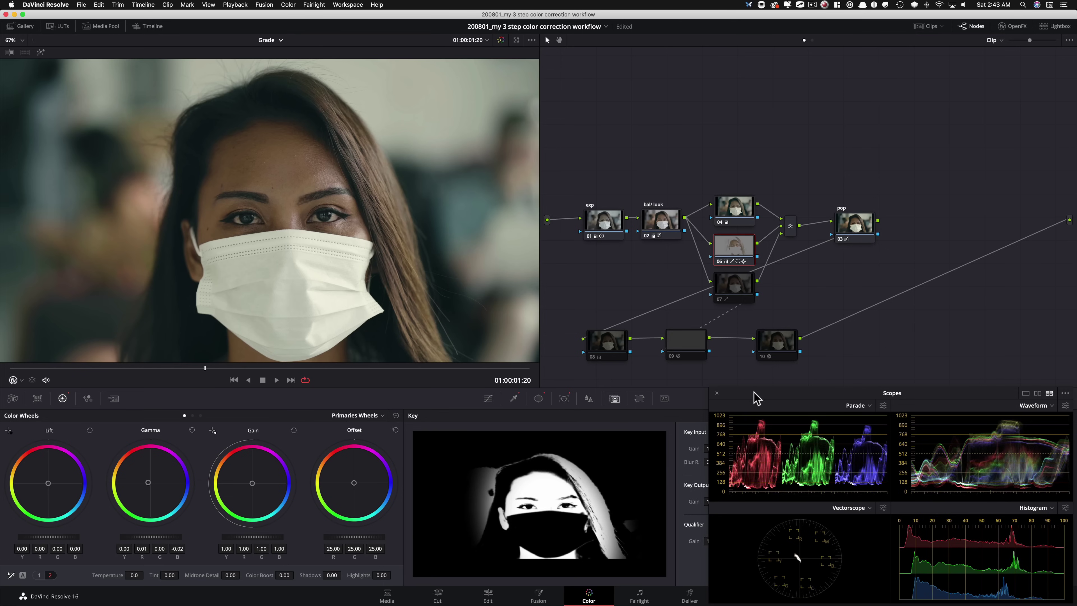
Re-enable highlights node 07 and toggle it off and on to compare the white of the mask.
{"action": "left_click", "coordinate": [721, 295]}
{"action": "key", "text": "super+d"}
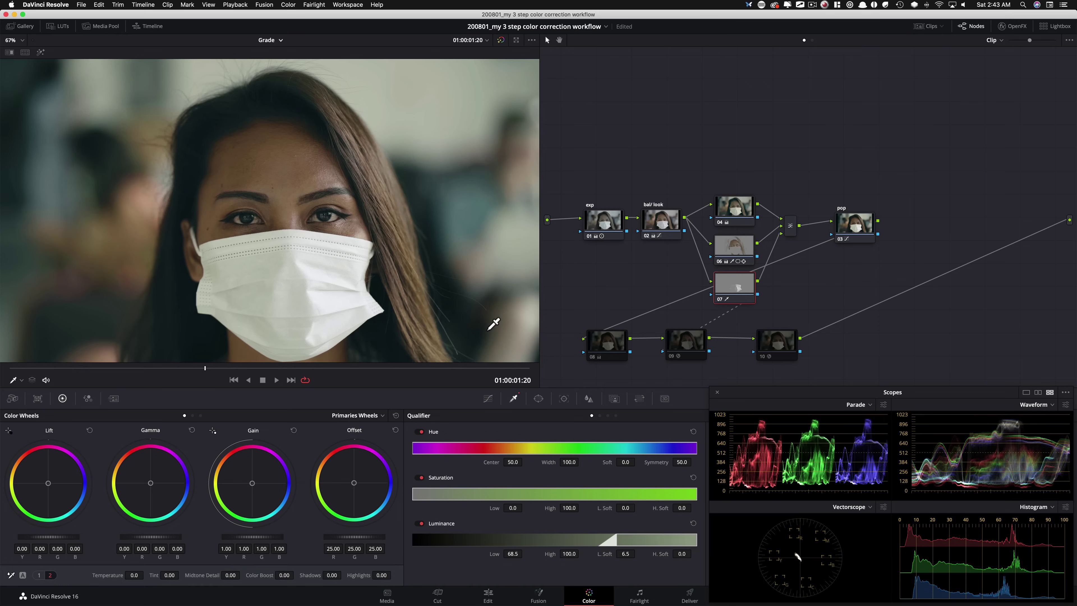
{"action": "key", "text": "super+d"}
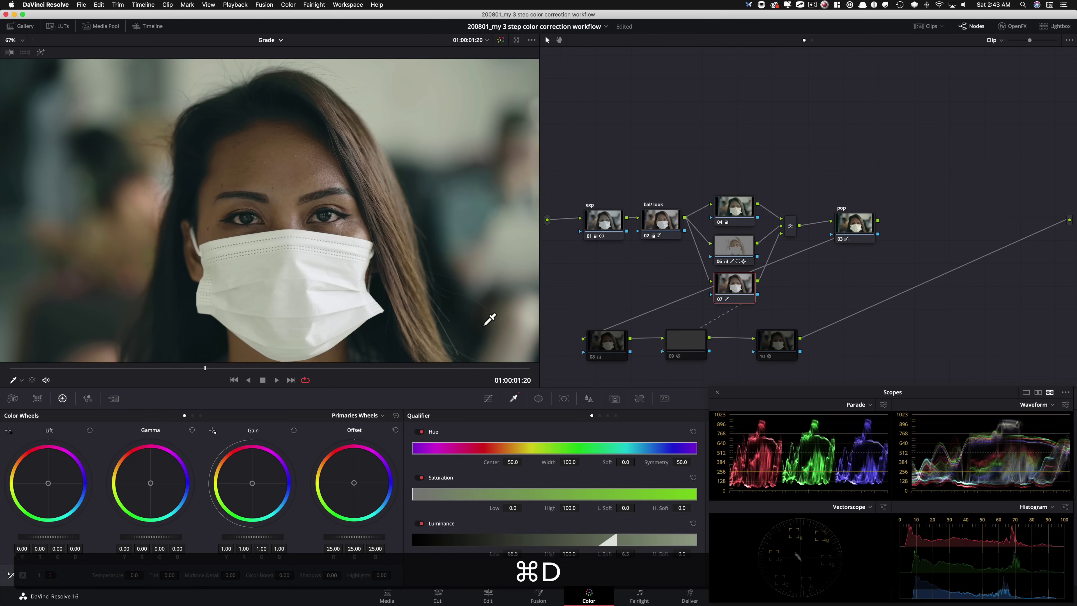
{"action": "key", "text": "super+d"}
{"action": "key", "text": "super+d"}
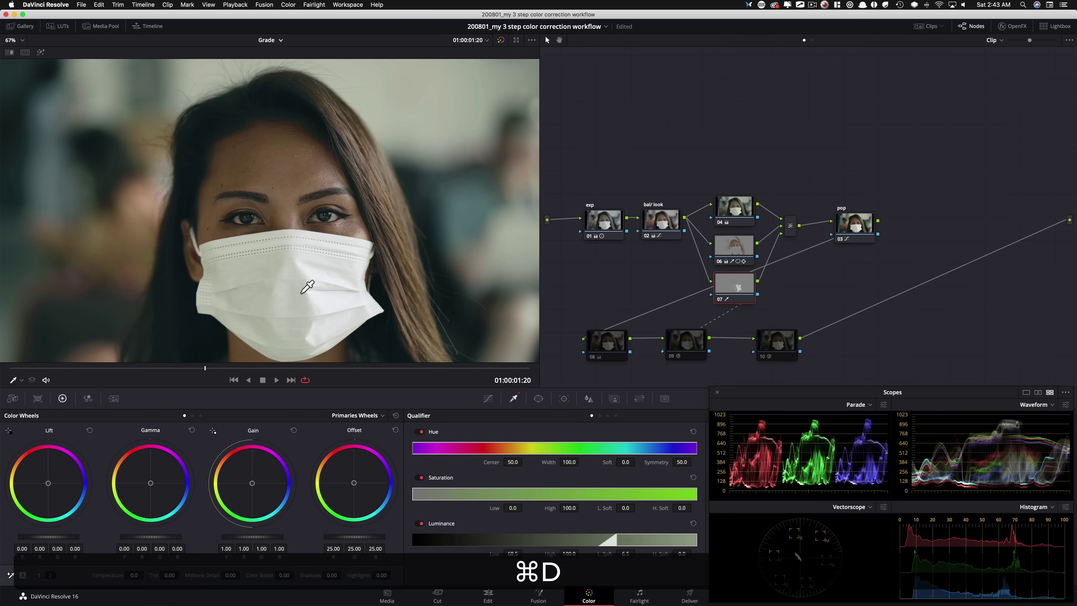
{"action": "key", "text": "super+d"}
{"action": "key", "text": "super+d"}
{"action": "key", "text": "super+d"}
{"action": "key", "text": "super+d"}
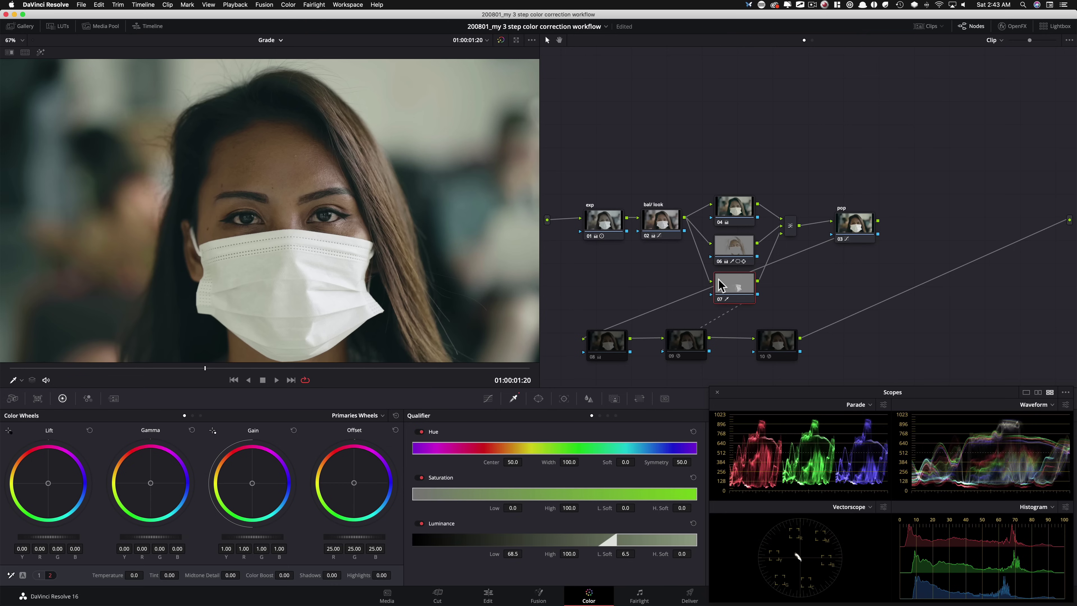
{"action": "key", "text": "super+d"}
{"action": "key", "text": "super+d"}
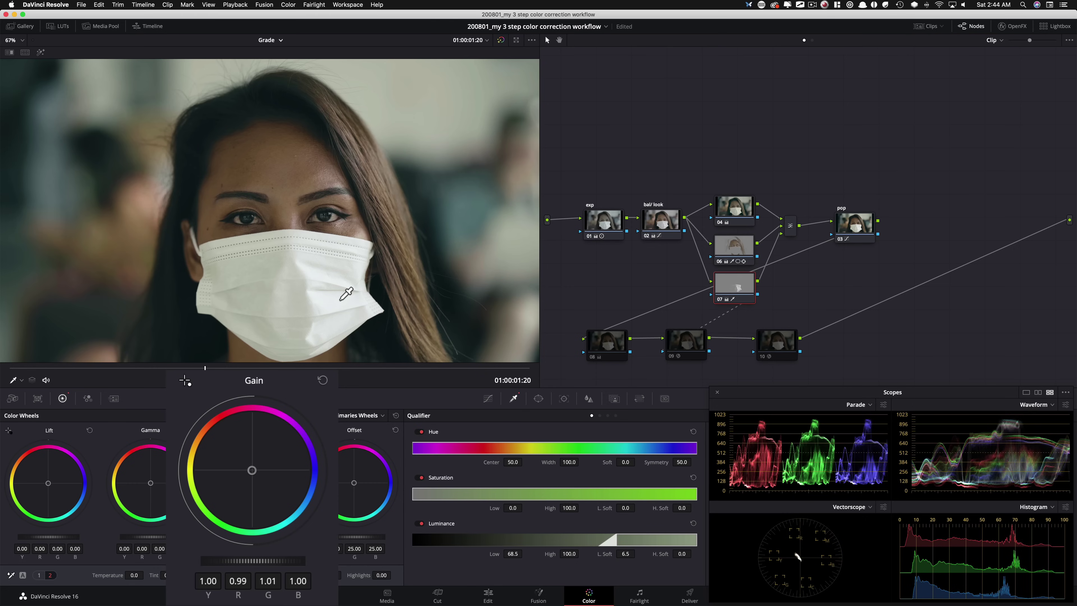
{"action": "key", "text": "super+d"}
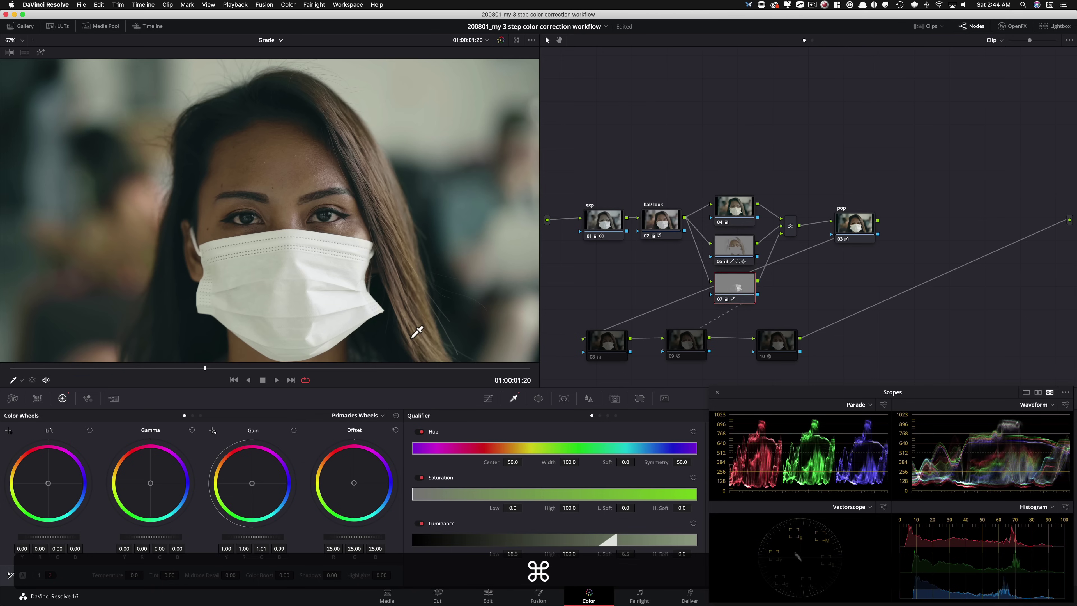
{"action": "key", "text": "super+d"}
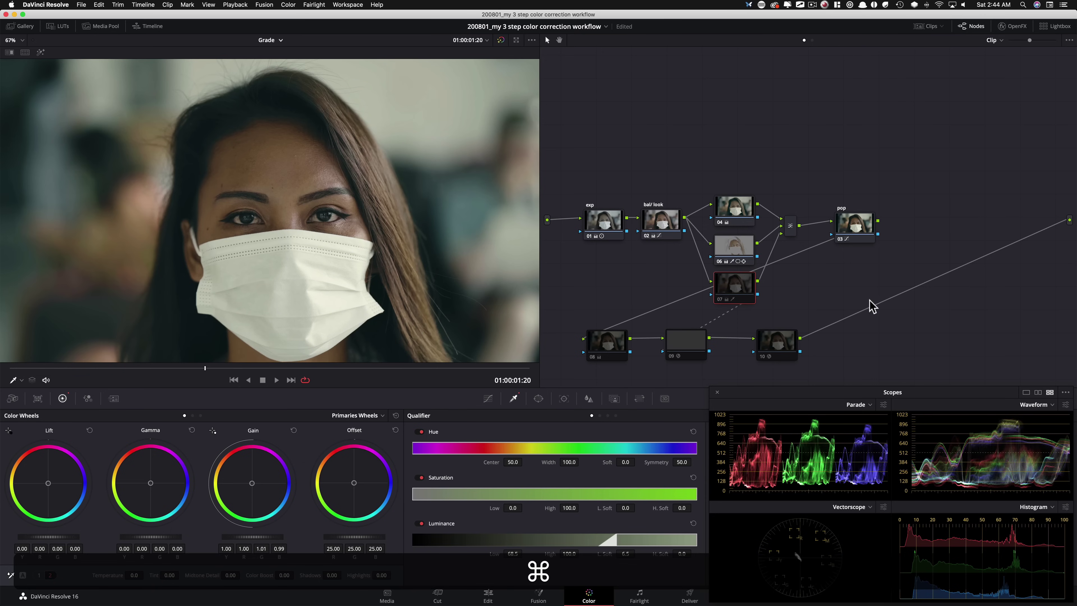
{"action": "key", "text": "super+d"}
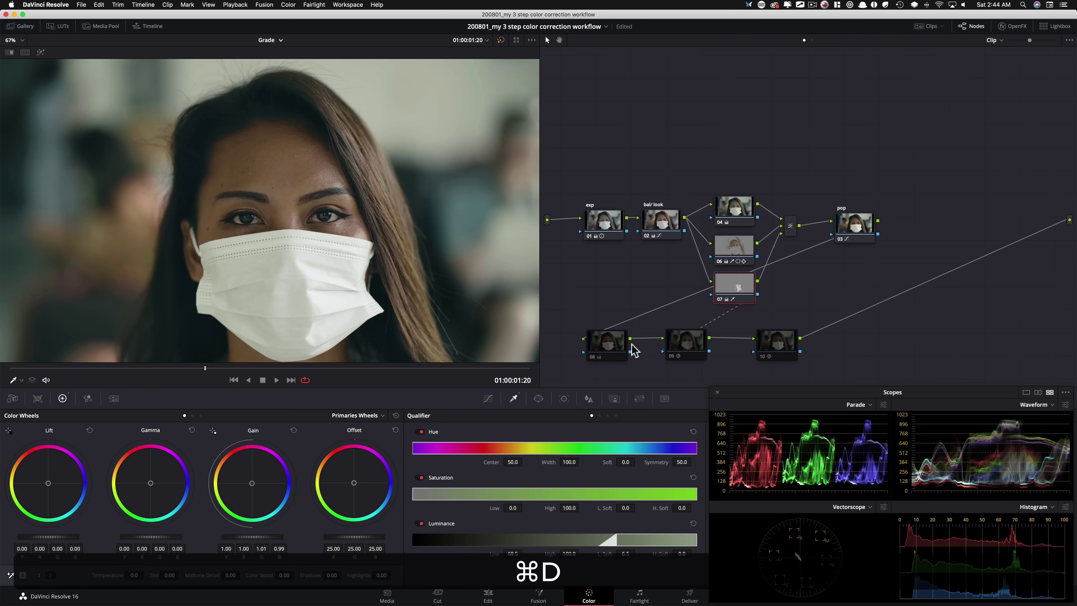
Re-enable node 08 and toggle it off and on to compare the softened midtone detail.
{"action": "left_click", "coordinate": [610, 339]}
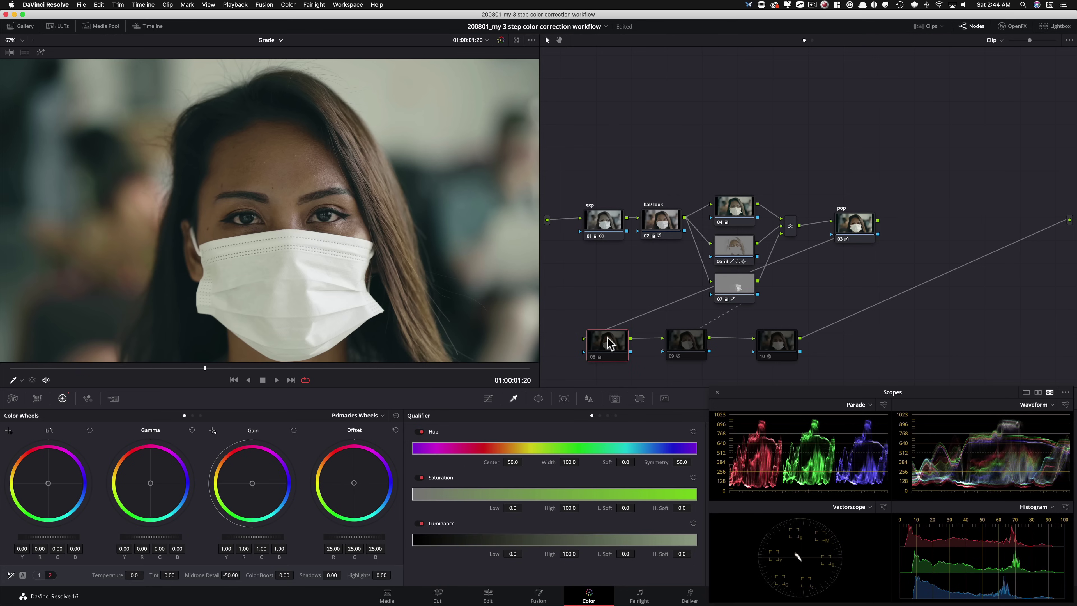
{"action": "key", "text": "super+d"}
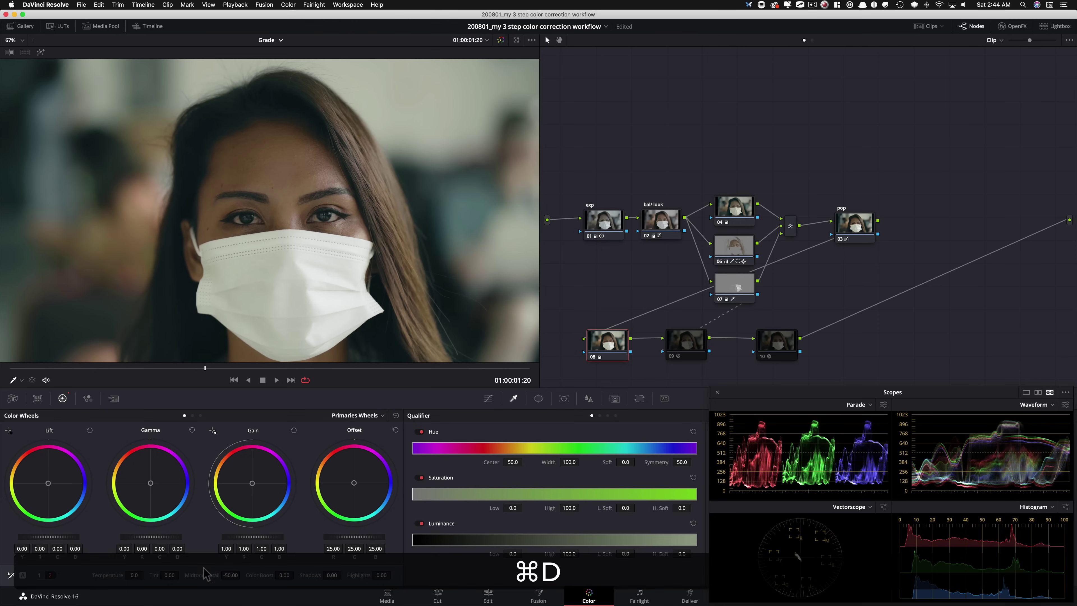
{"action": "key", "text": "super+d"}
{"action": "key", "text": "super+d"}
{"action": "key", "text": "super+d"}
{"action": "key", "text": "super+d"}
{"action": "key", "text": "super+d"}
{"action": "key", "text": "super+d"}
Re-enable glow node 09, toggling it to compare the glow, and re-enable film grain node 10.
{"action": "left_click", "coordinate": [700, 352]}
{"action": "key", "text": "super+d"}
{"action": "key", "text": "super+d"}
{"action": "key", "text": "super+d"}
{"action": "key", "text": "super+d"}
{"action": "key", "text": "super+d"}
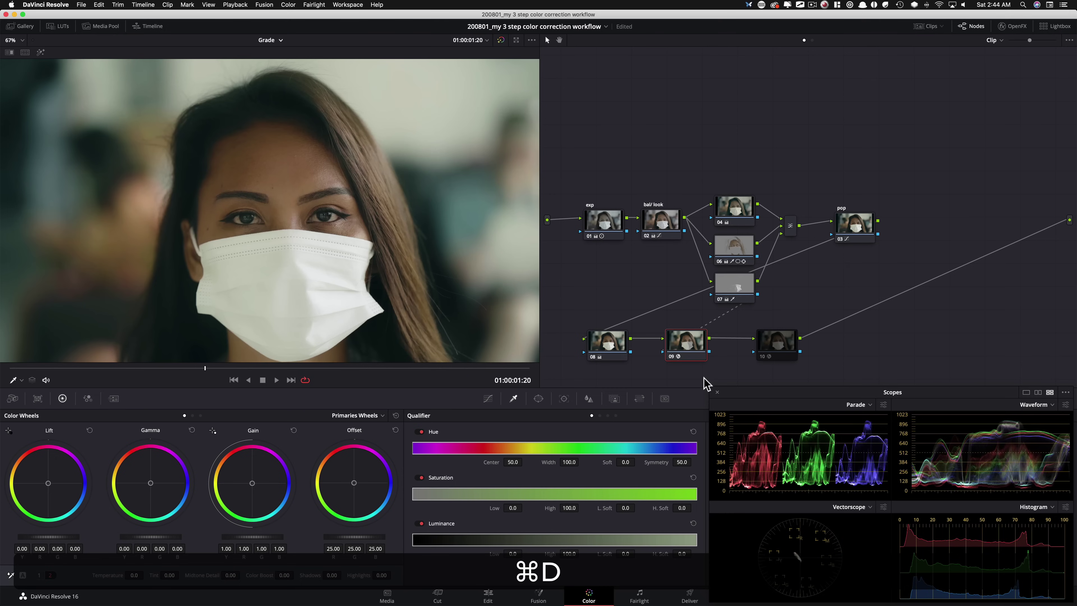
{"action": "key", "text": "super+d"}
{"action": "key", "text": "super+d"}
{"action": "key", "text": "super+d"}
{"action": "key", "text": "super+d"}
{"action": "left_click", "coordinate": [768, 346]}
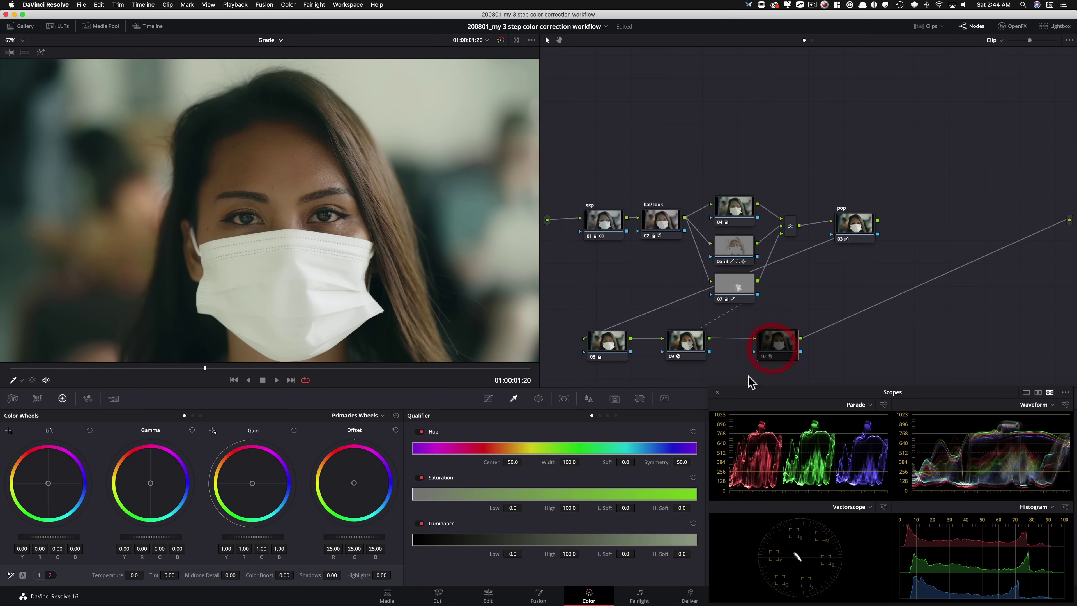
{"action": "key", "text": "super+d"}
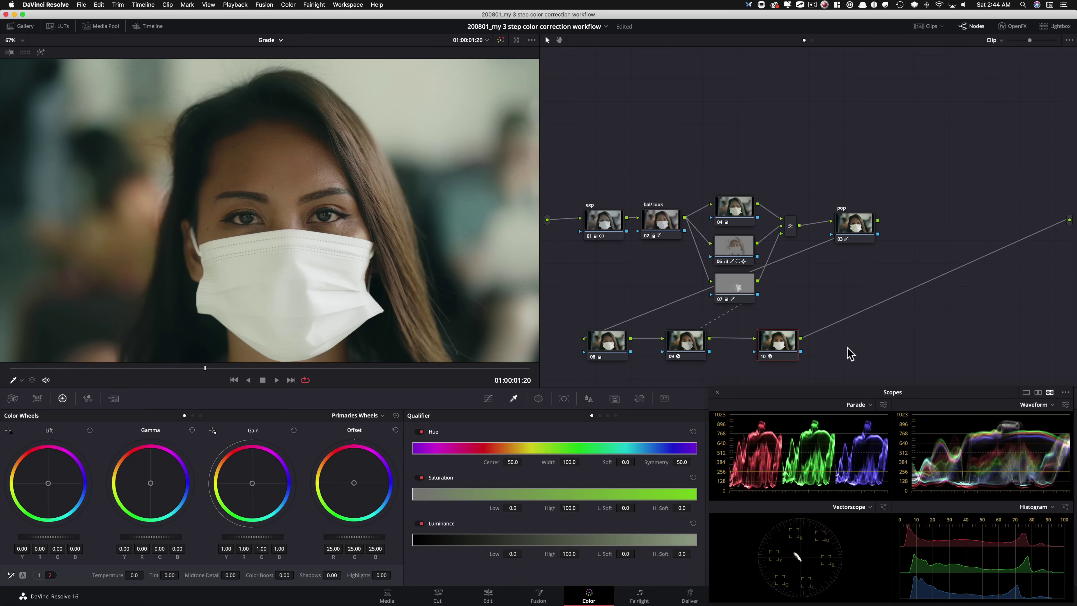